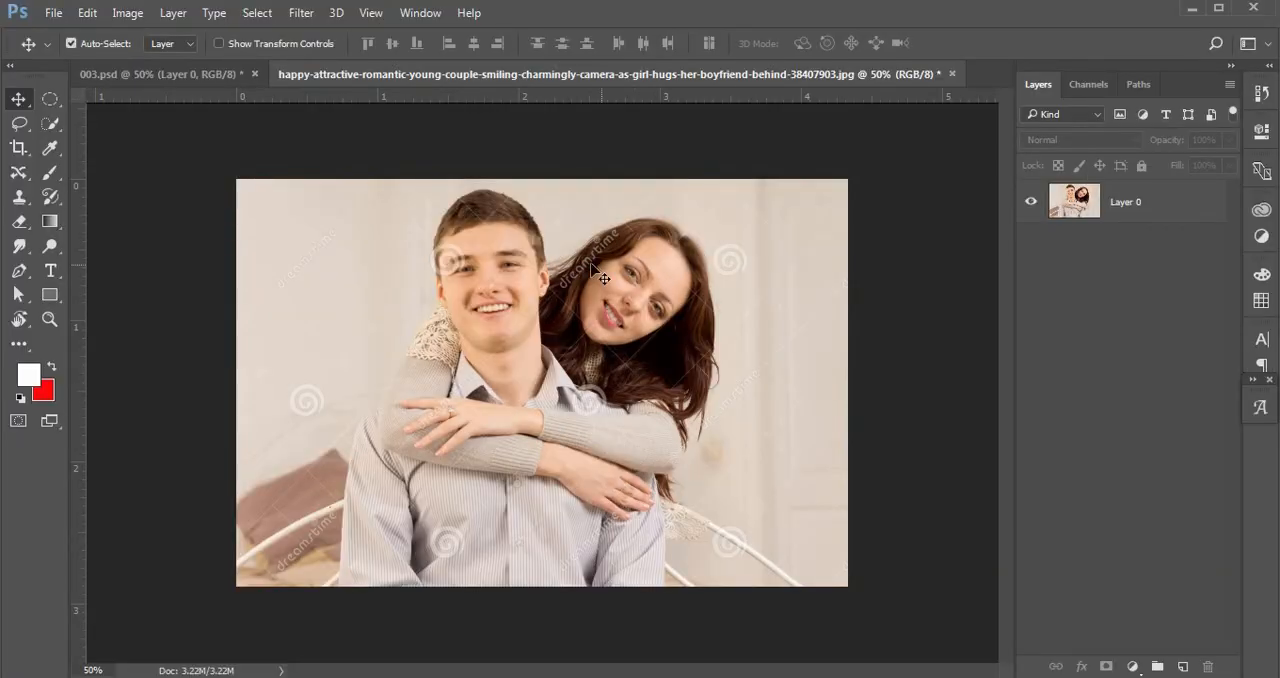
Bring up the Notepad instructions and highlight the second item about removing the background.
left_click(1123, 205)
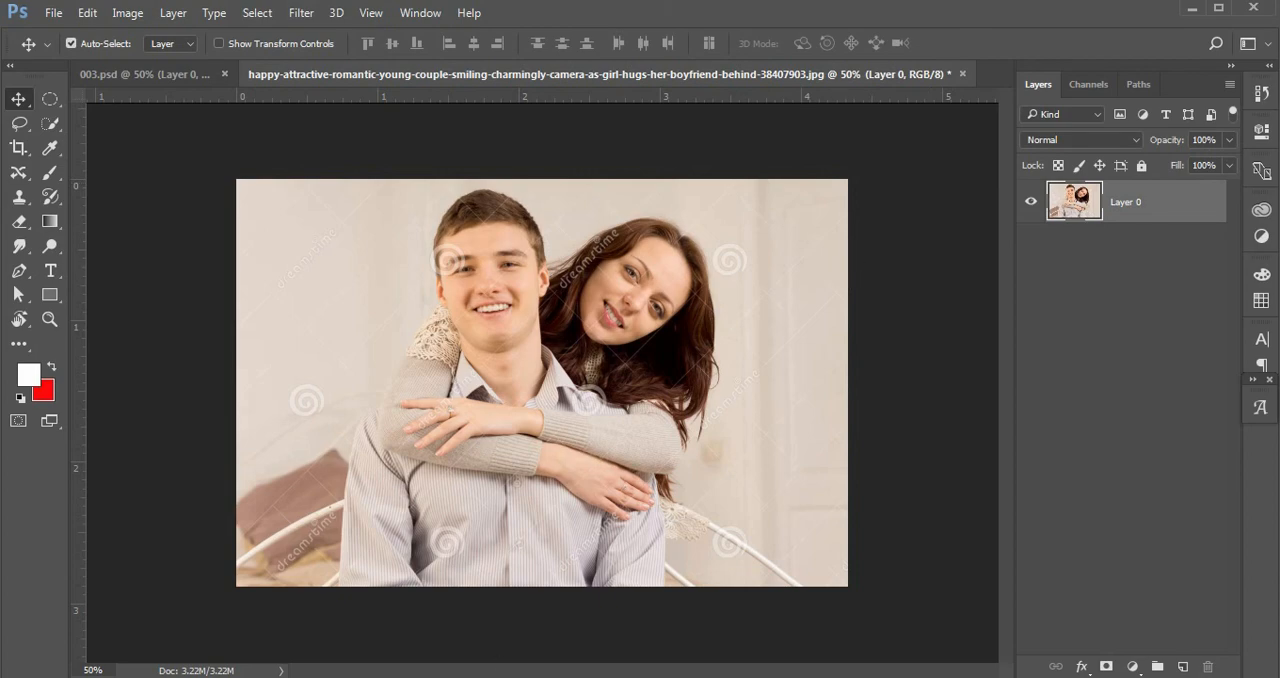
left_click(330, 677)
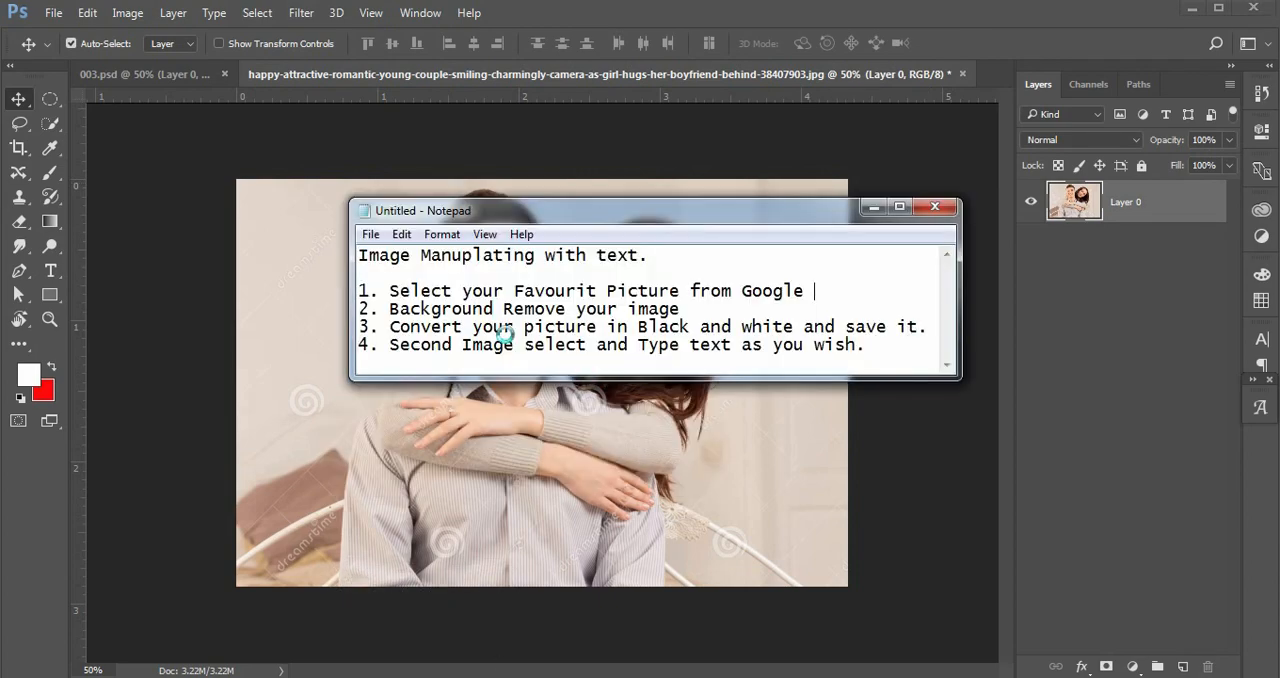
left_click_drag(682, 309, 358, 310)
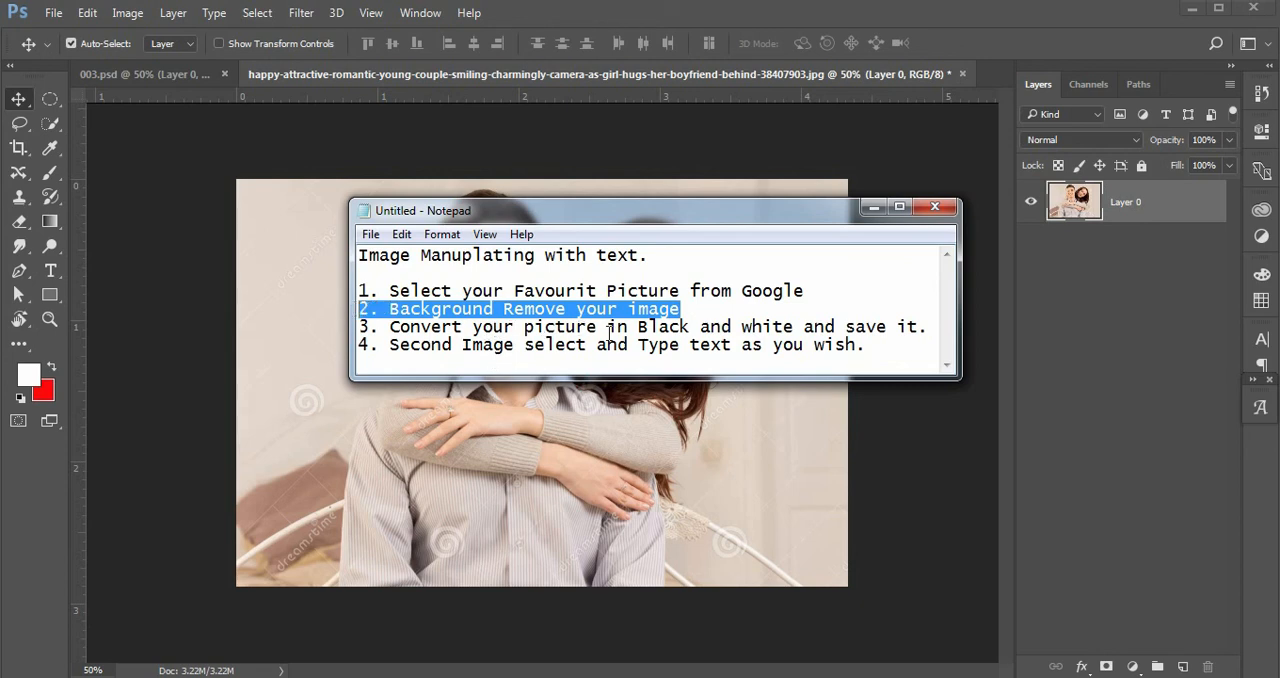
left_click(681, 308)
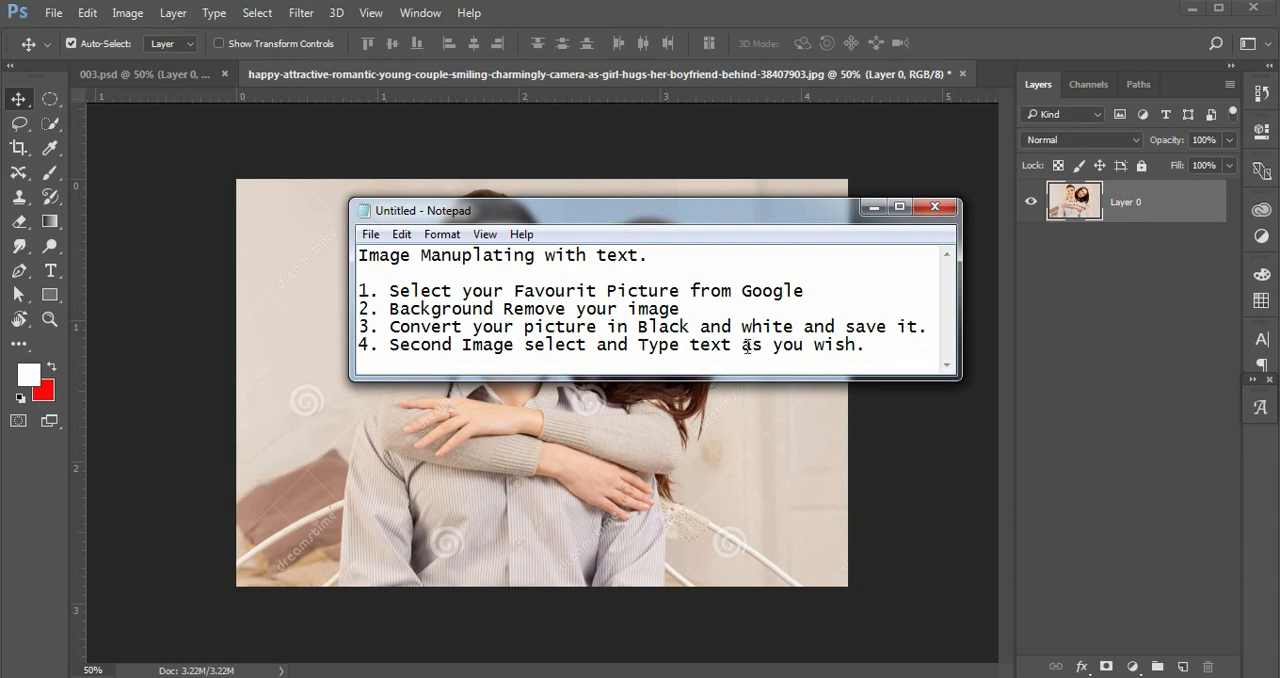
Append "i am already background remove it as you see." to the second instruction line and minimize Notepad.
type("i am already ")
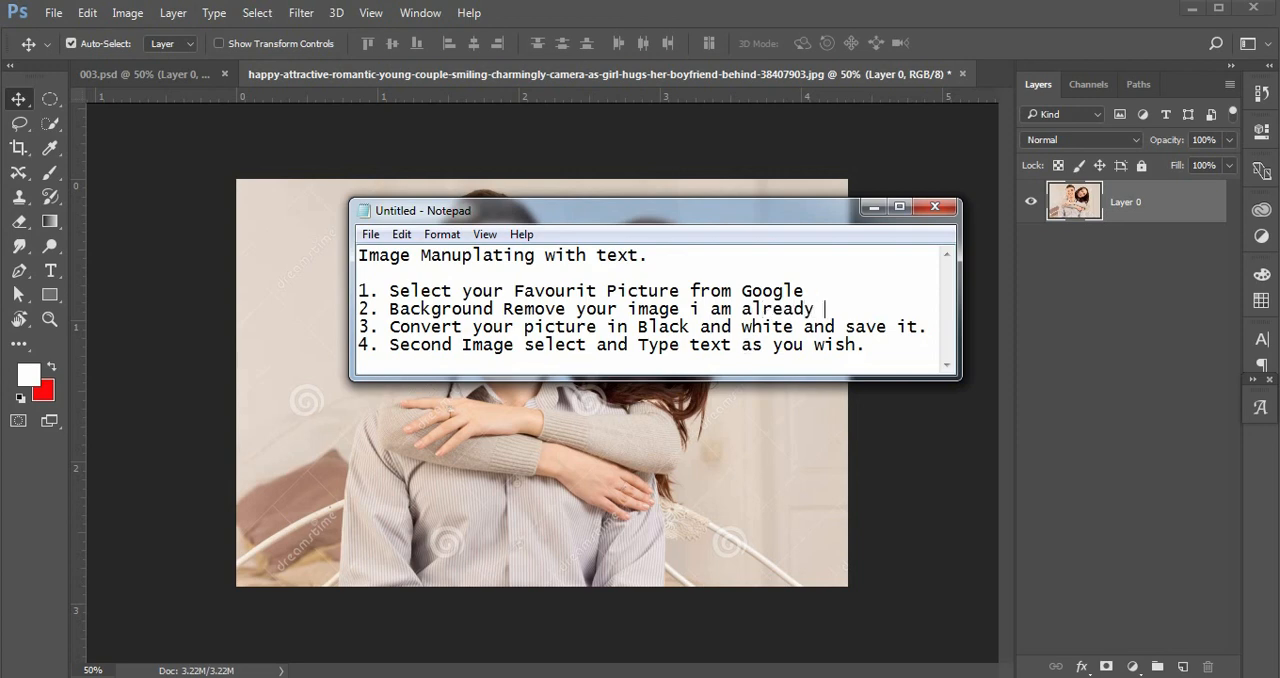
type("backgroun")
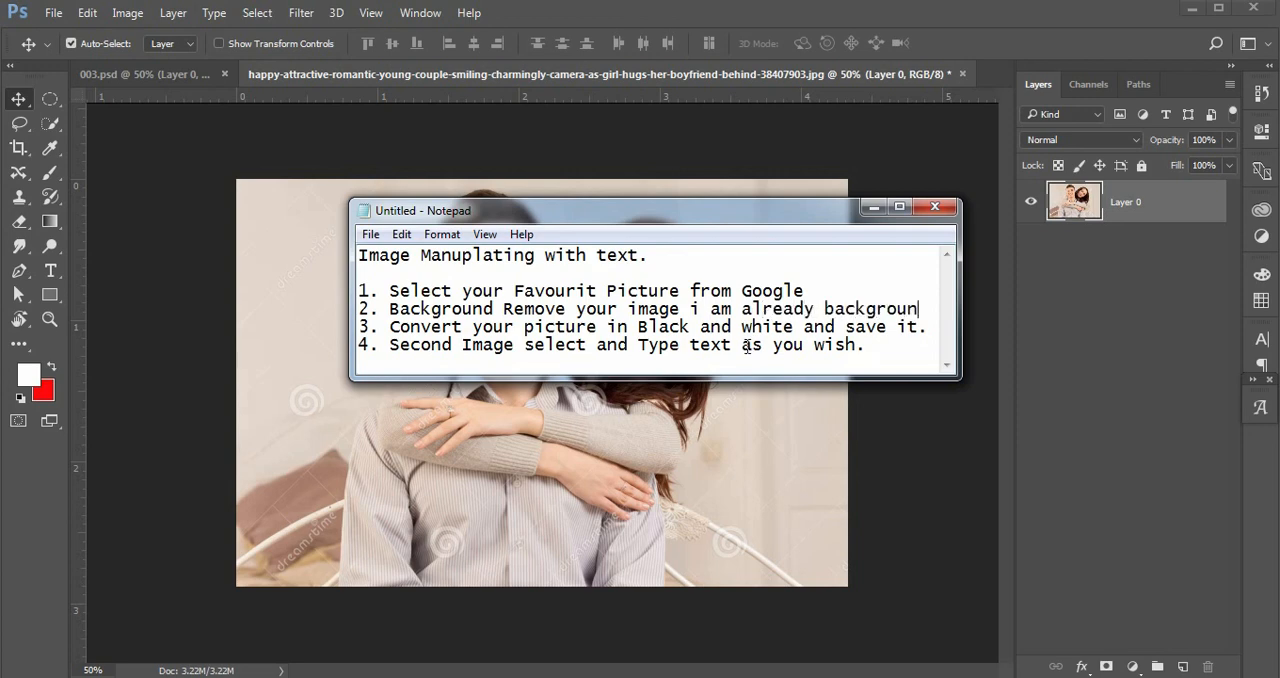
type("d remo")
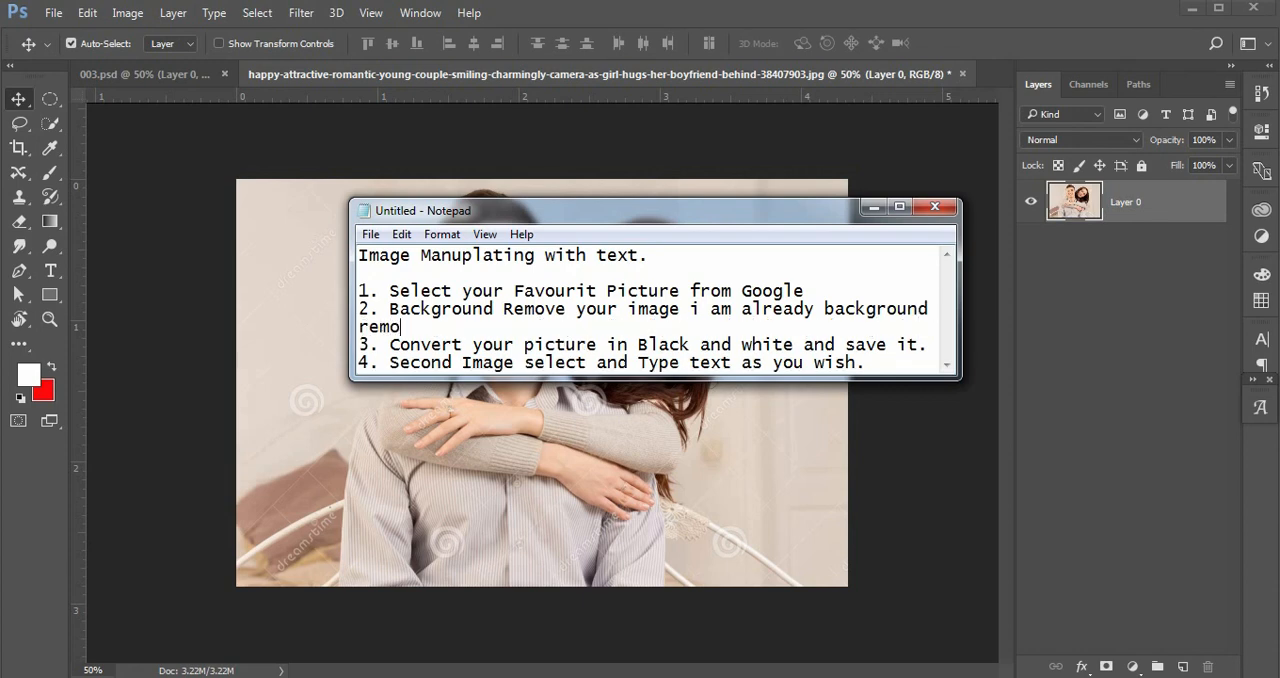
type("ve it as you")
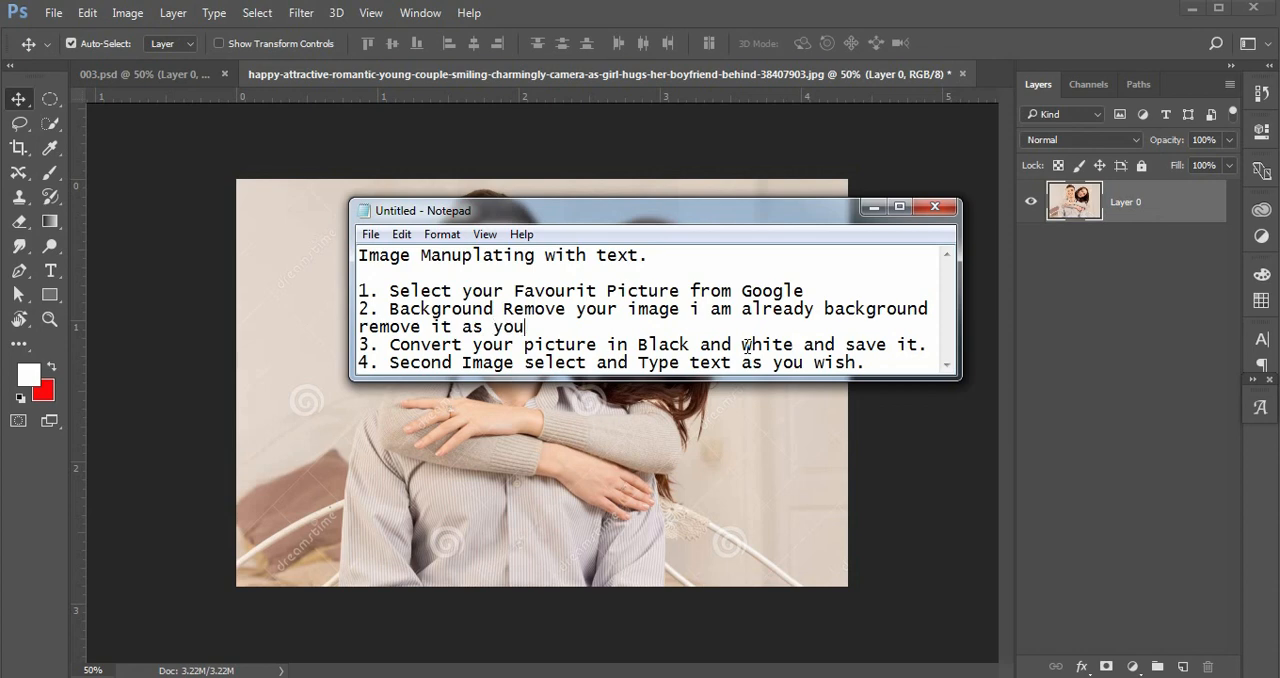
type(" see.")
left_click(874, 207)
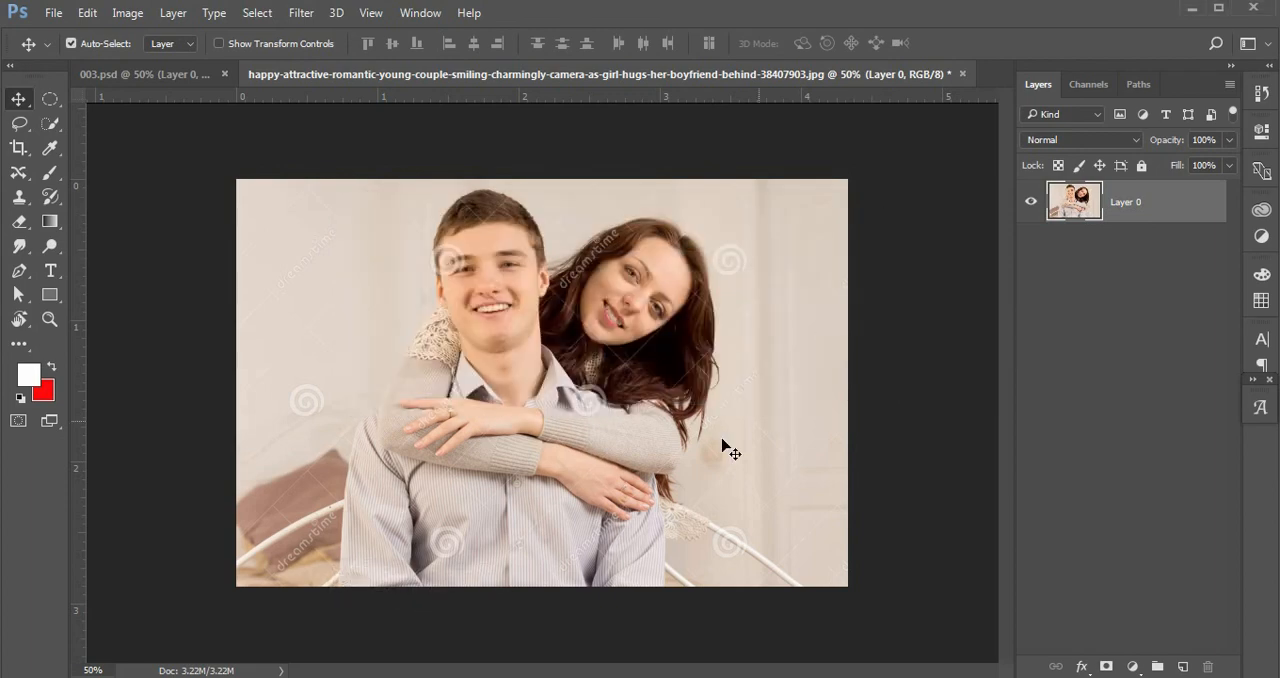
Switch to 003.psd and close the original JPG document without saving changes.
left_click(158, 76)
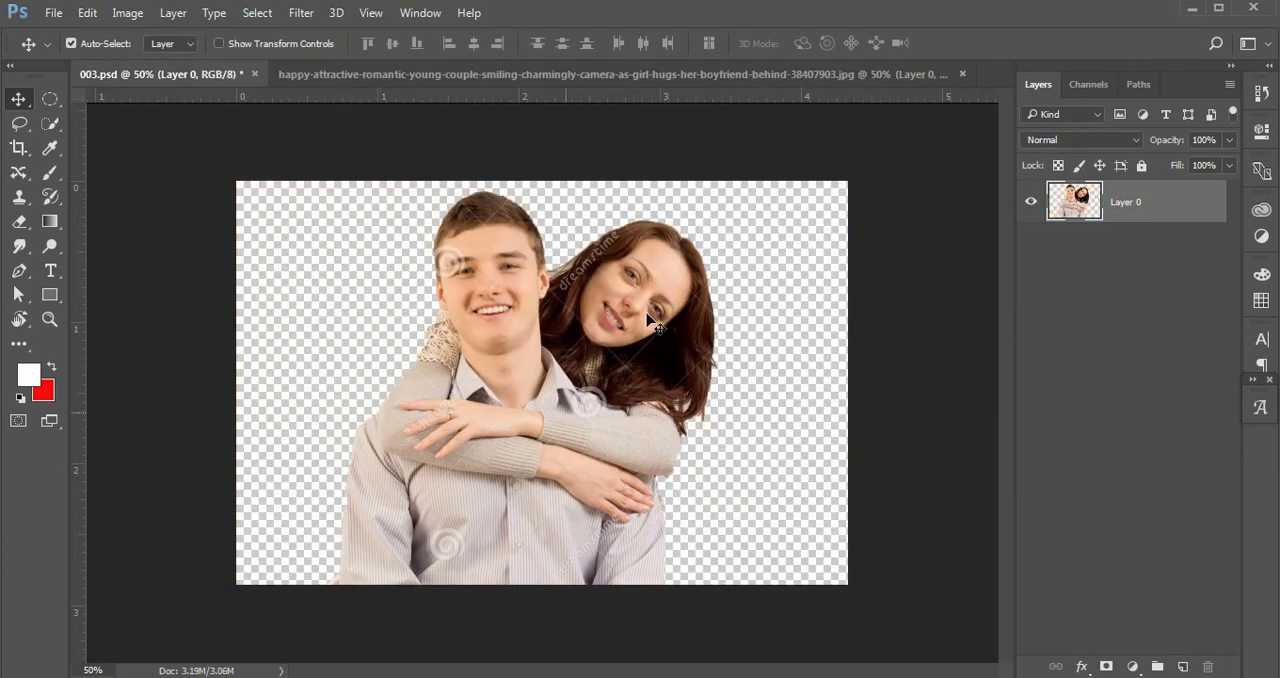
left_click(962, 74)
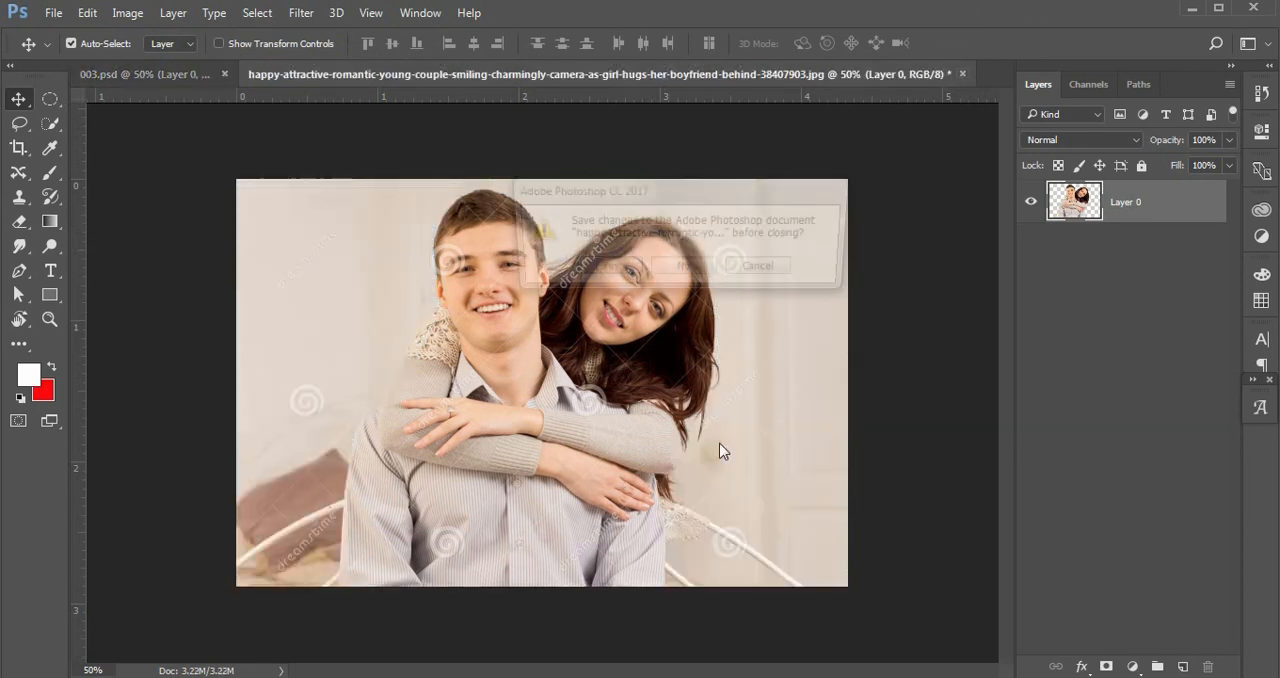
left_click(681, 271)
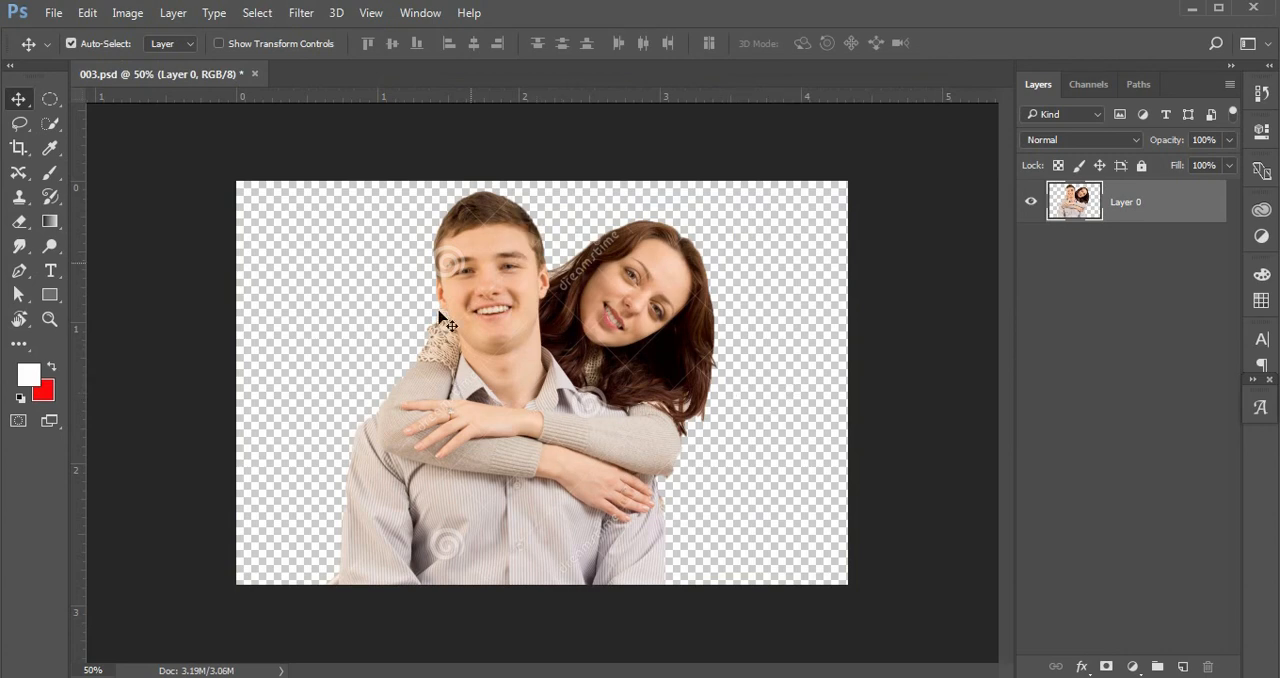
Duplicate Layer 0, hide the original layer, and select the Layer 0 copy.
left_click(1072, 369)
left_click(1124, 204)
left_click(1131, 252)
left_click(1128, 206)
key("ctrl+j")
left_click(1093, 372)
left_click(1030, 244)
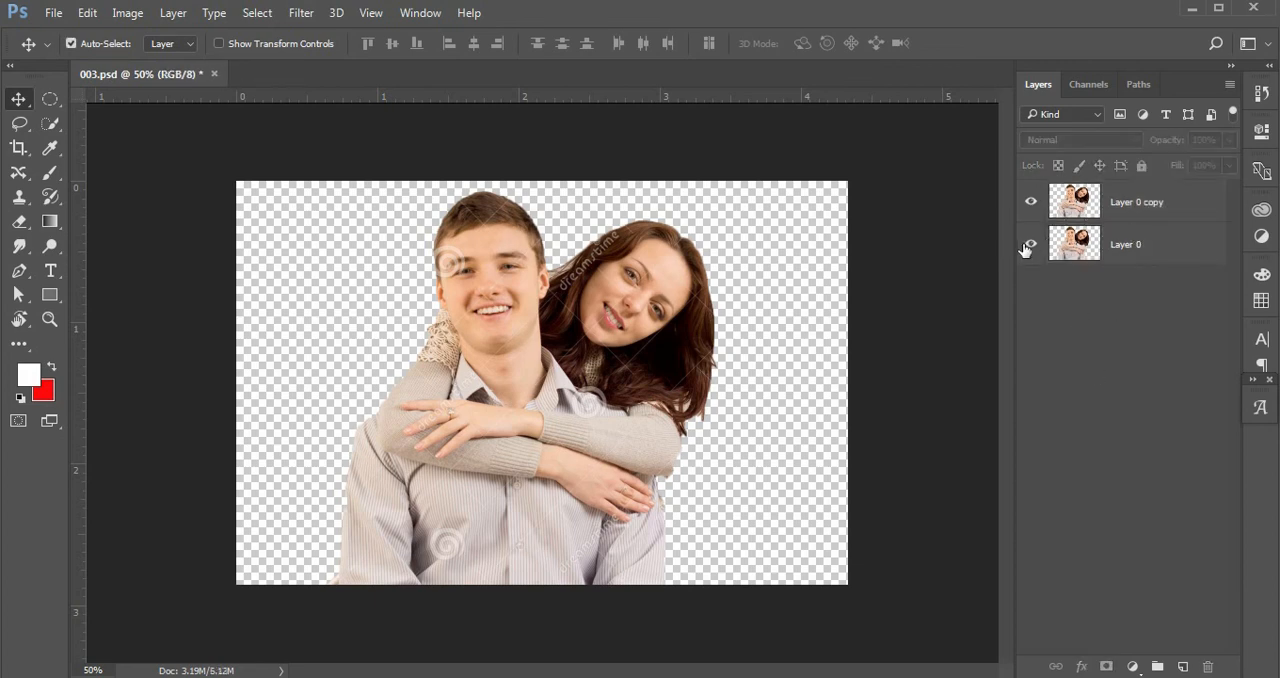
left_click(1118, 212)
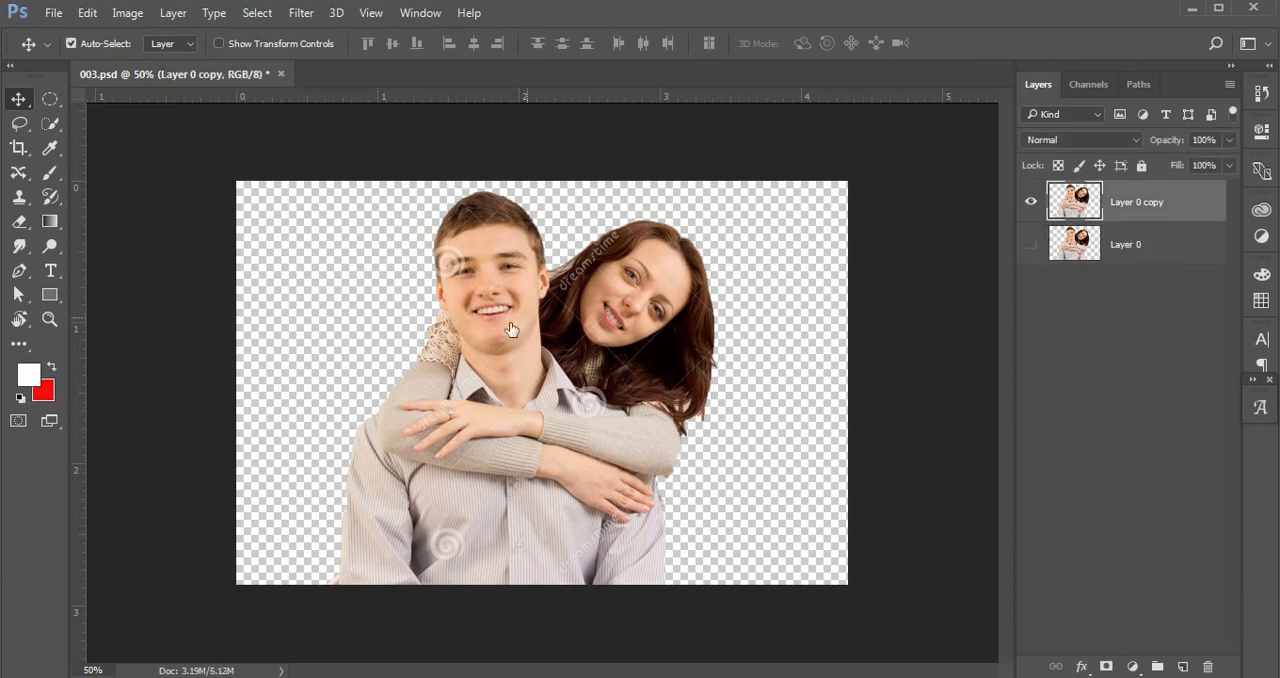
Select the woman's head, hair and arms with the Quick Selection tool, subtracting the man's shirt and shoulder areas.
left_click(50, 124)
mouse_move(646, 261)
left_mouse_down()
mouse_move(629, 252)
mouse_move(681, 237)
mouse_move(688, 353)
left_mouse_up()
left_click_drag(643, 388, 593, 386)
left_click_drag(672, 388, 568, 321)
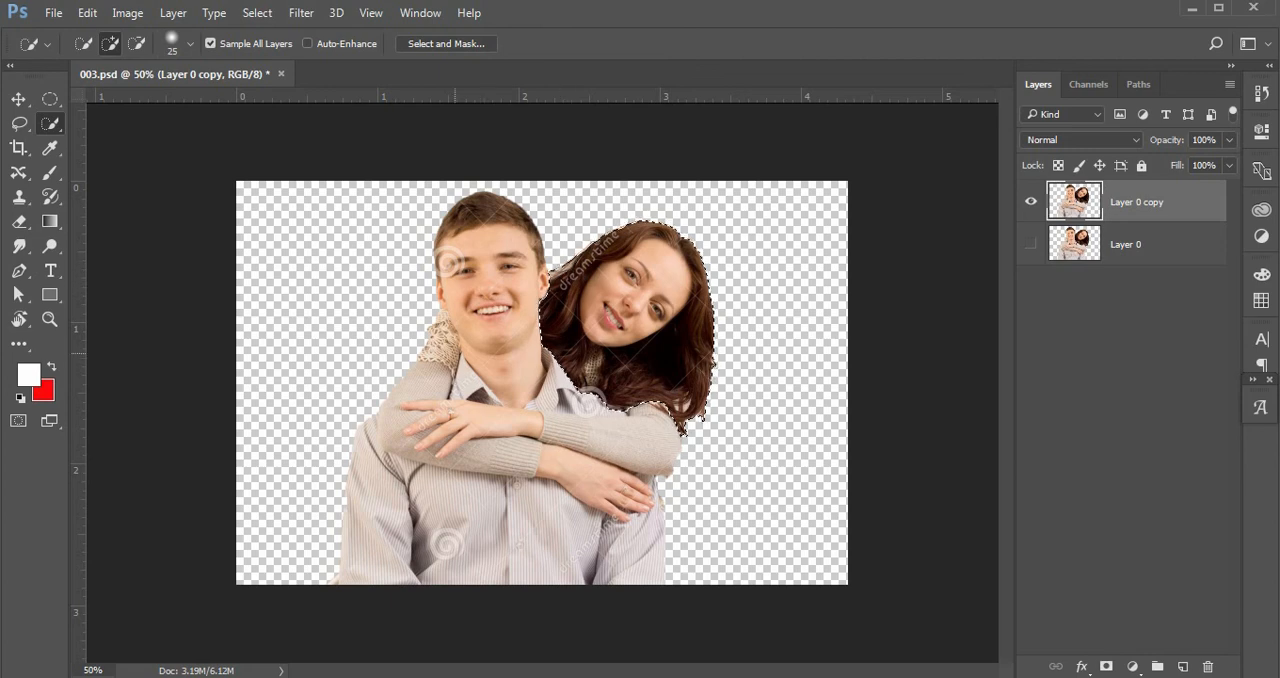
mouse_move(432, 355)
left_mouse_down()
mouse_move(411, 417)
mouse_move(432, 450)
mouse_move(433, 438)
mouse_move(533, 443)
mouse_move(539, 433)
mouse_move(521, 428)
mouse_move(612, 452)
mouse_move(606, 486)
mouse_move(566, 470)
mouse_move(606, 509)
left_mouse_up()
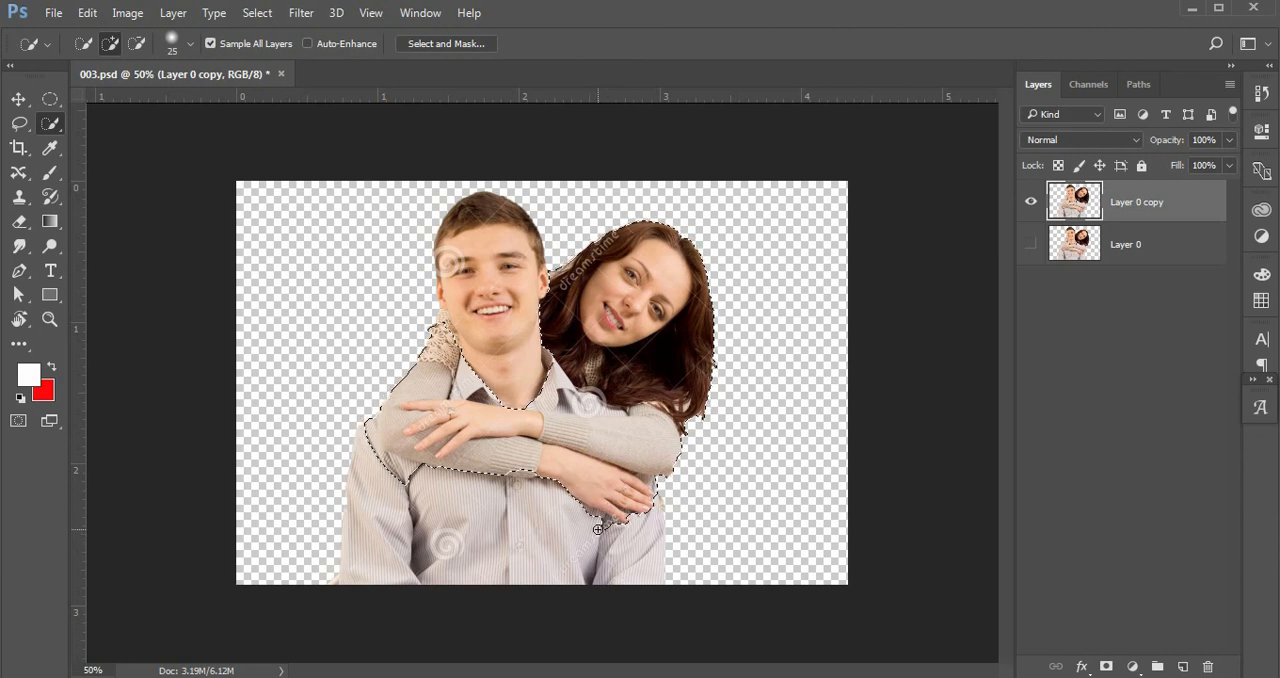
key("alt")
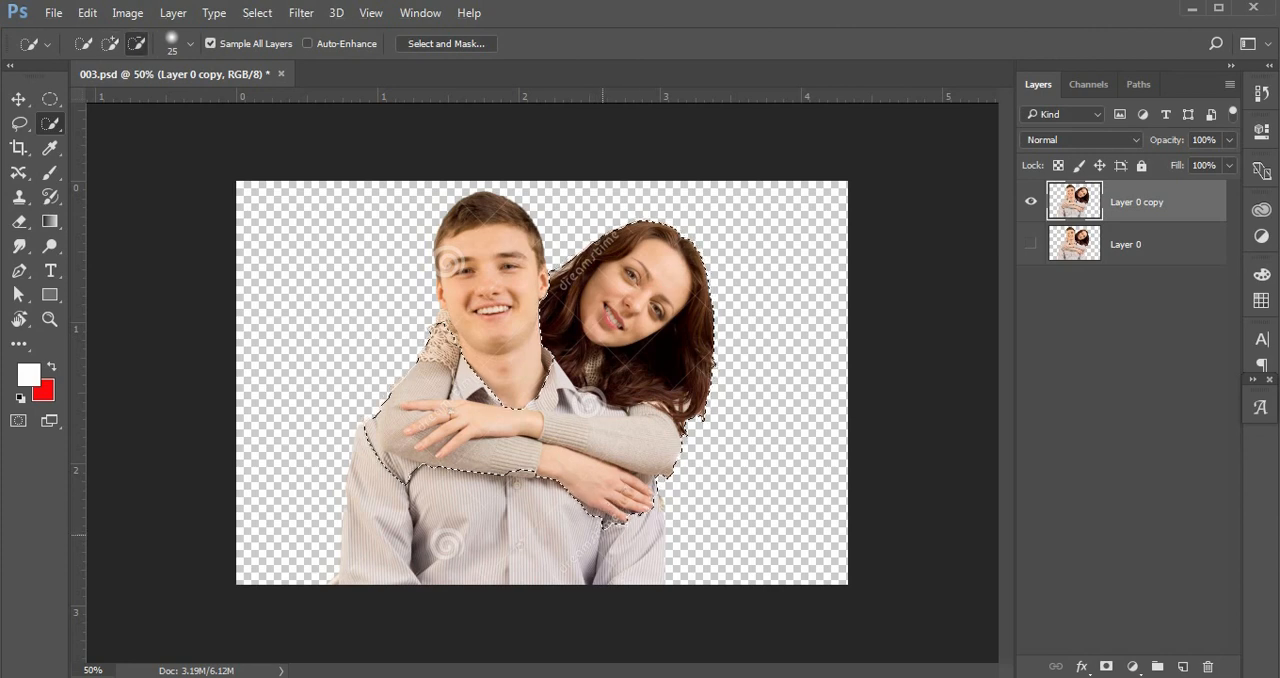
left_click(601, 519, "alt")
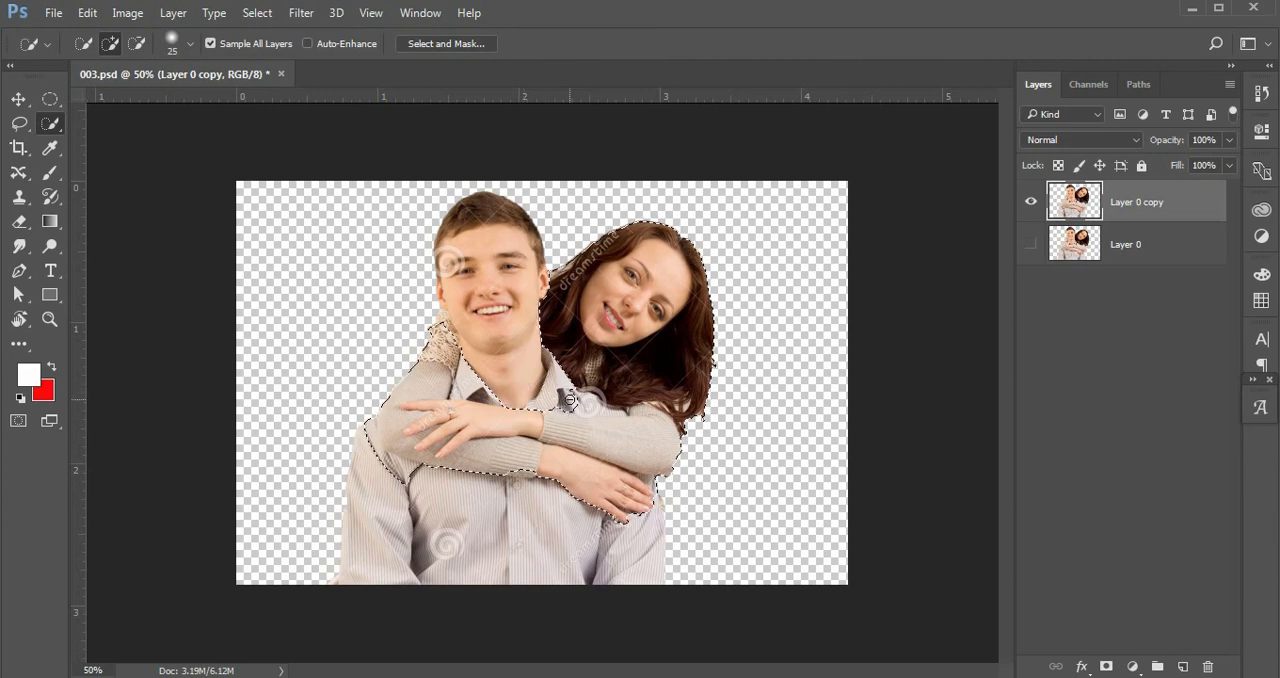
key("alt")
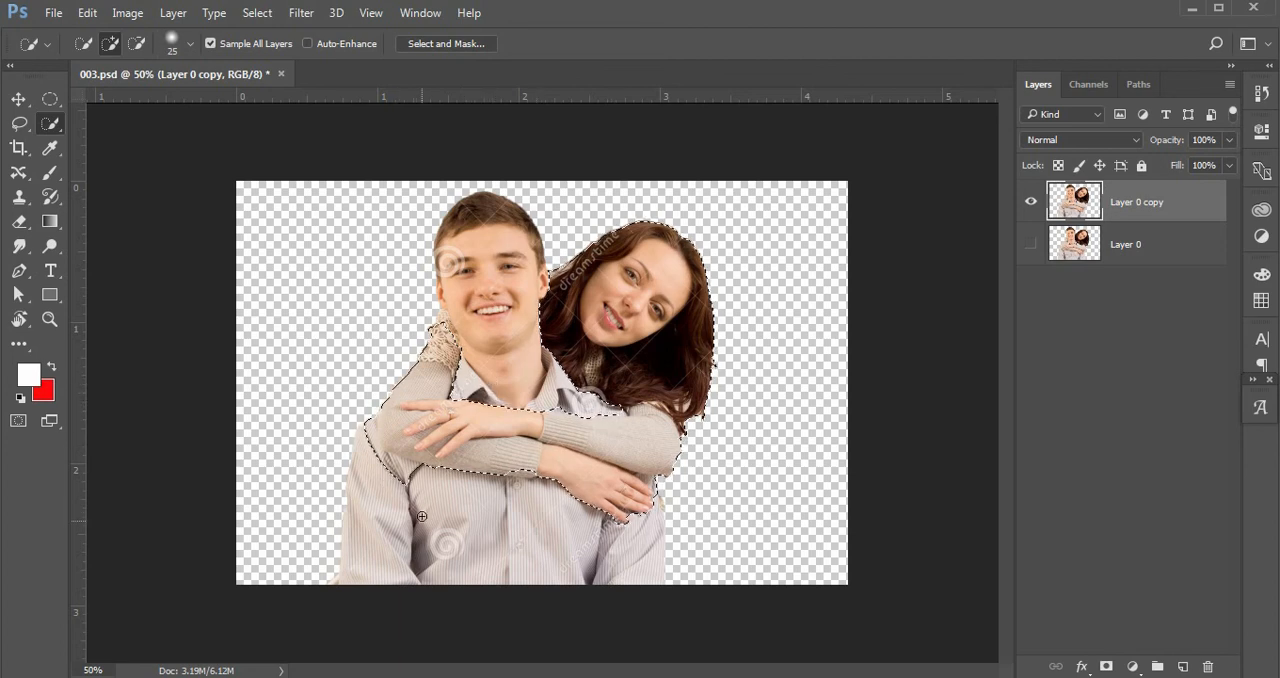
key("alt")
key("alt")
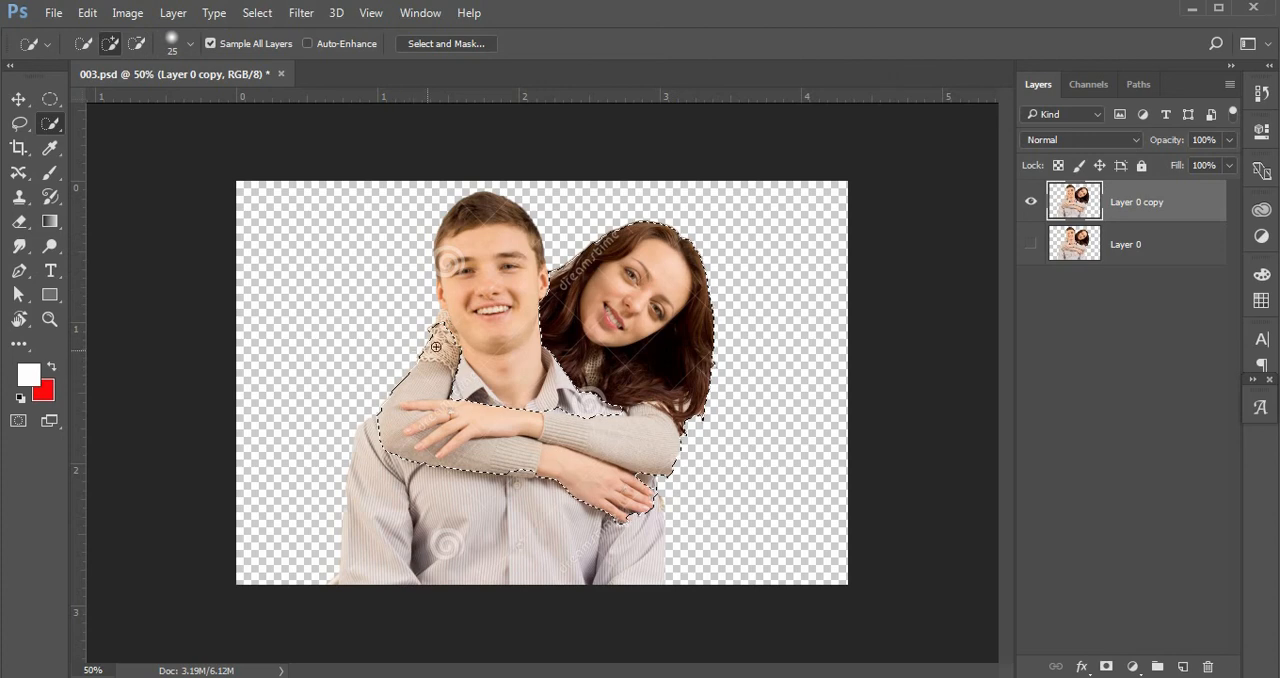
key("alt")
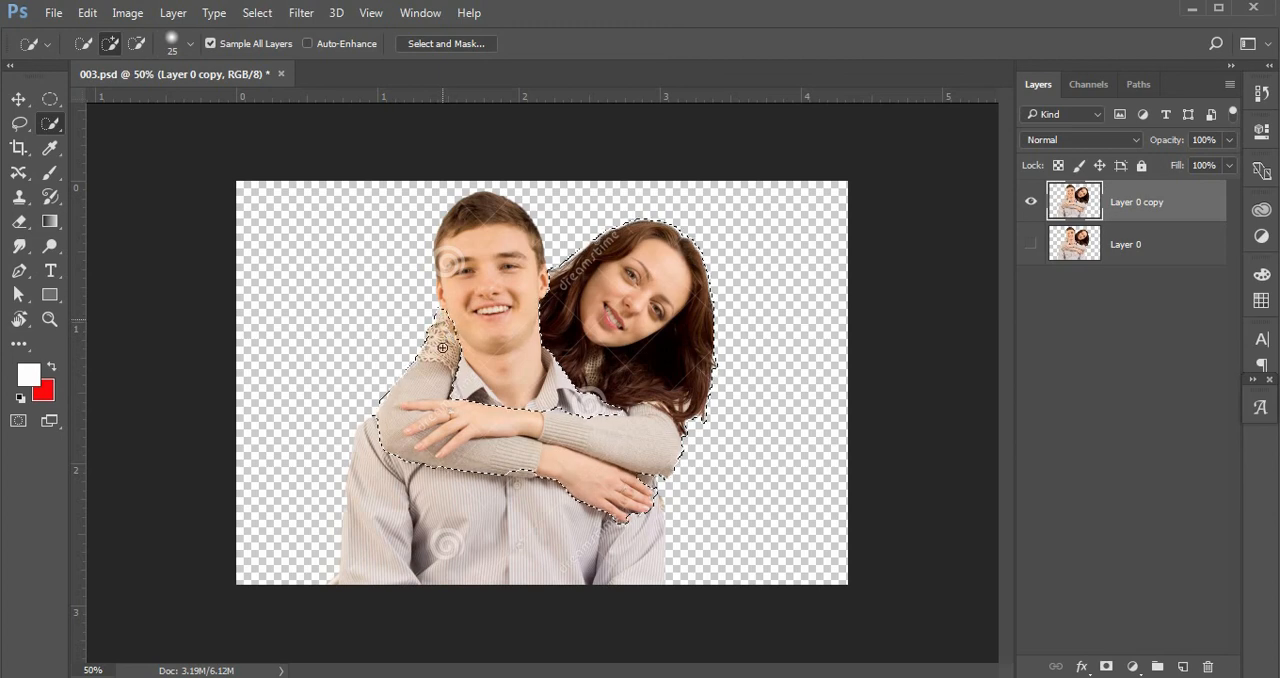
left_click(449, 321)
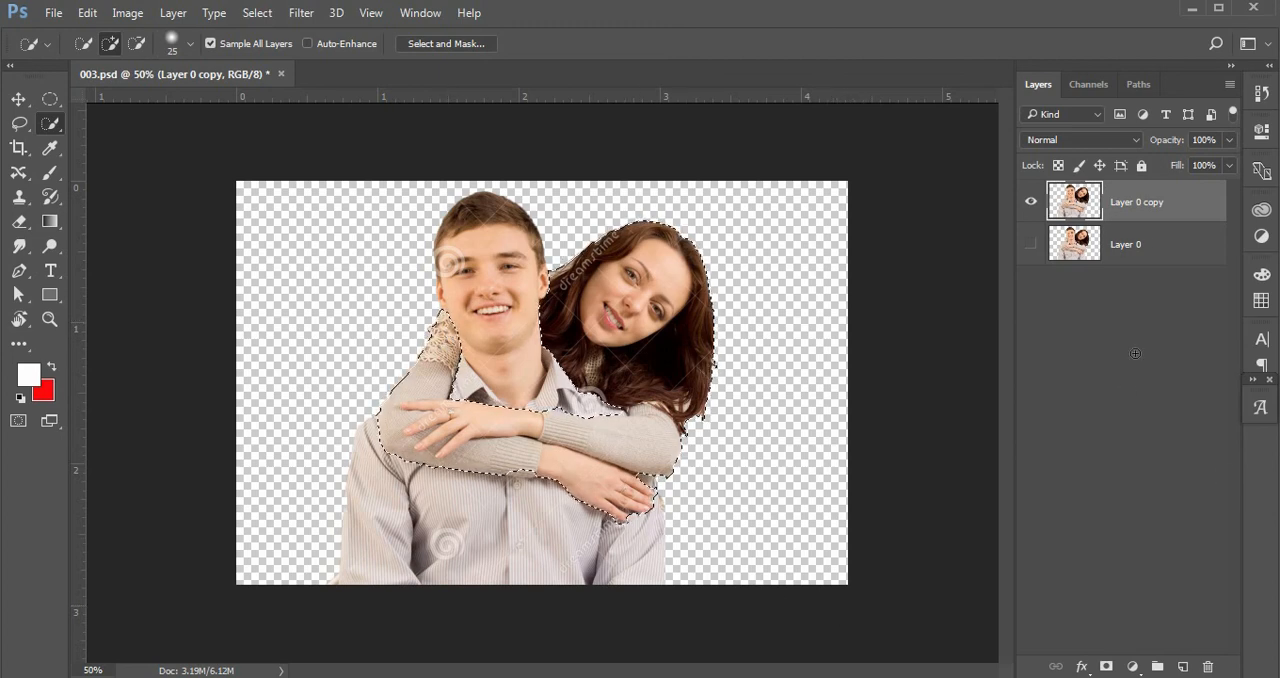
Add a layer mask to Layer 0 copy from the selection.
left_click(1106, 667)
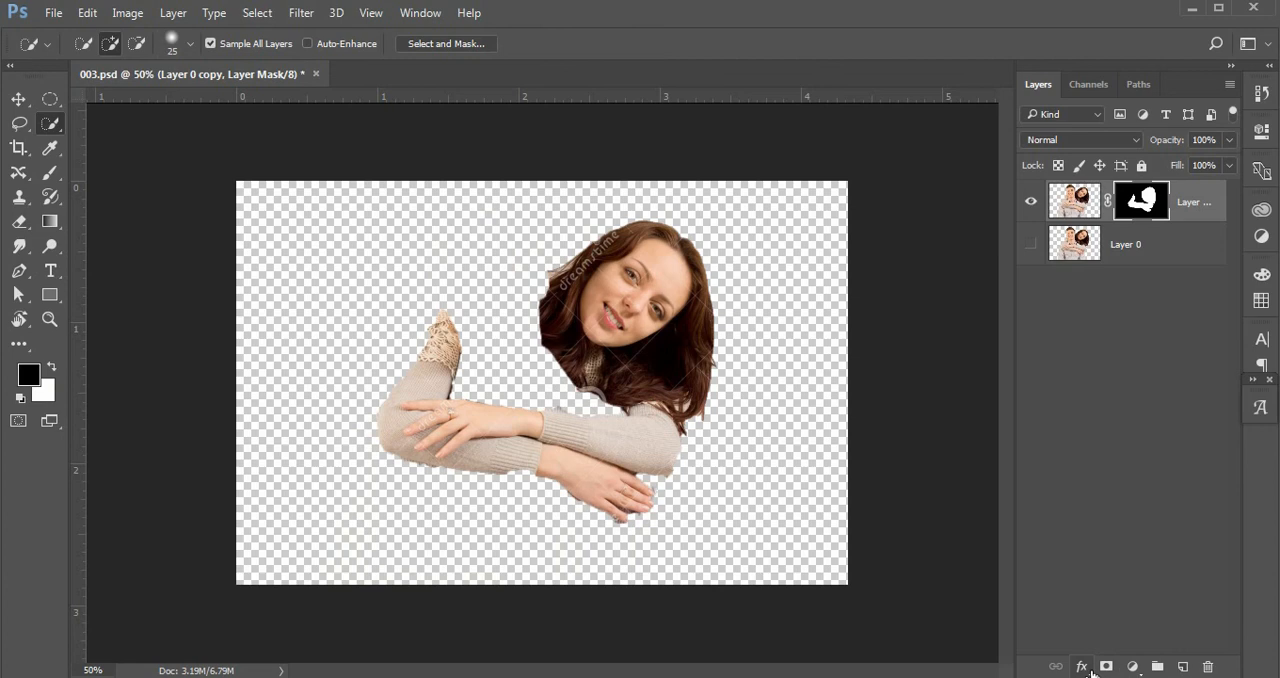
key("ctrl+z")
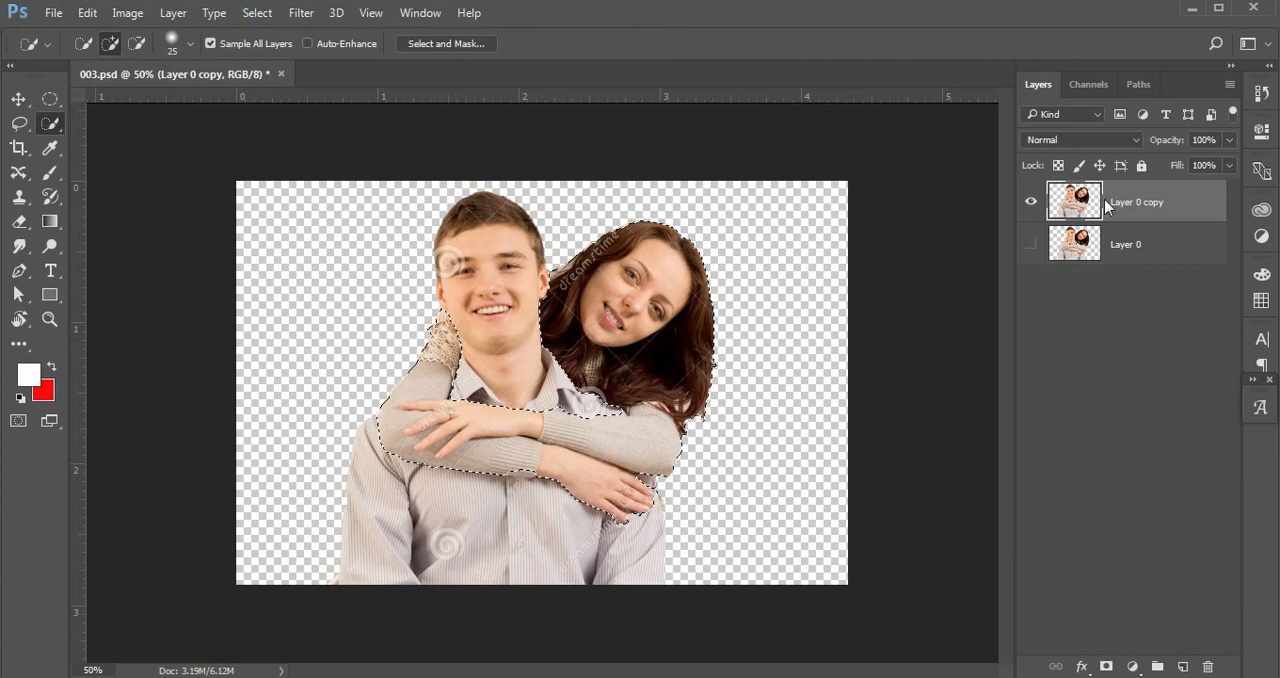
left_click(1107, 666)
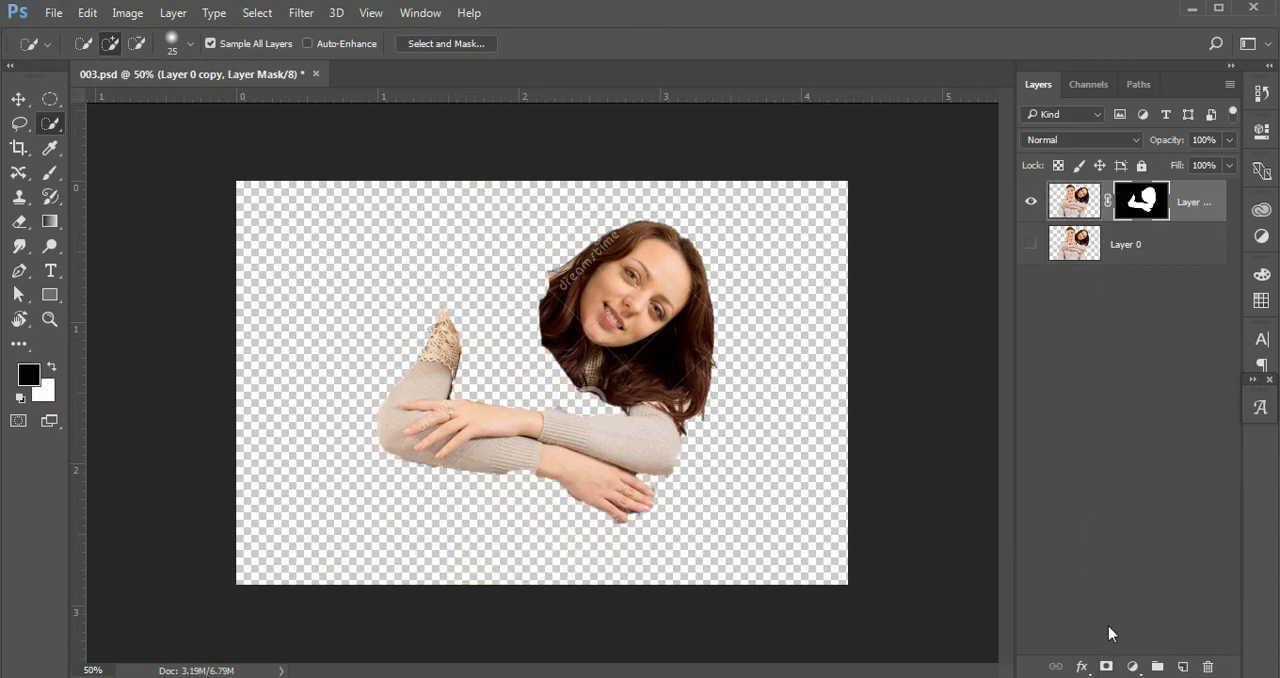
Show the original Layer 0 again and reselect the masked copy layer.
left_click(1124, 303)
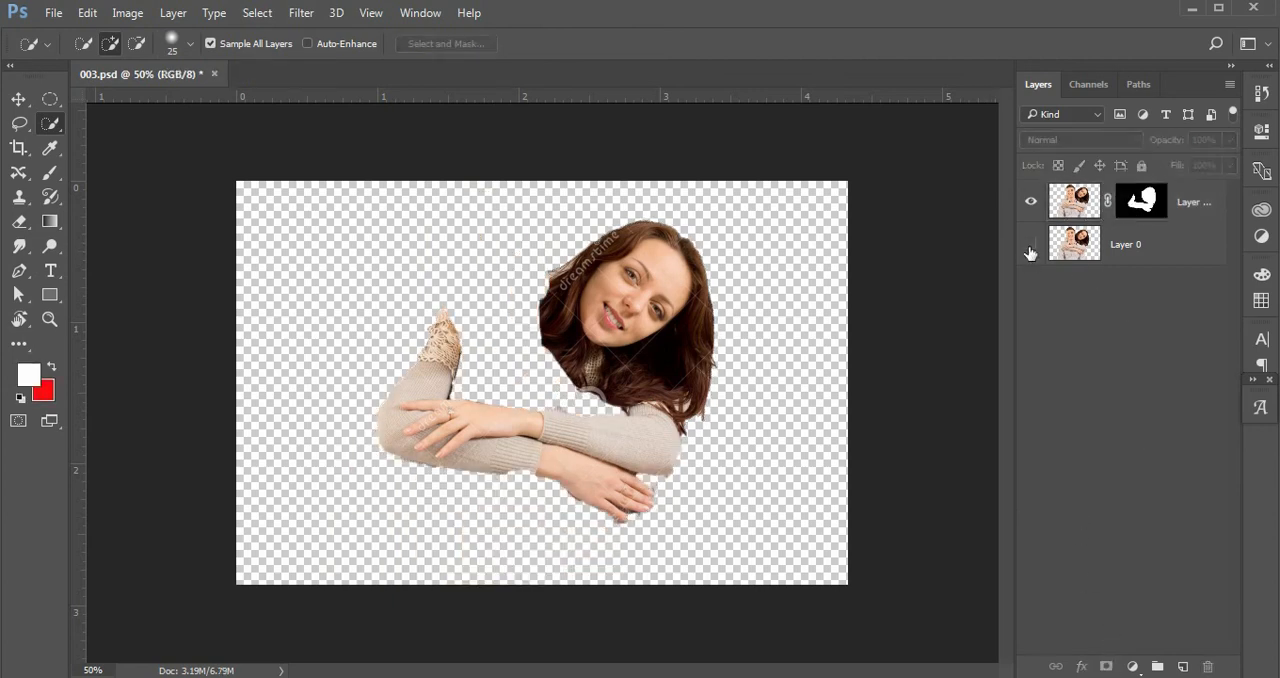
left_click(1135, 248)
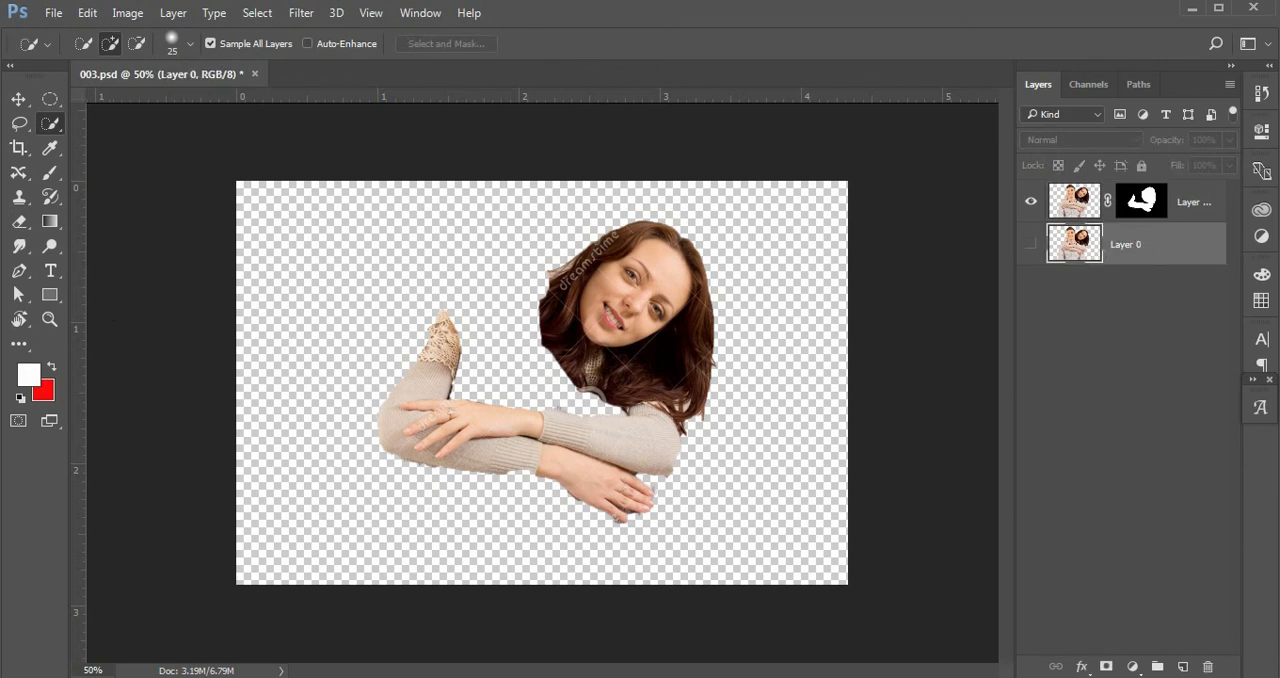
left_click(1161, 236, "ctrl")
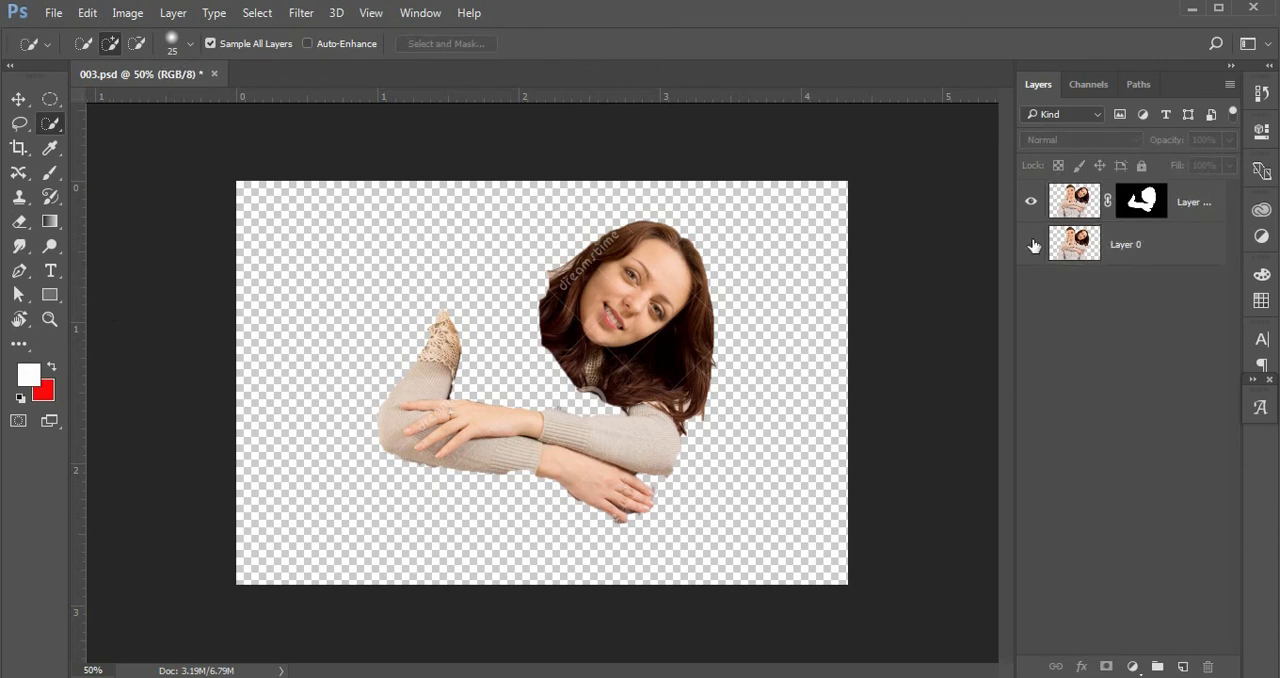
left_click(1031, 244)
left_click(1199, 204)
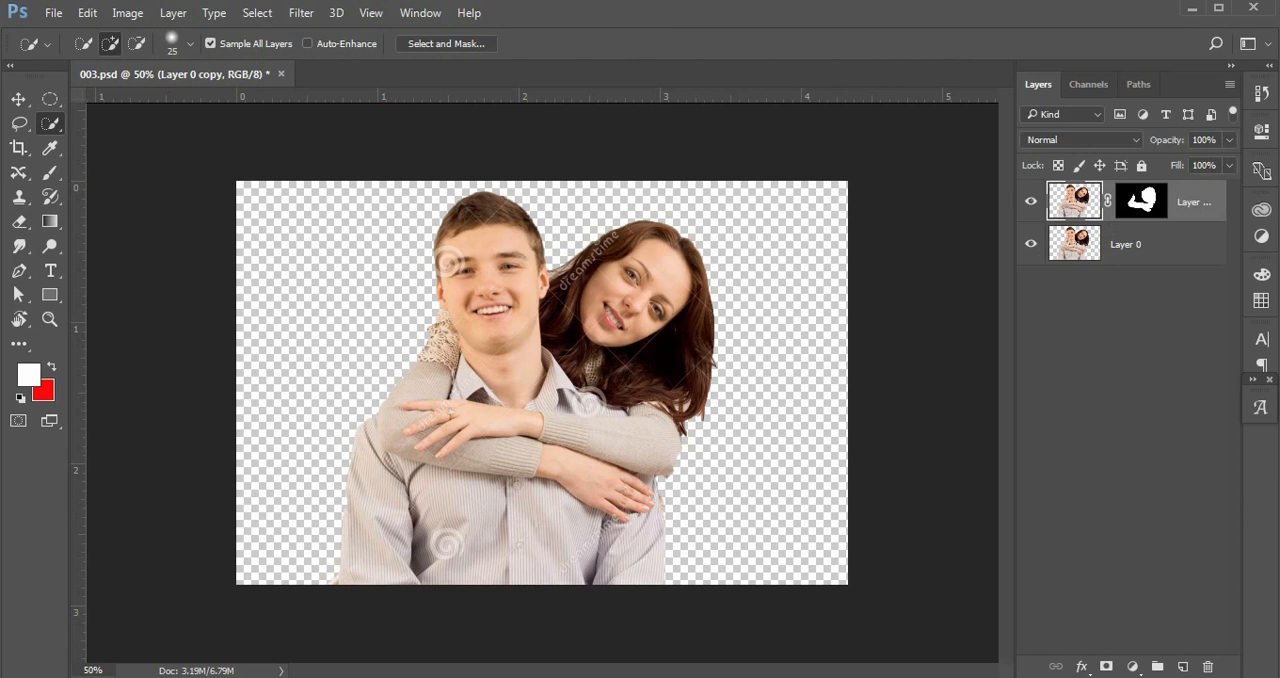
Review the third Notepad instruction about converting the picture to black and white.
left_click(1130, 667)
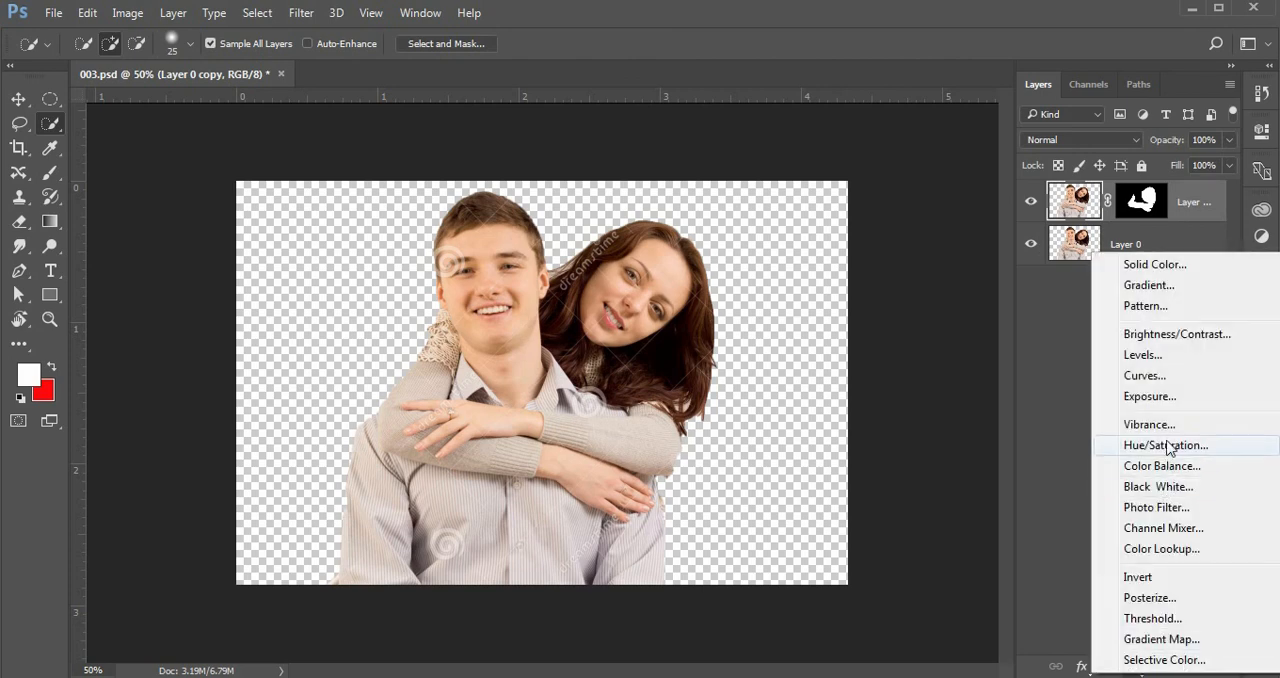
key("alt+Tab")
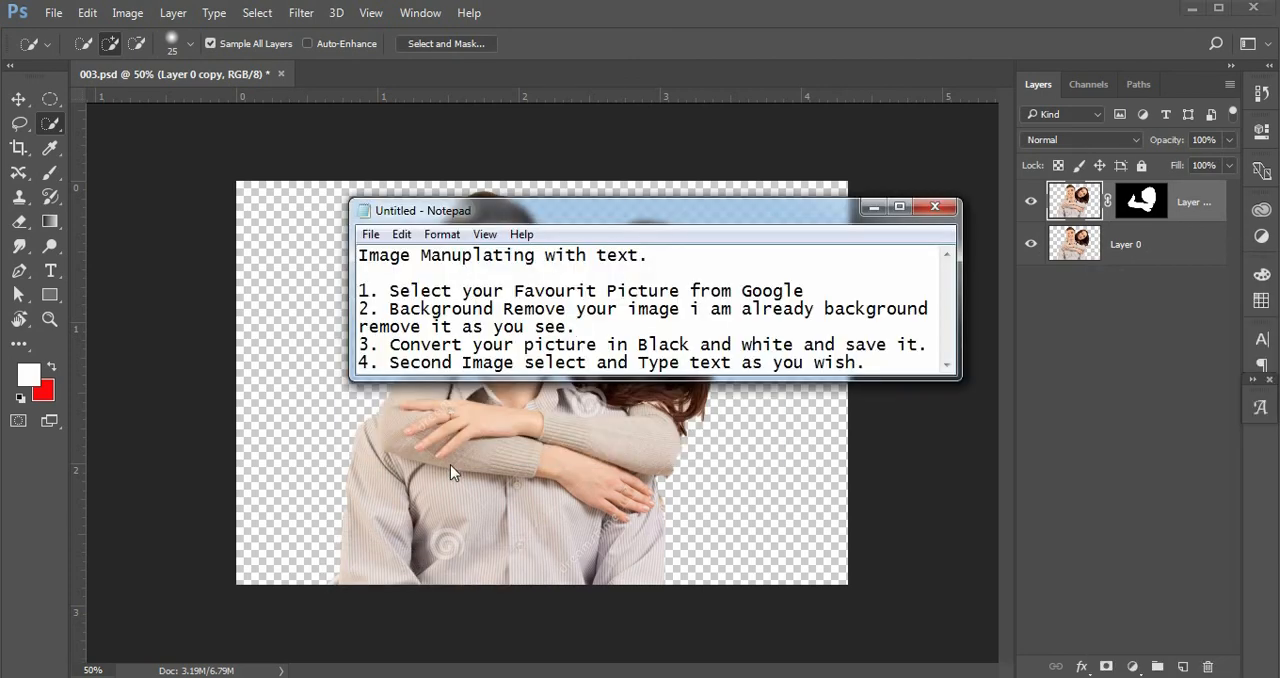
left_click_drag(615, 378, 616, 462)
left_click(516, 328)
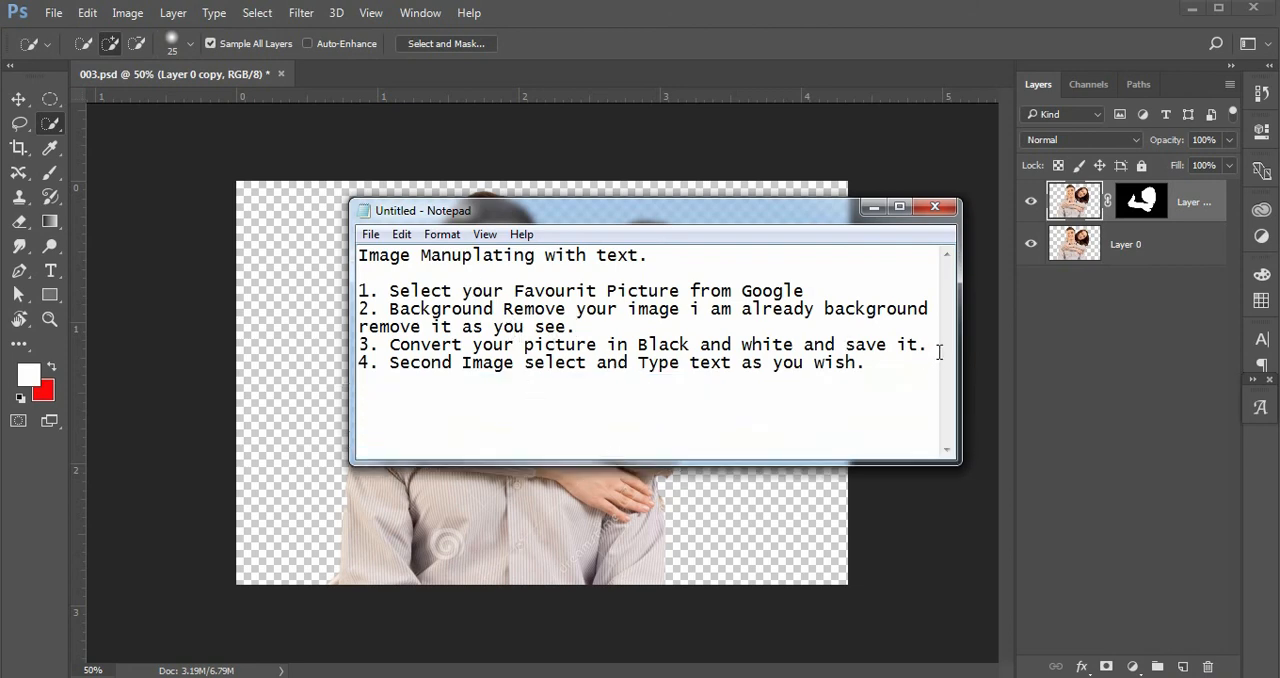
left_click_drag(962, 351, 352, 341)
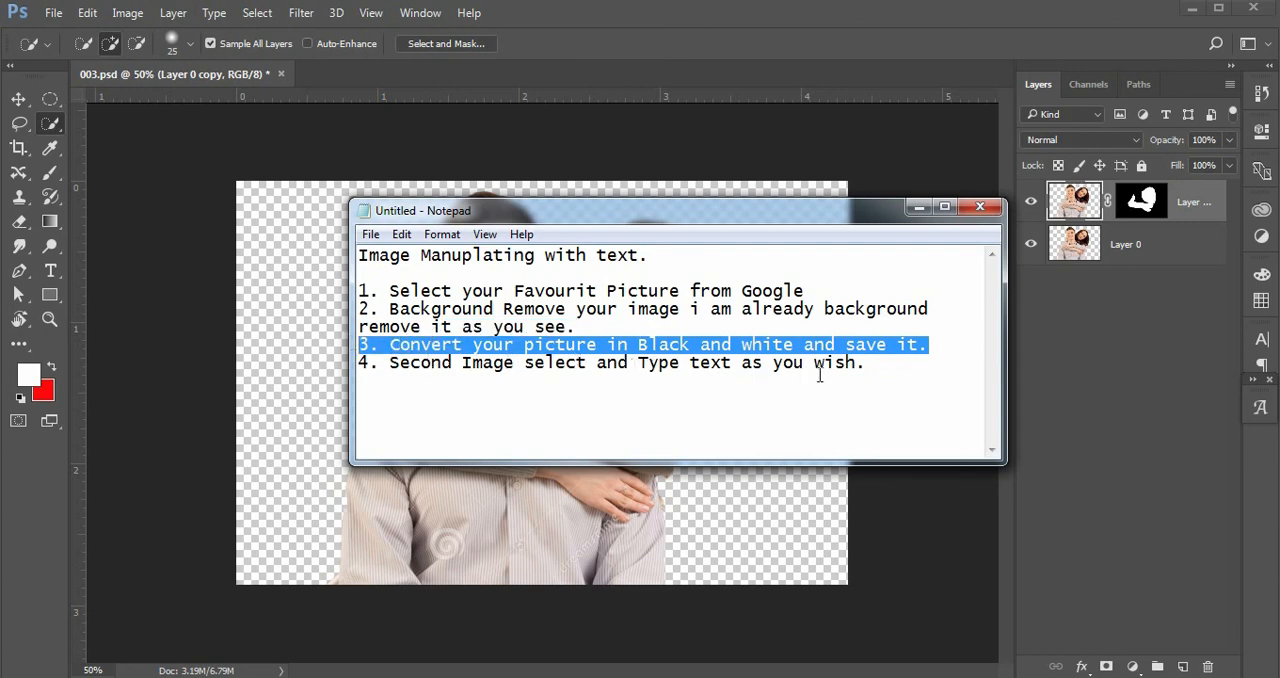
left_click(917, 206)
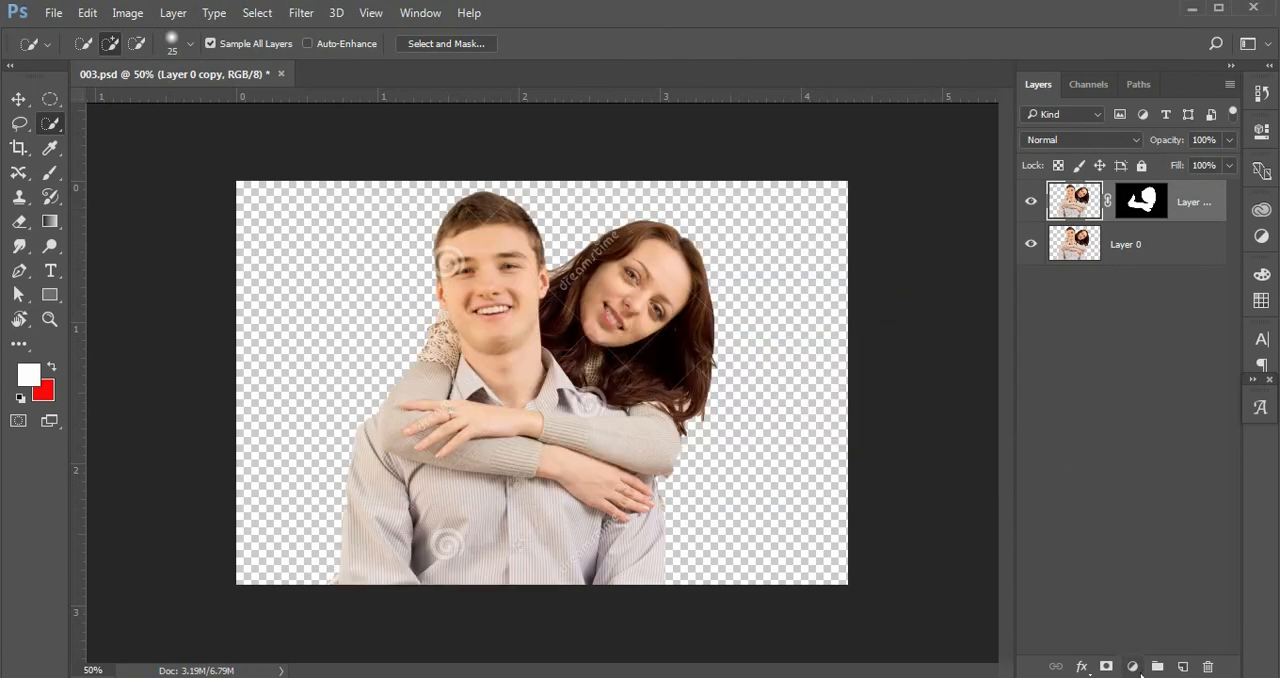
Add a Black & White adjustment layer above the masked copy and set its Reds slider to 8.
left_click(1133, 666)
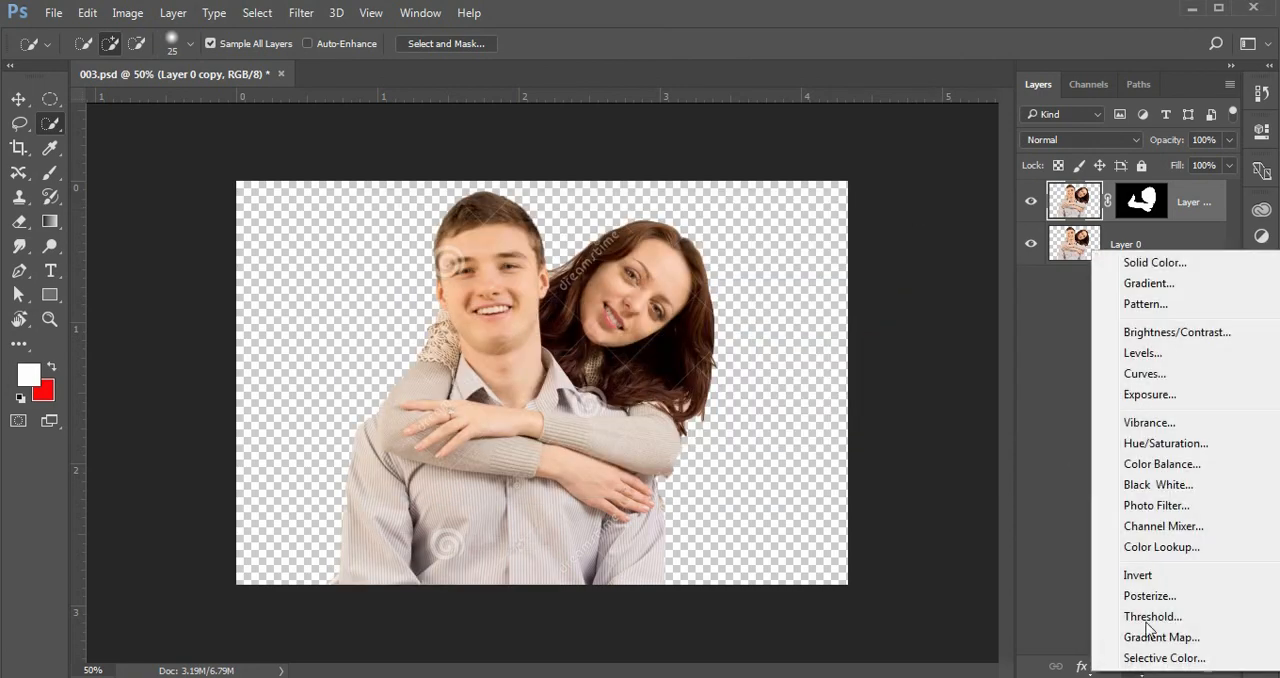
left_click(1168, 486)
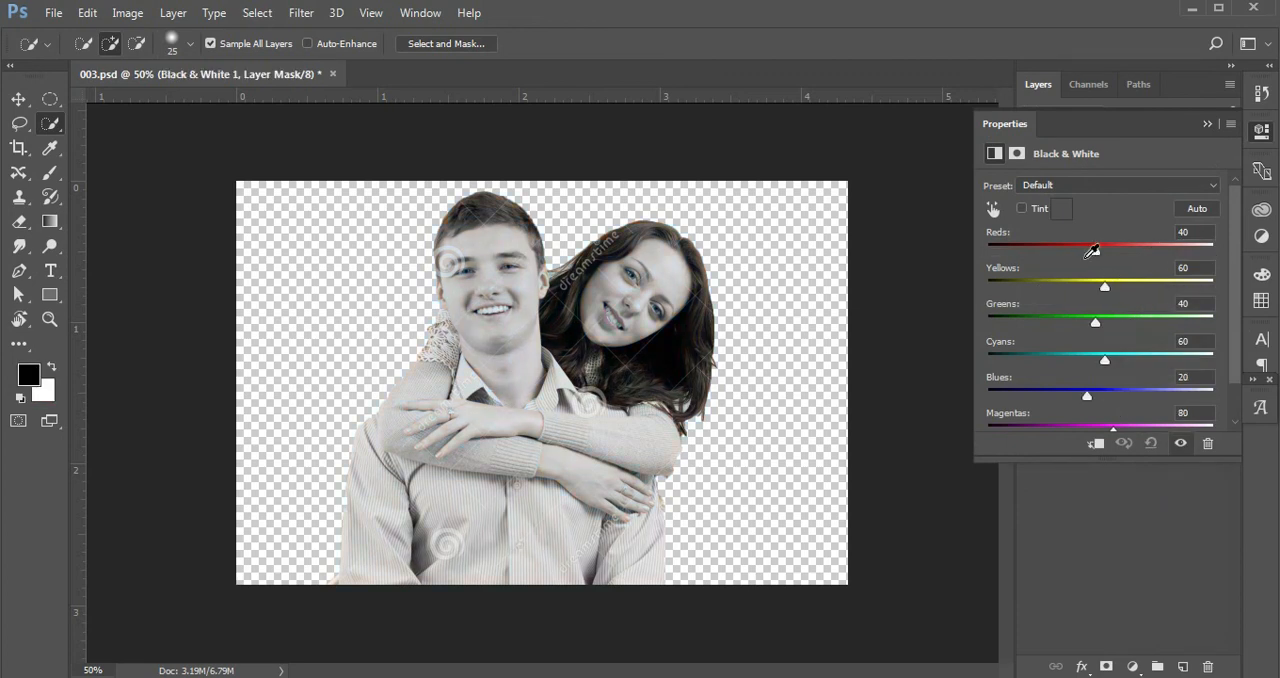
left_click_drag(1093, 254, 1082, 258)
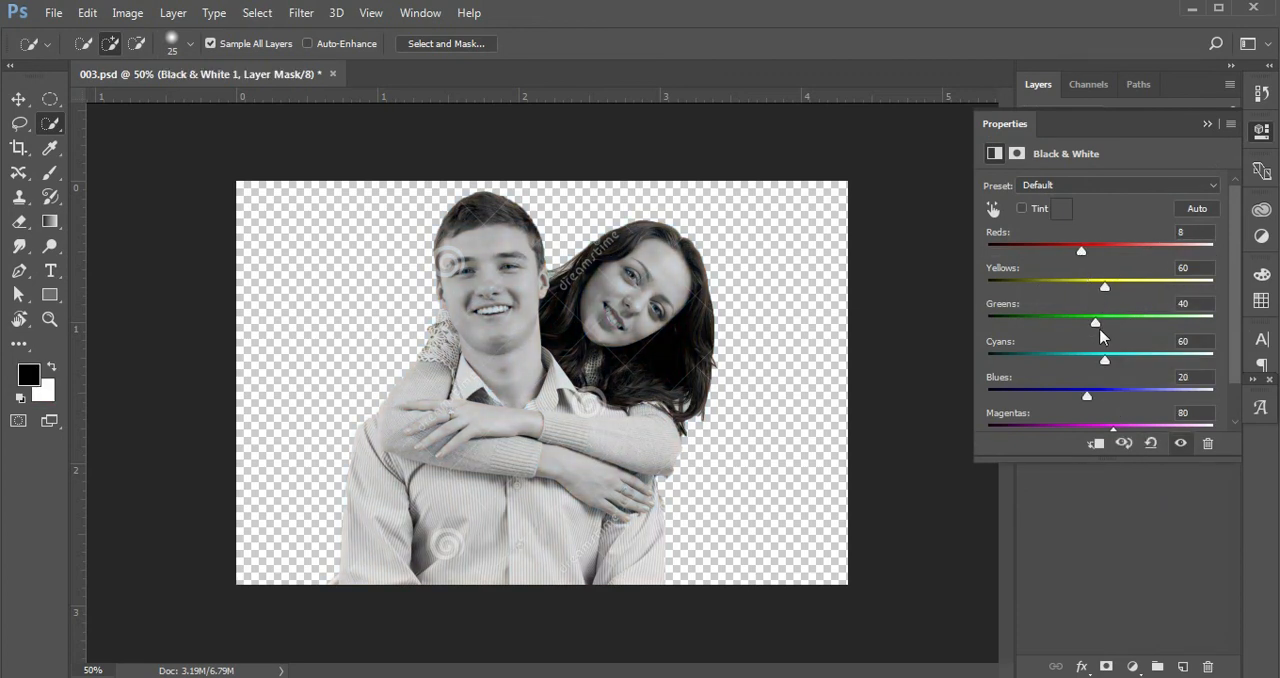
left_click_drag(1095, 324, 1092, 362)
left_click(1205, 127)
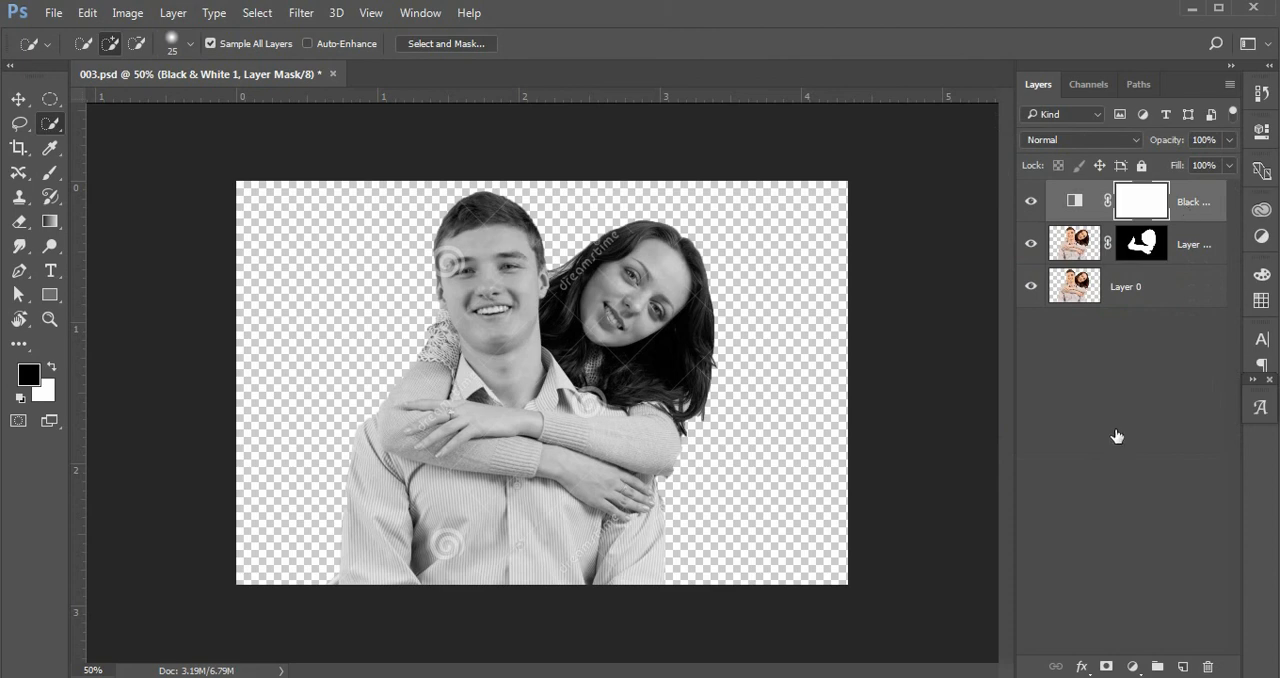
Save the document under the file name 004 as a Photoshop file.
left_click(1178, 246)
left_click(53, 14)
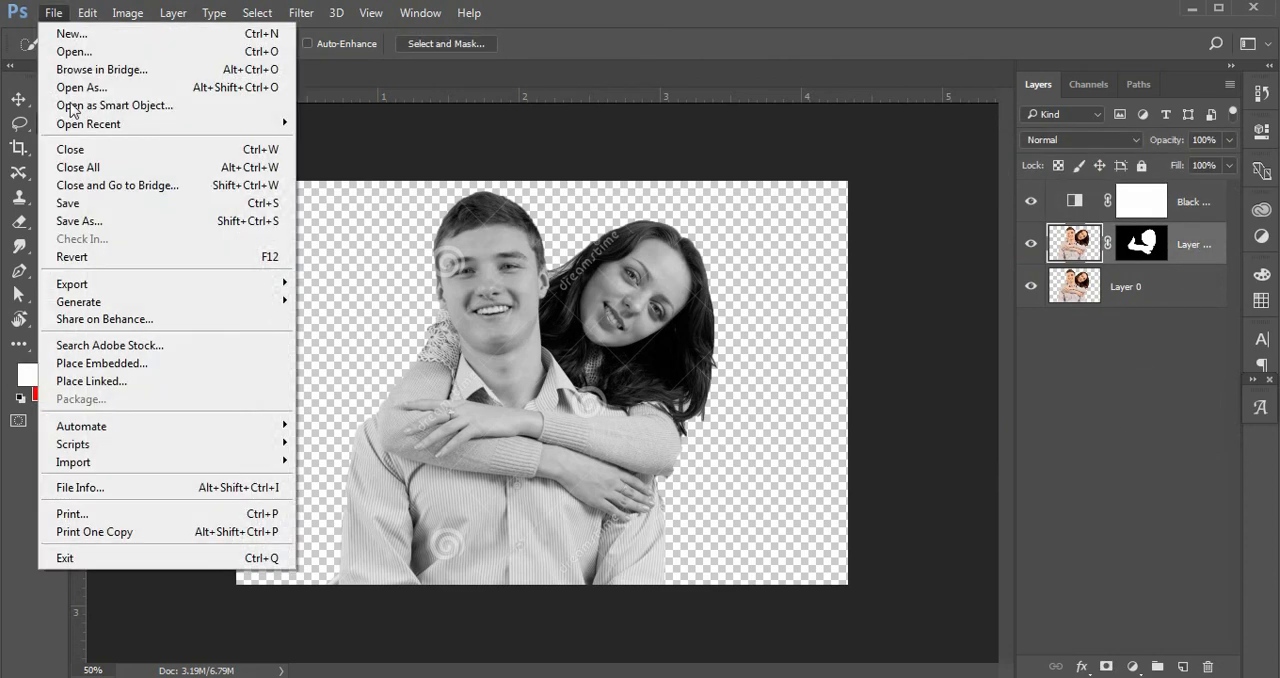
left_click(80, 221)
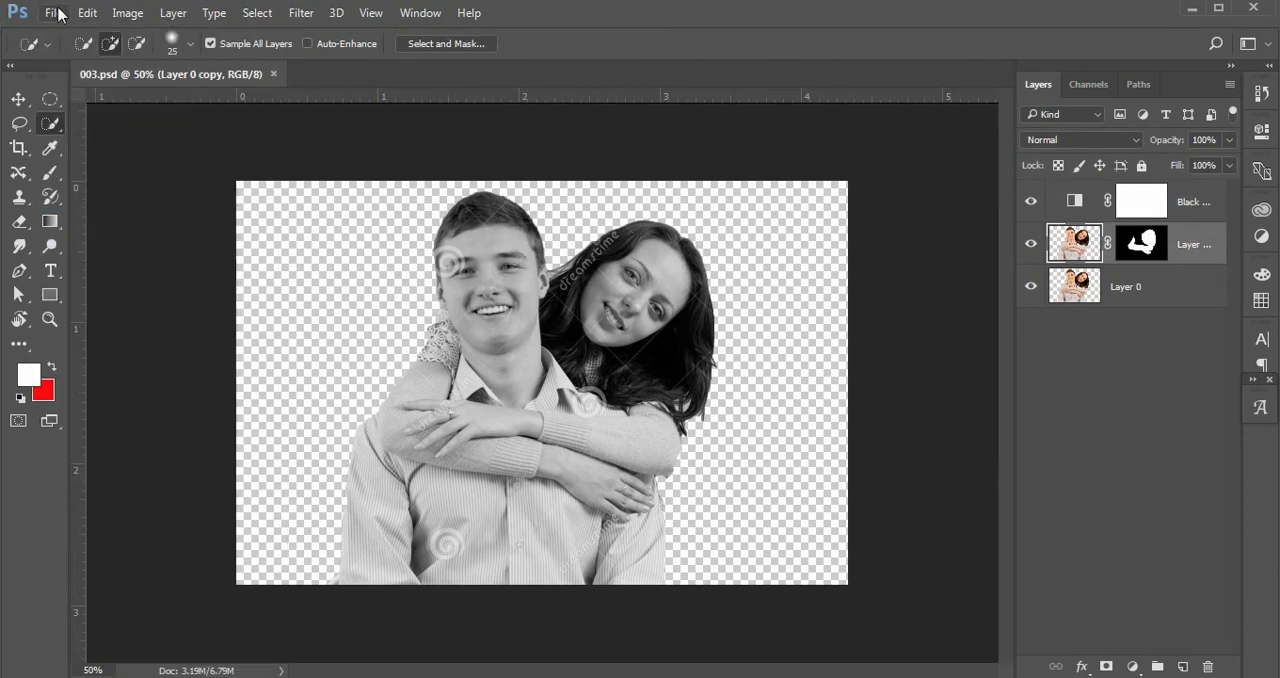
left_click(57, 14)
left_click(82, 219)
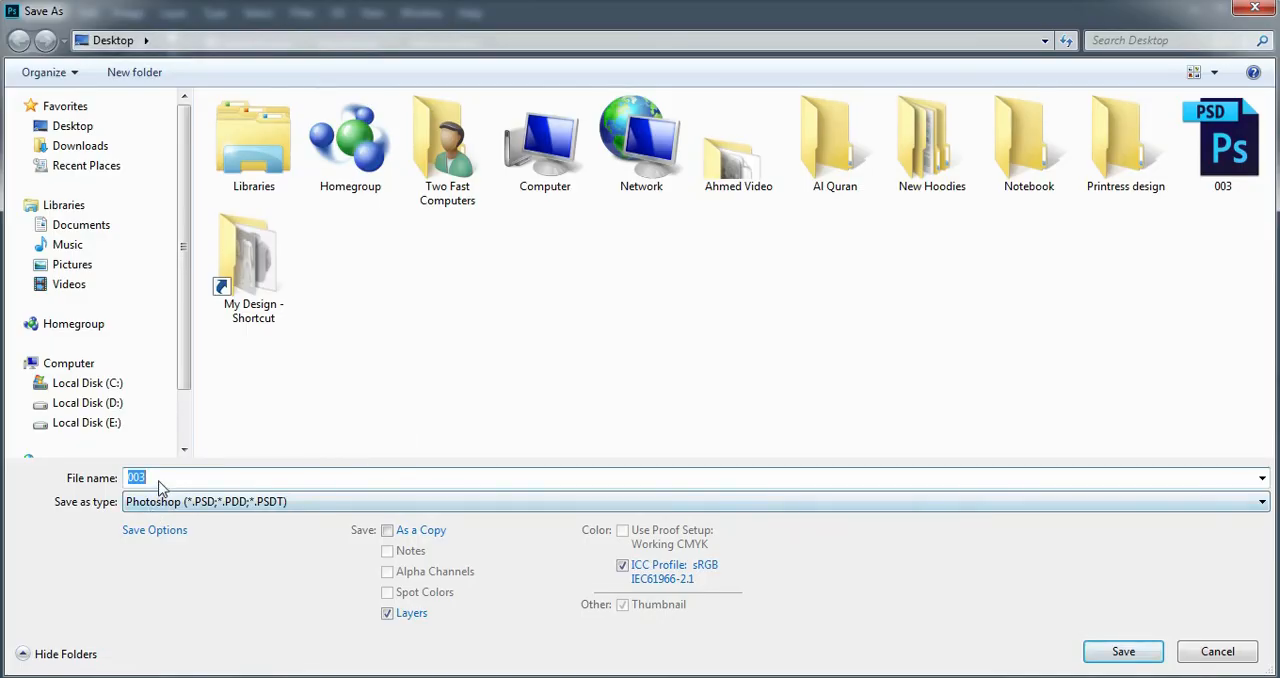
left_click(161, 479)
double_click(161, 479)
type("004")
left_click(1124, 652)
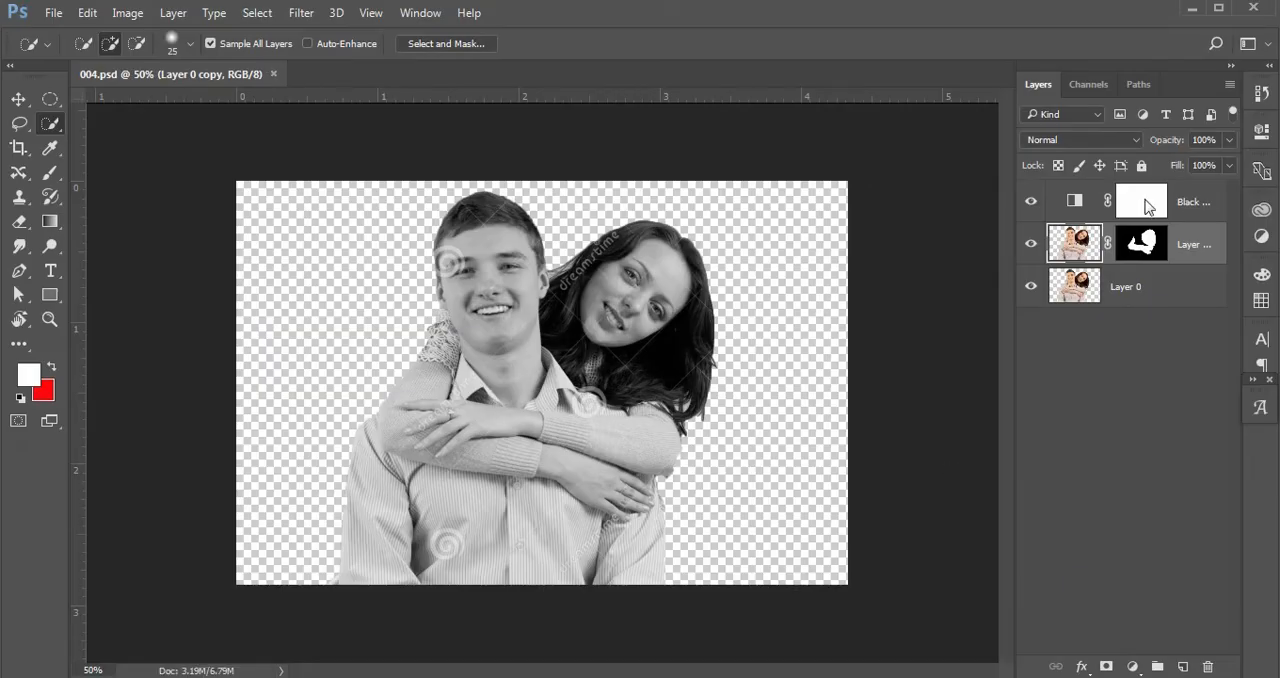
Delete the Black & White adjustment layer and select Layer 0.
left_click(1175, 341)
left_click(1170, 247)
left_click_drag(1185, 205, 1207, 666)
left_click(1138, 358)
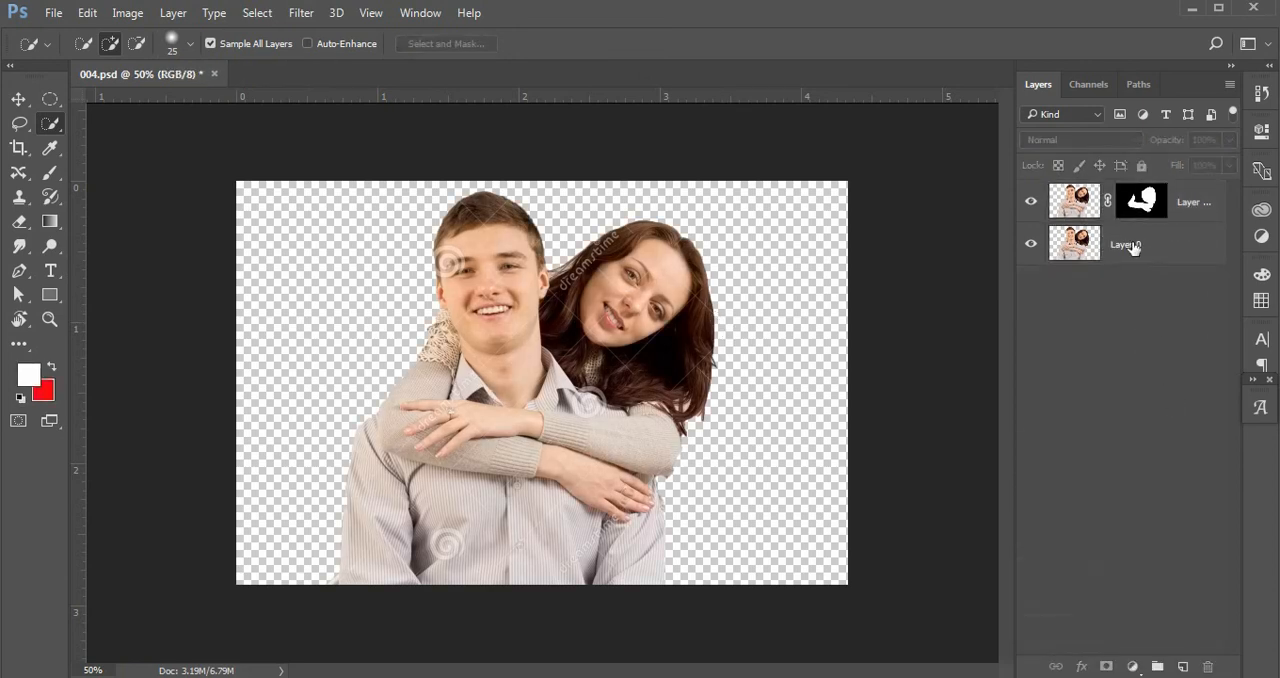
left_click(1130, 248)
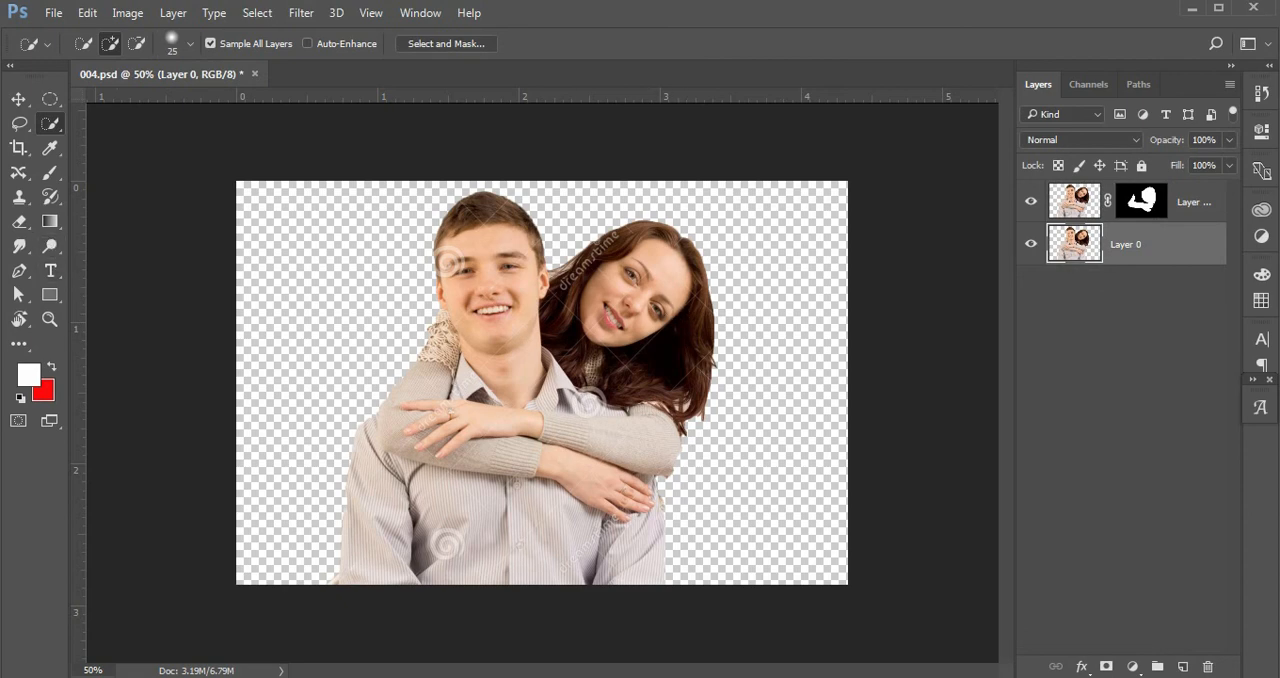
Open the old page image file.
key("ctrl+o")
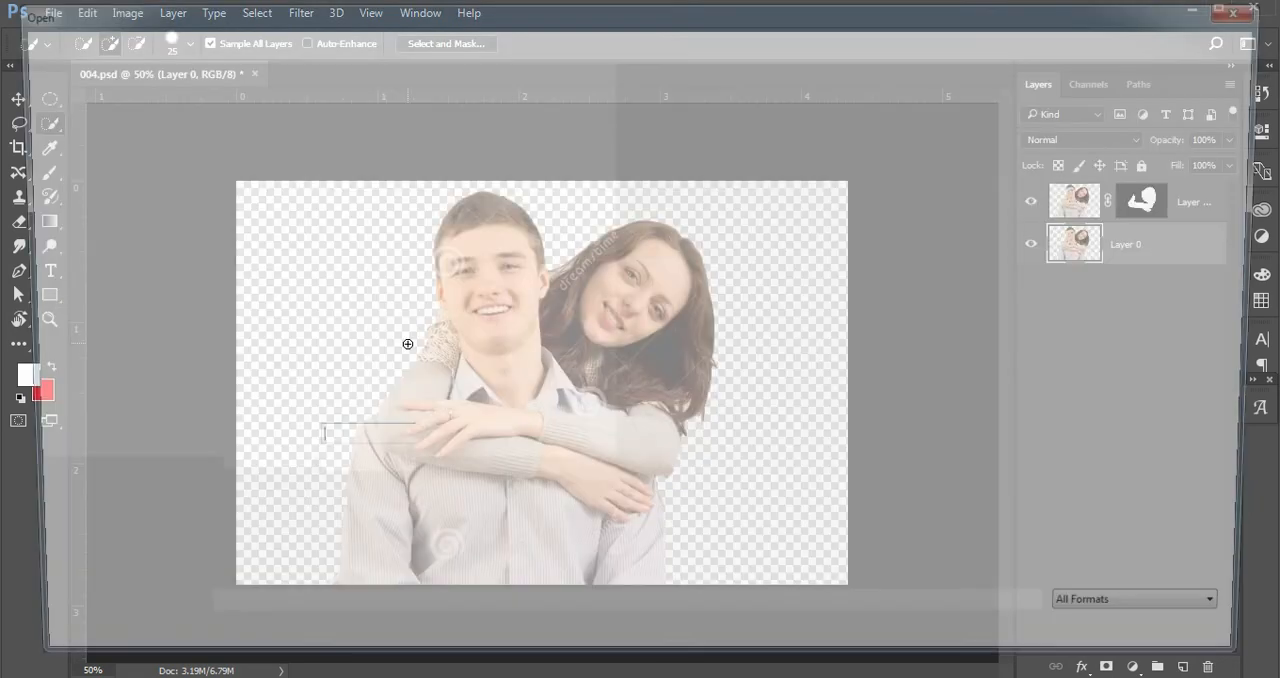
left_click(340, 404)
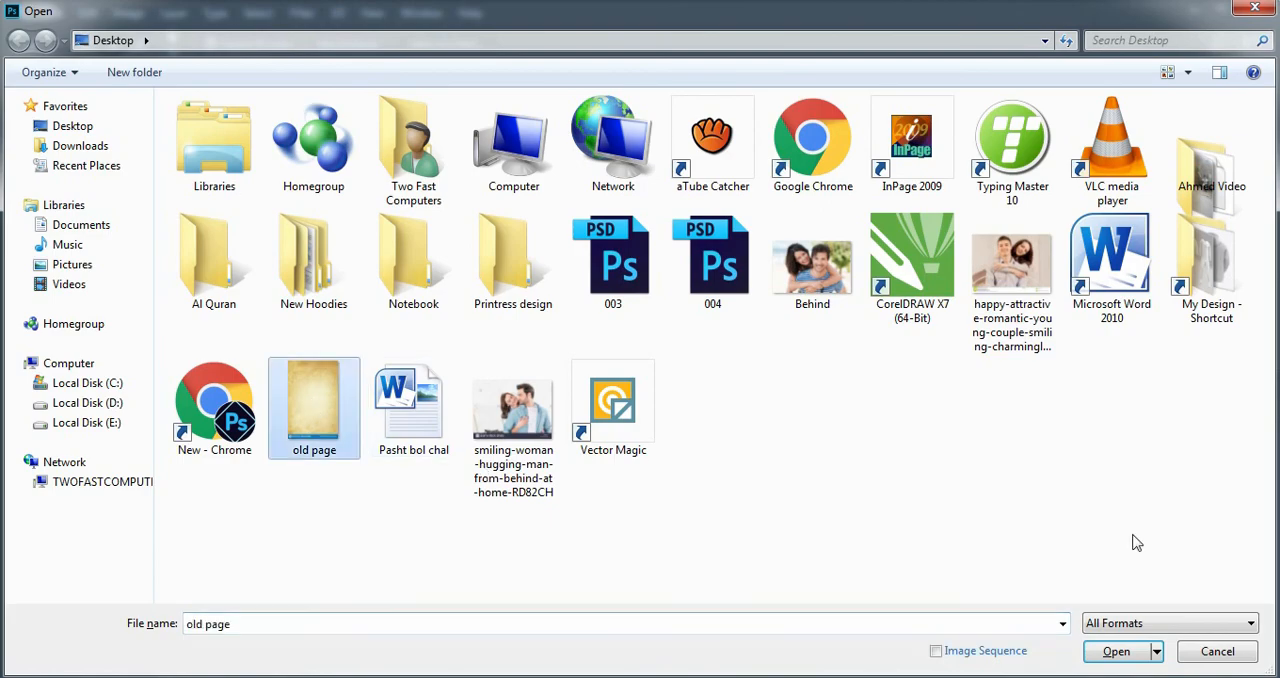
left_click(1118, 654)
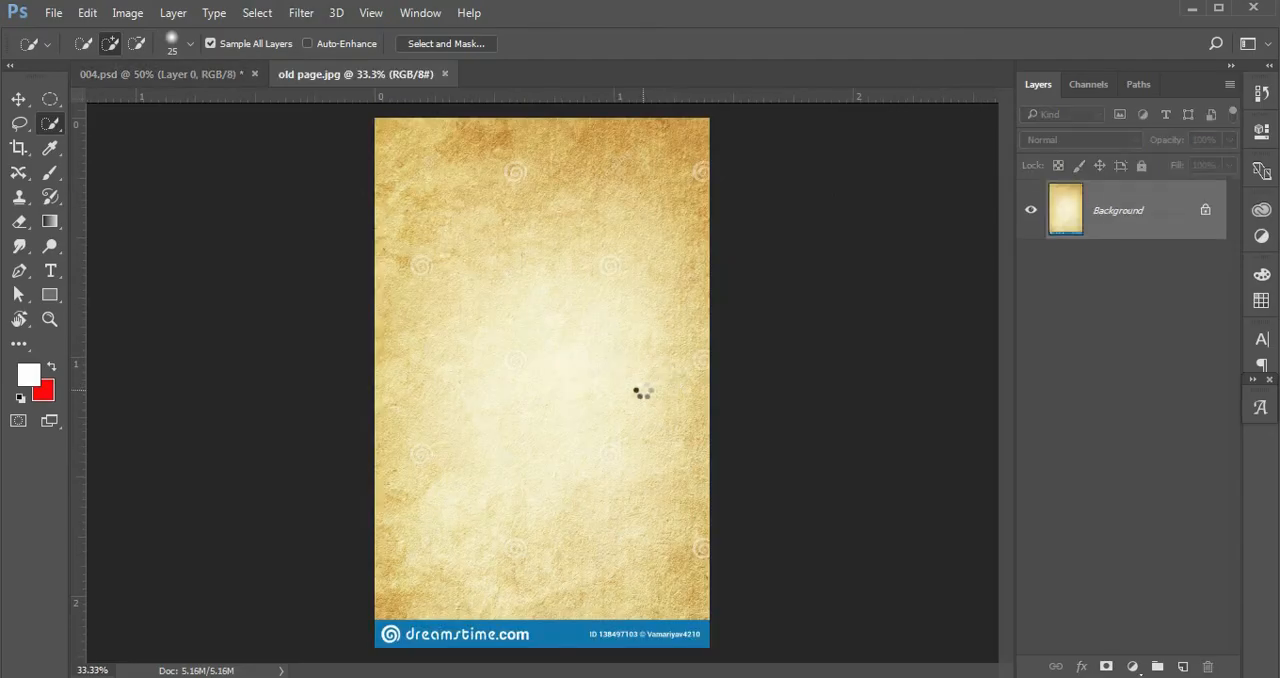
Crop the dreamstime banner off the bottom of the old page image.
key("c")
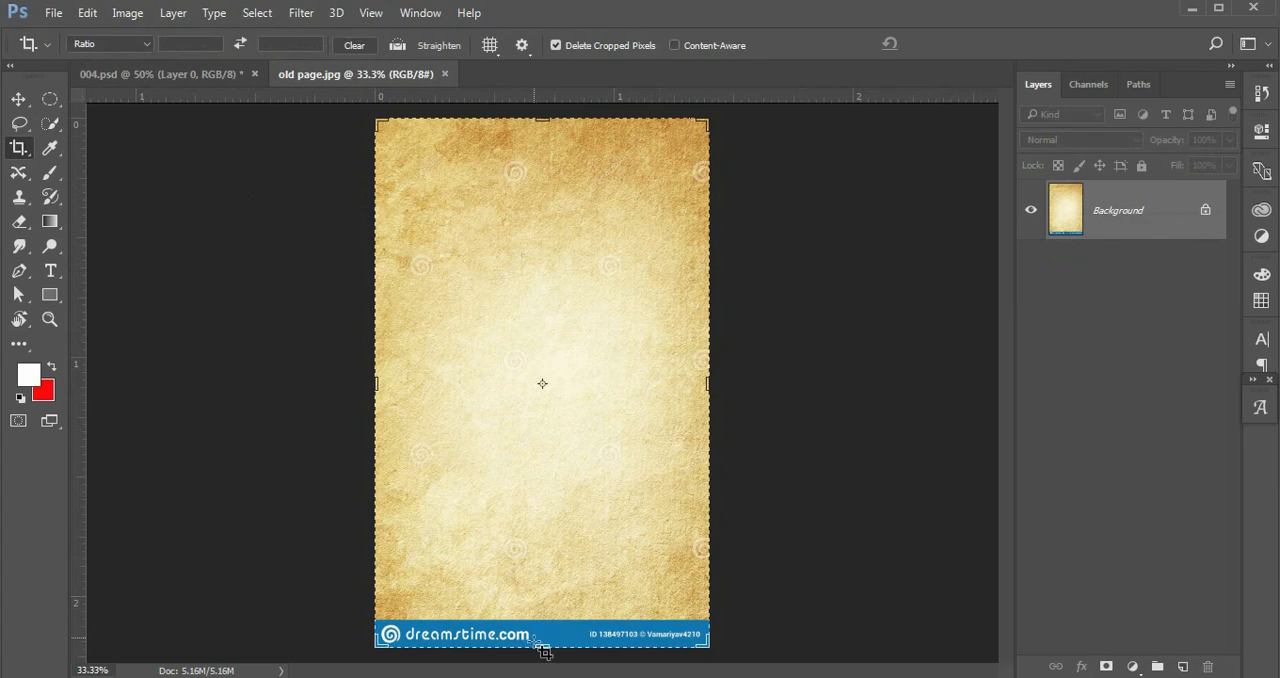
left_click_drag(543, 651, 542, 628)
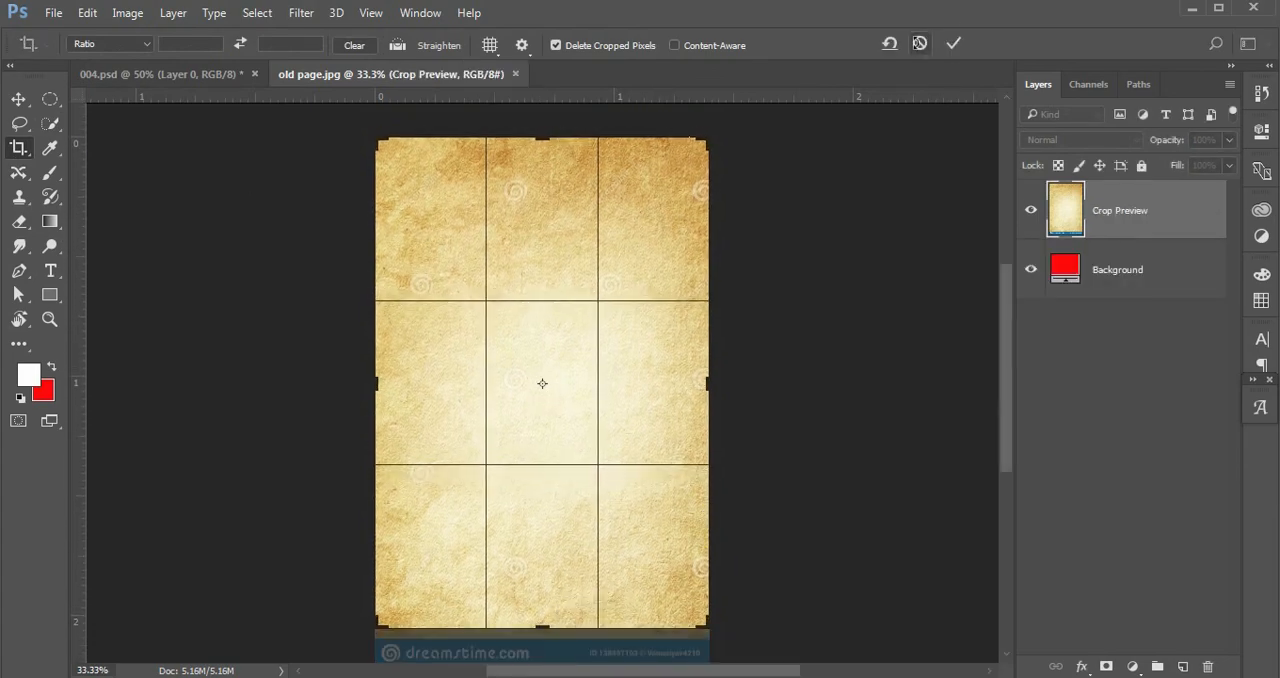
left_click(954, 43)
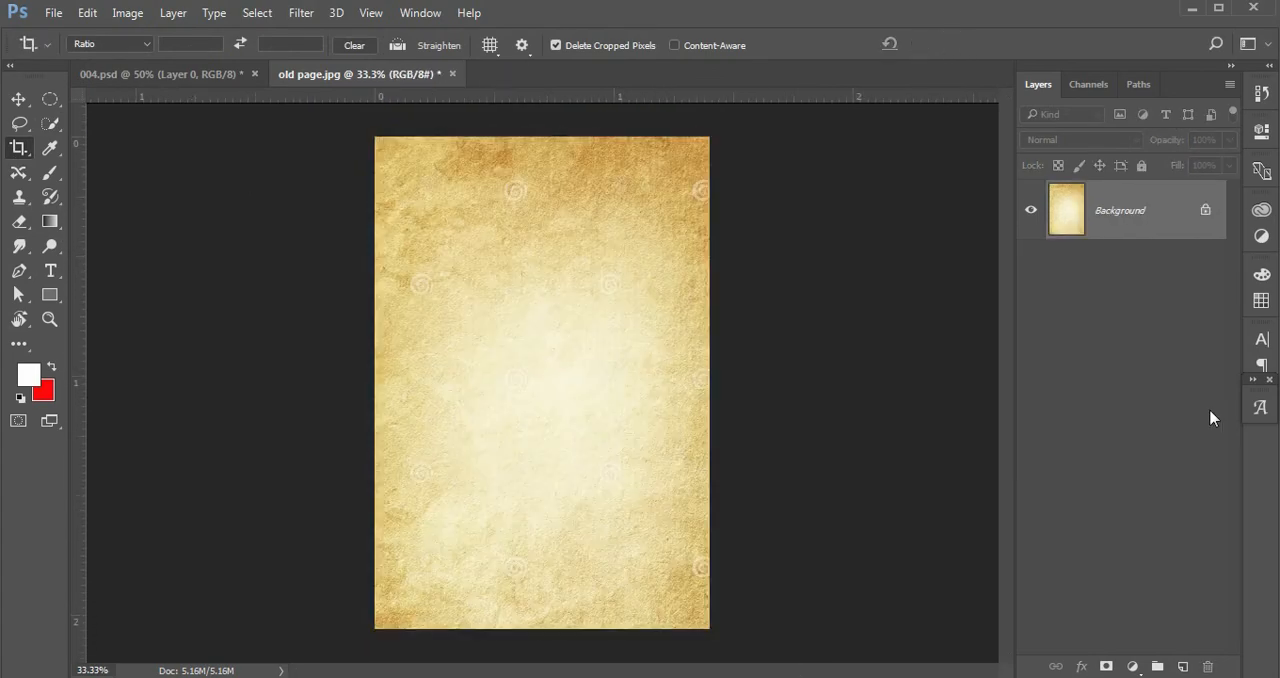
Convert the old page's locked Background into a regular layer.
double_click(1143, 212)
left_click(807, 220)
left_click(1022, 322)
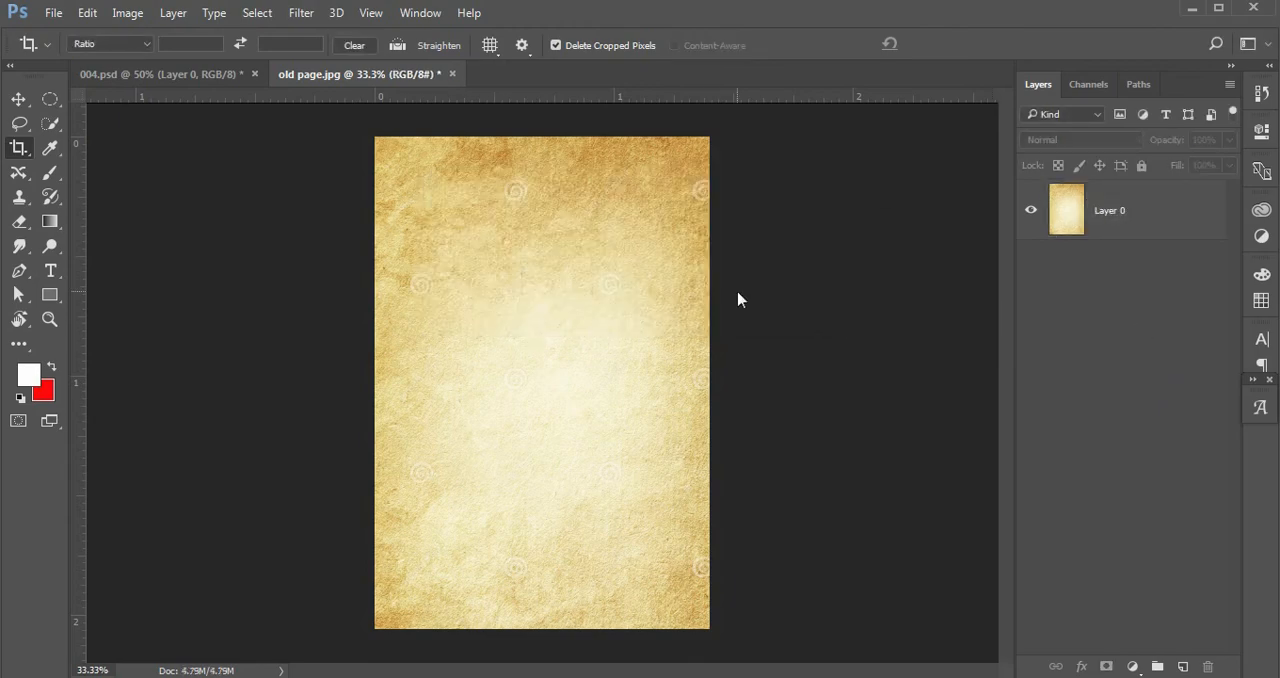
Move the old page layer into the 004 document.
key("v")
left_click_drag(577, 335, 417, 483)
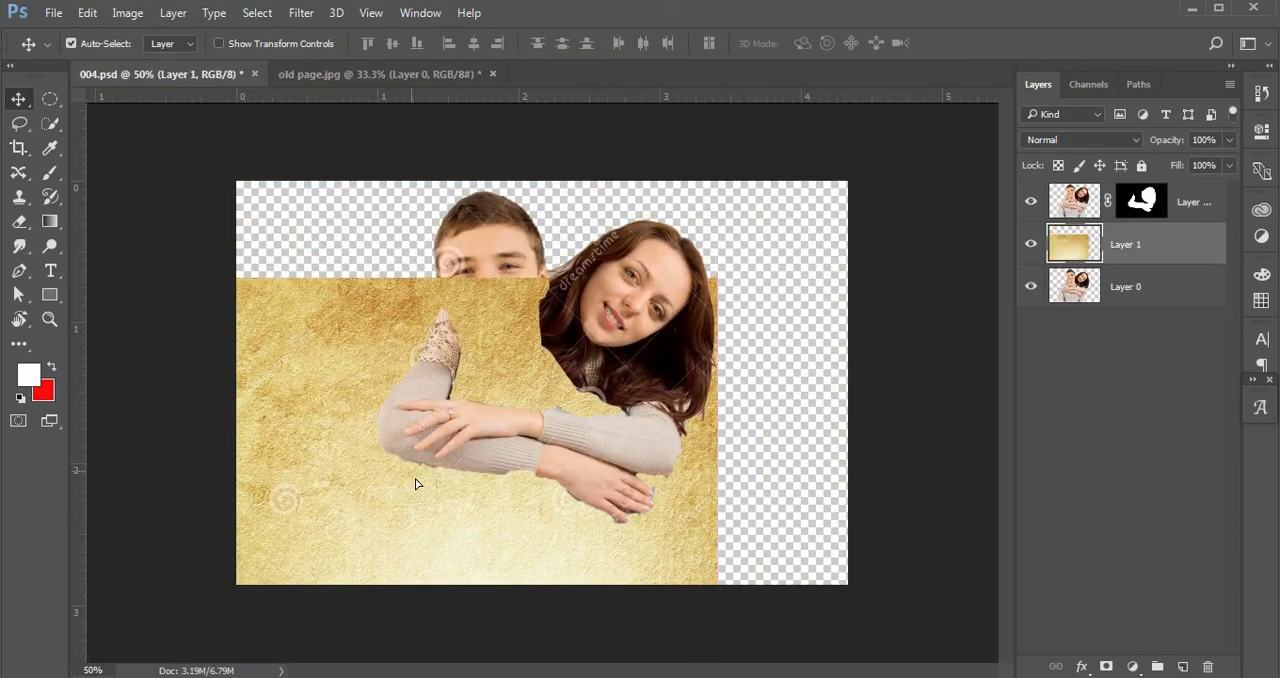
Free Transform the paper layer, rotating it -90° and scaling it to about 35% in the upper left corner.
key("ctrl")
key("ctrl+t")
left_click_drag(718, 277, 580, 478)
left_click_drag(520, 532, 339, 246)
left_click_drag(466, 591, 519, 308)
left_click_drag(404, 378, 399, 281)
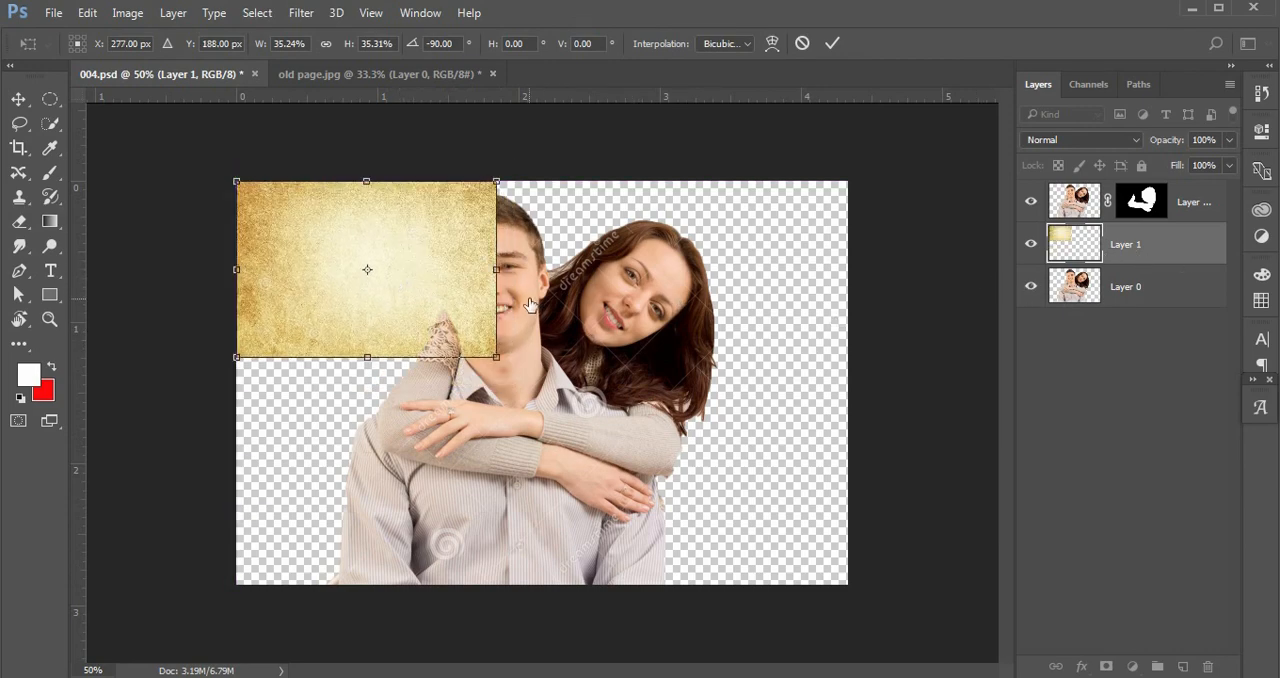
left_click(831, 44)
Hide Layer 0 and enlarge the paper layer with Free Transform to cover the whole canvas.
left_click(1031, 286)
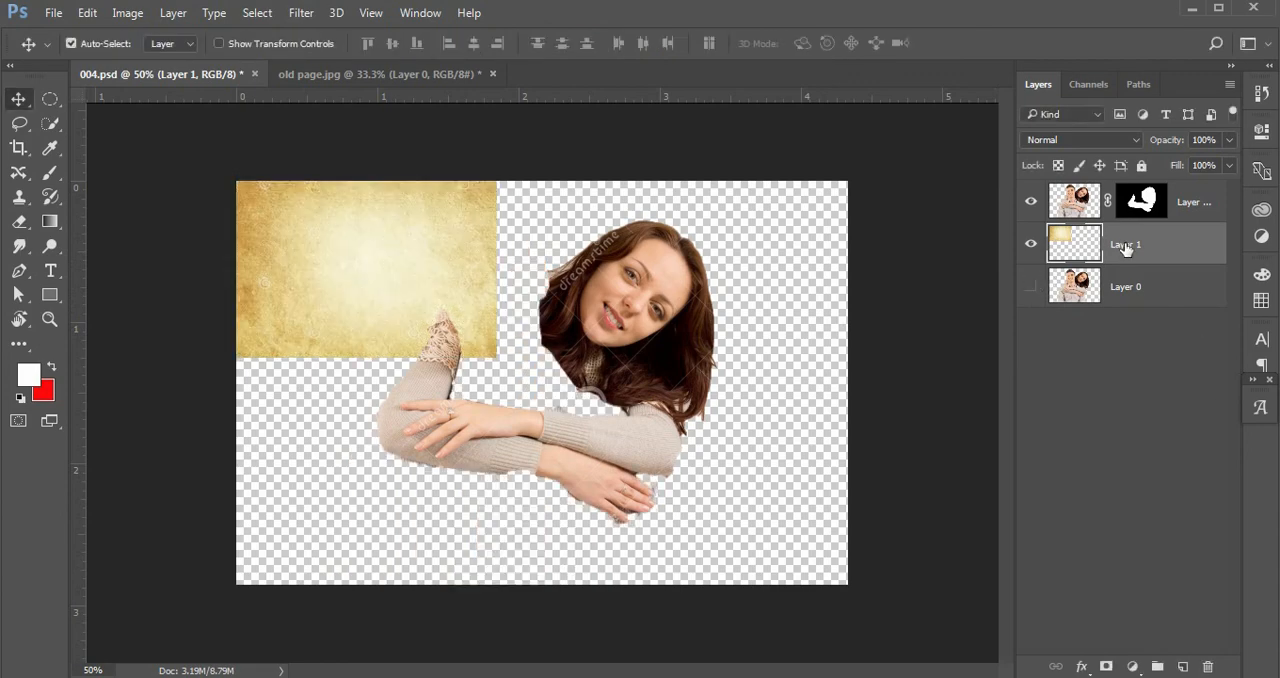
key("ctrl+t")
left_click_drag(497, 357, 862, 596)
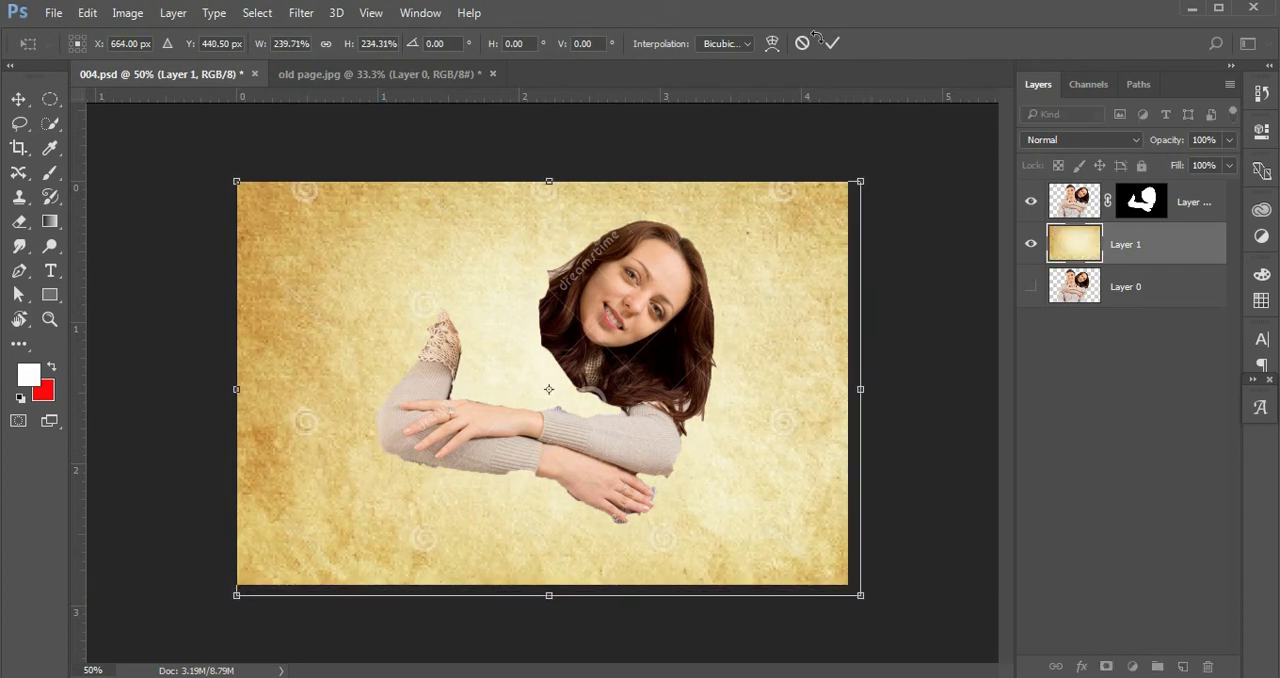
left_click(831, 42)
Show Layer 0 again, move the paper layer below Layer 0, and select Layer 0.
left_click(1076, 378)
left_click(1030, 287)
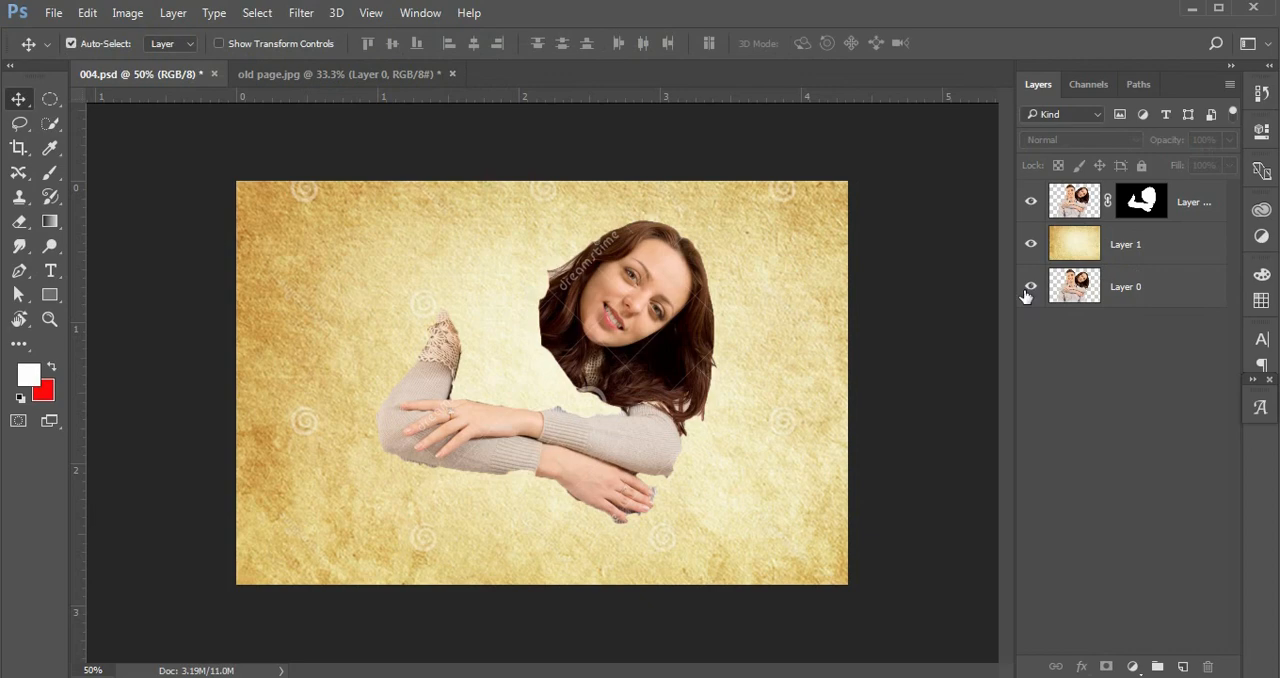
left_click(1032, 245)
left_click(1033, 246)
left_click_drag(1120, 248, 1128, 305)
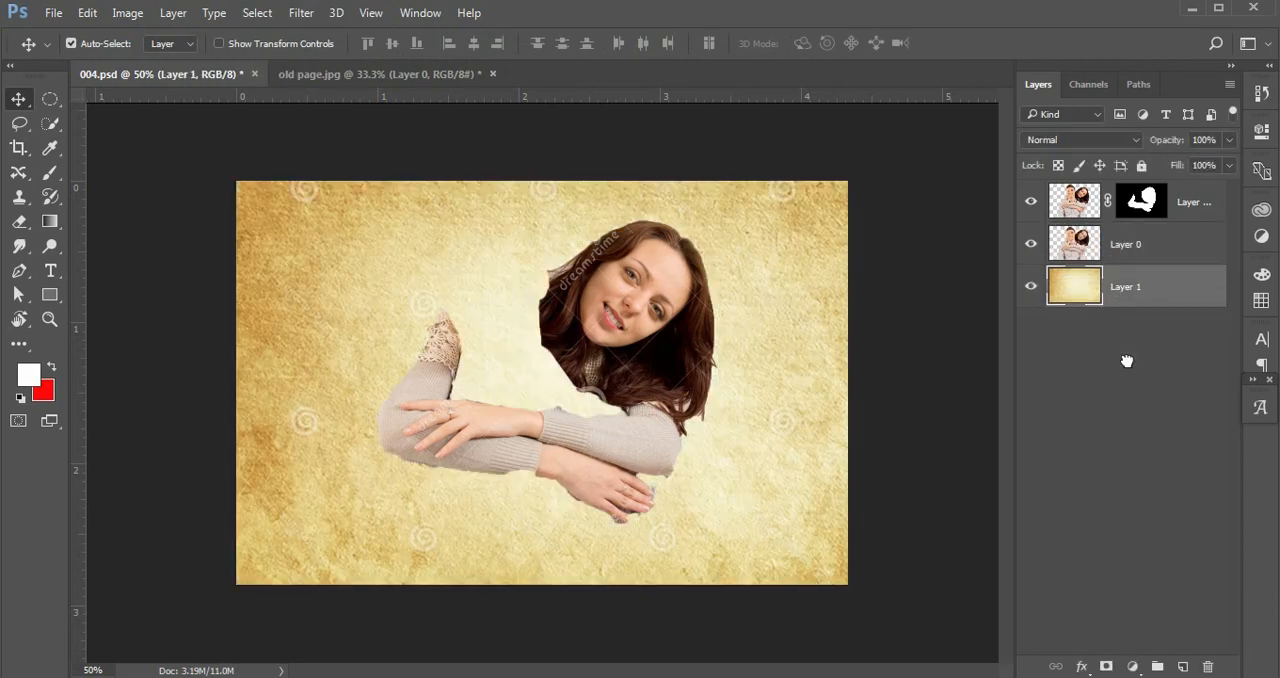
left_click(1097, 403)
left_click(1135, 241)
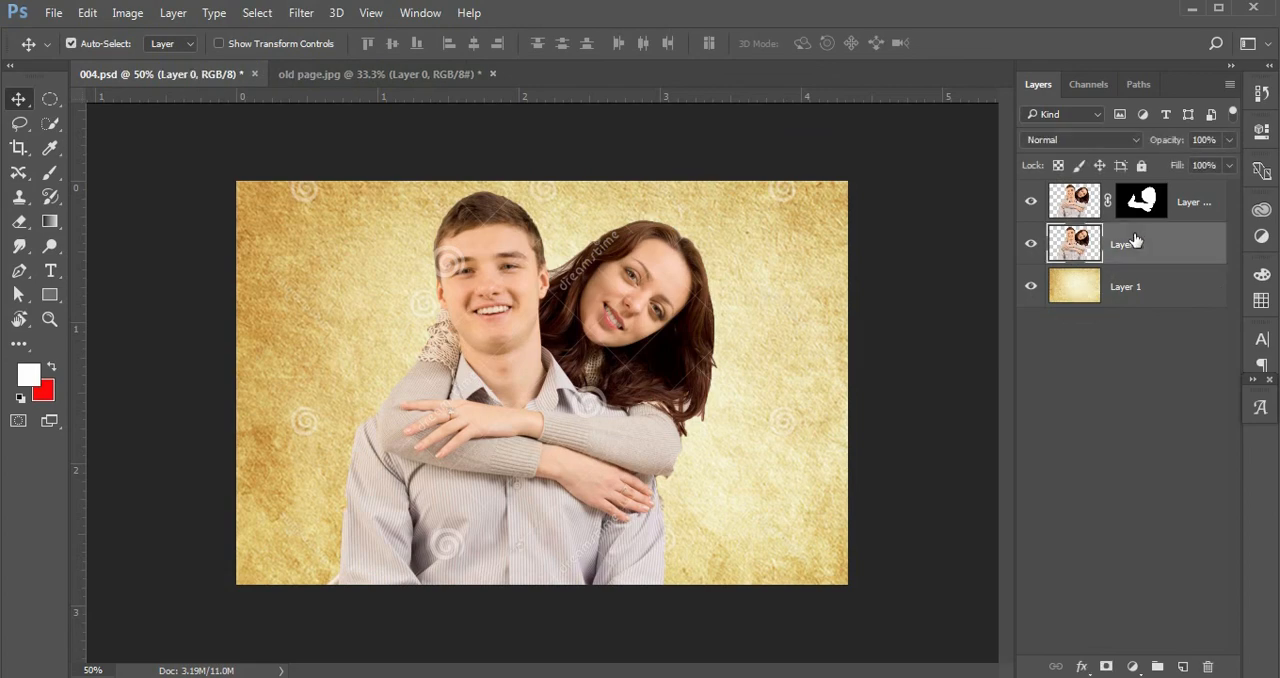
Draw a paragraph text box spanning most of the canvas with the Type tool.
left_click(50, 271)
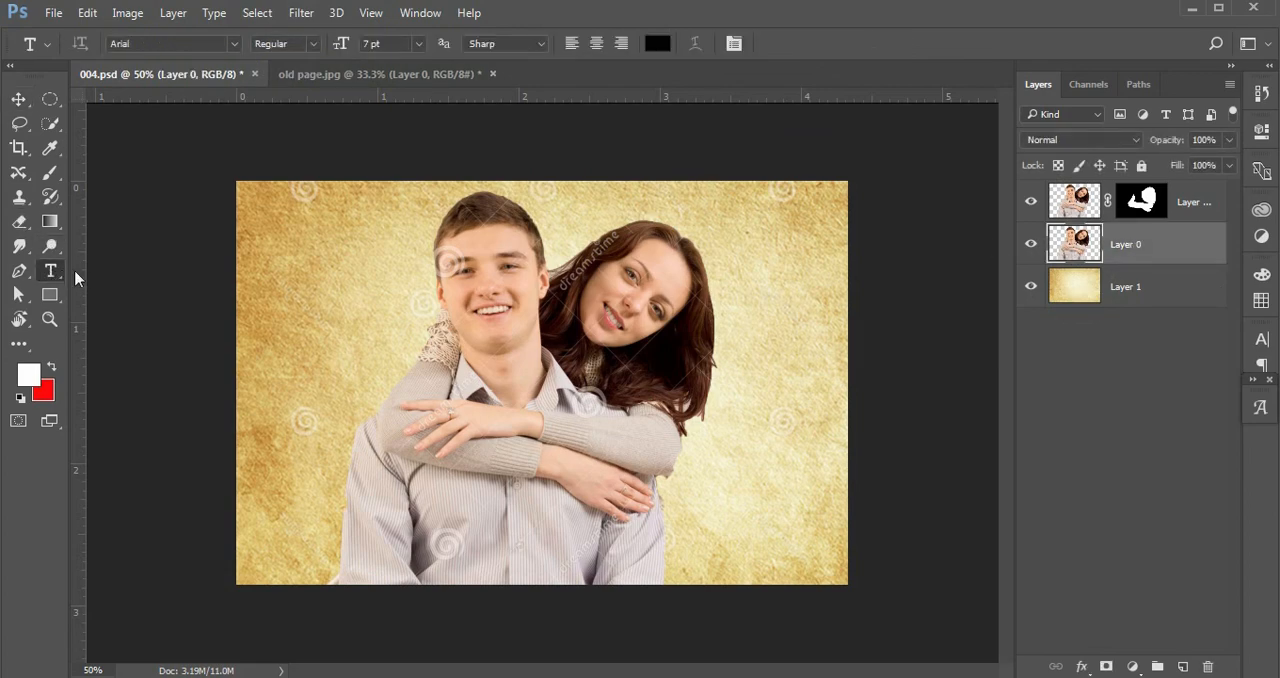
left_click_drag(294, 182, 776, 577)
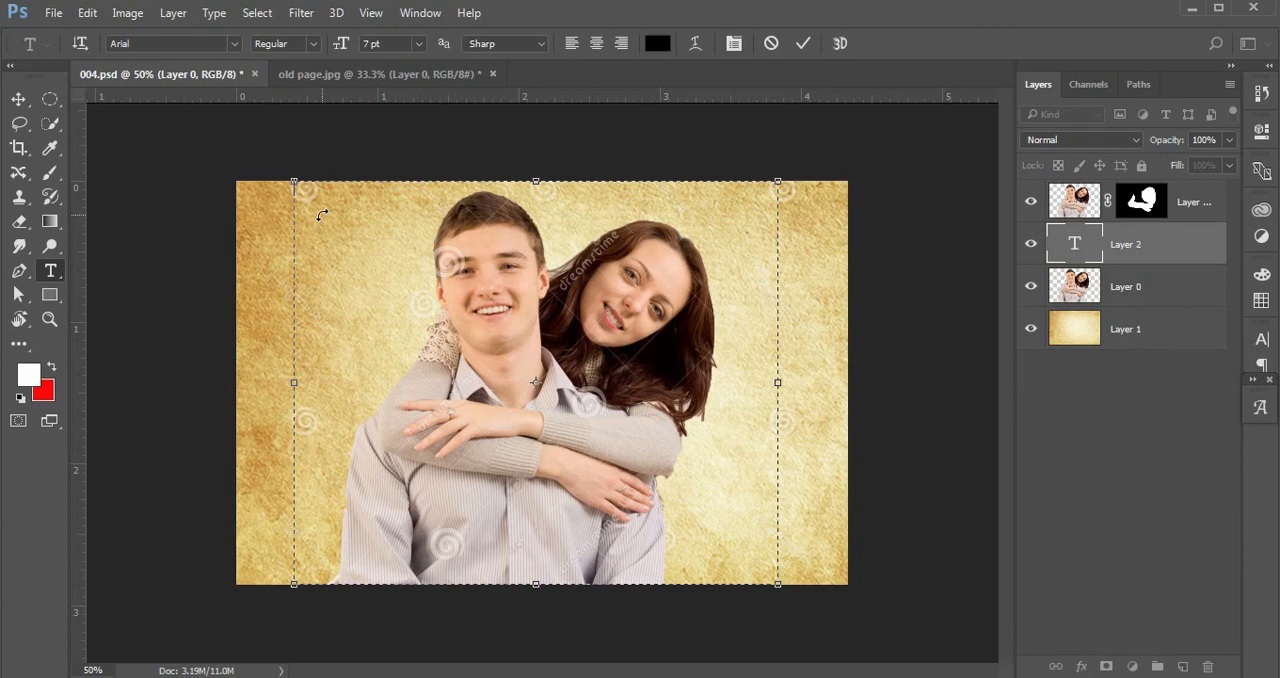
Fill the text box with Lorem Ipsum placeholder text.
left_click(214, 13)
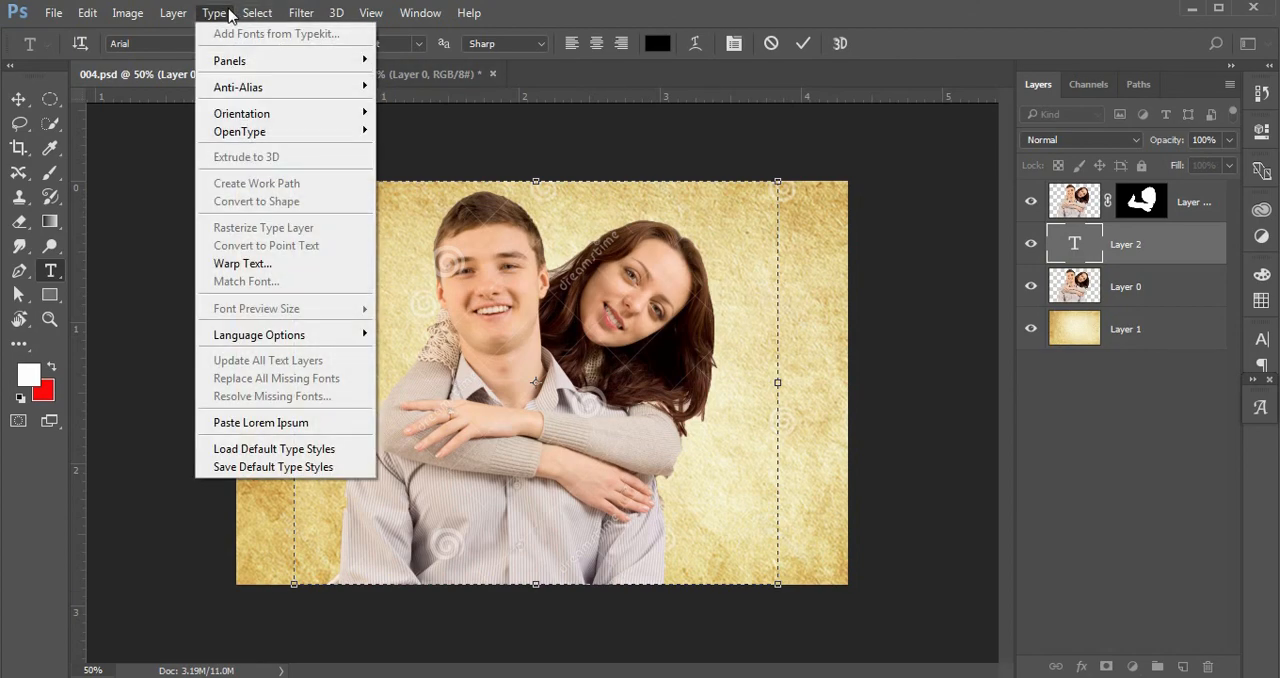
left_click(268, 422)
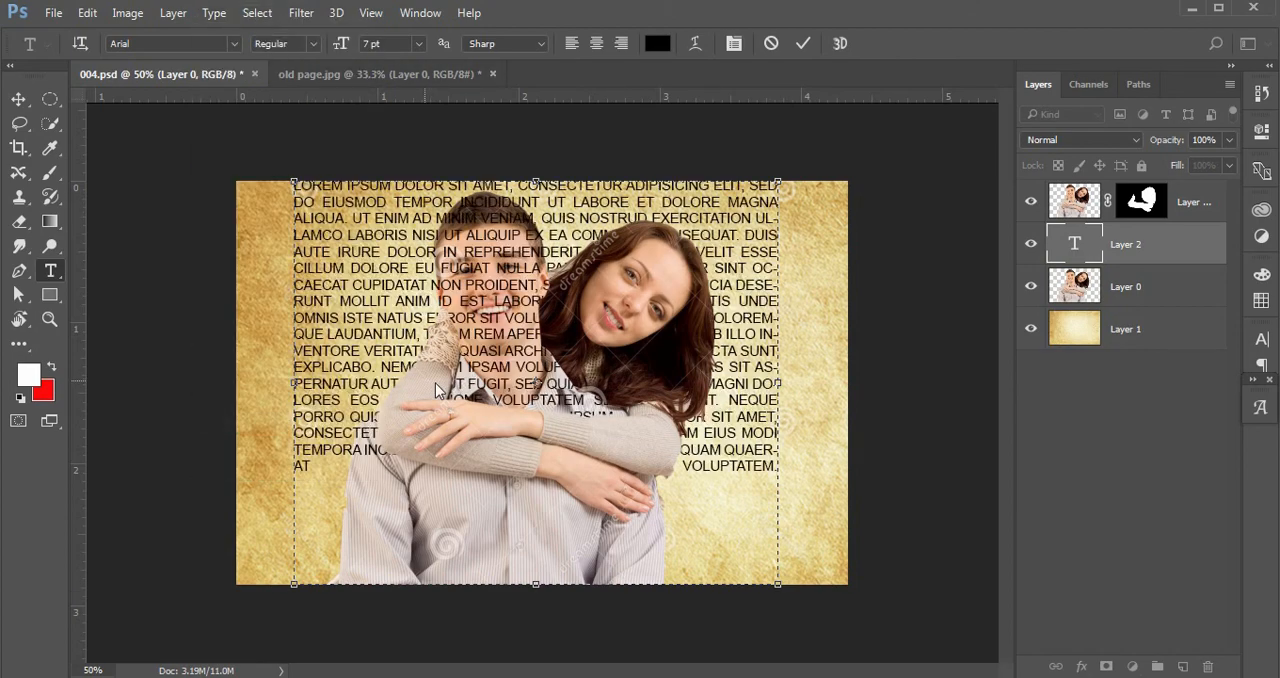
Select all the placeholder text and change its font to Pristina.
left_click_drag(323, 466, 272, 440)
left_click_drag(248, 171, 258, 164)
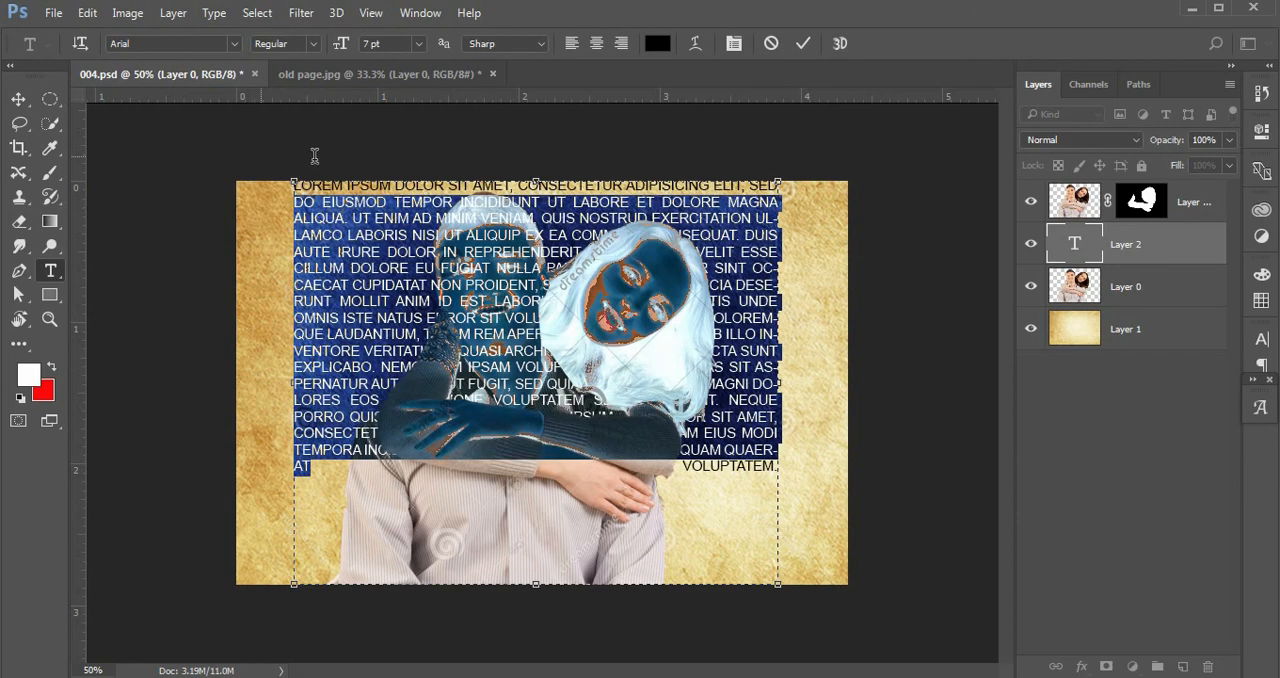
left_click_drag(314, 156, 297, 173)
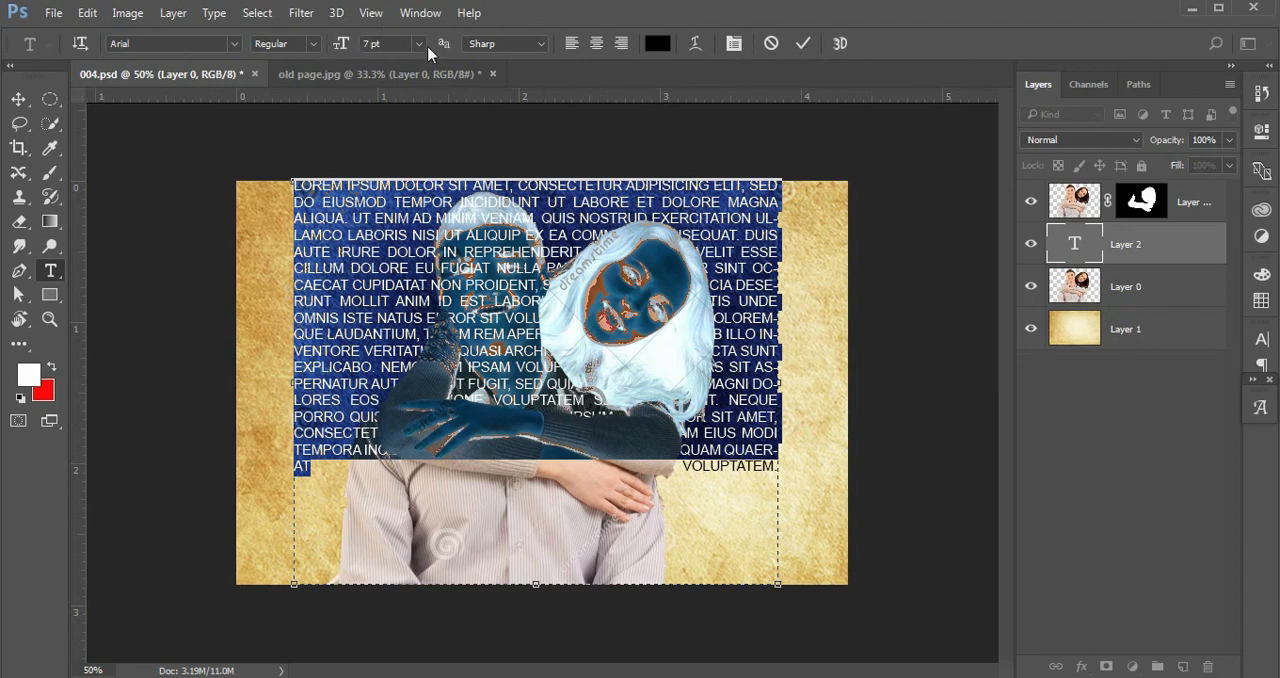
left_click(236, 46)
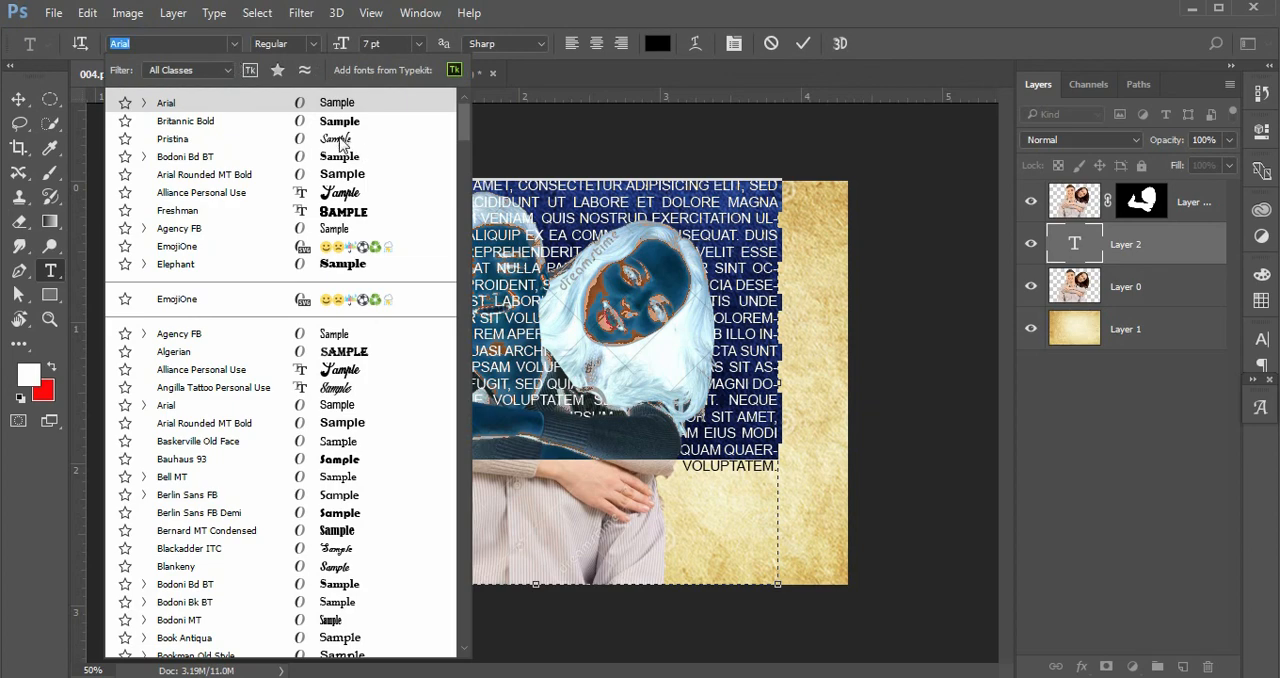
left_click(613, 377)
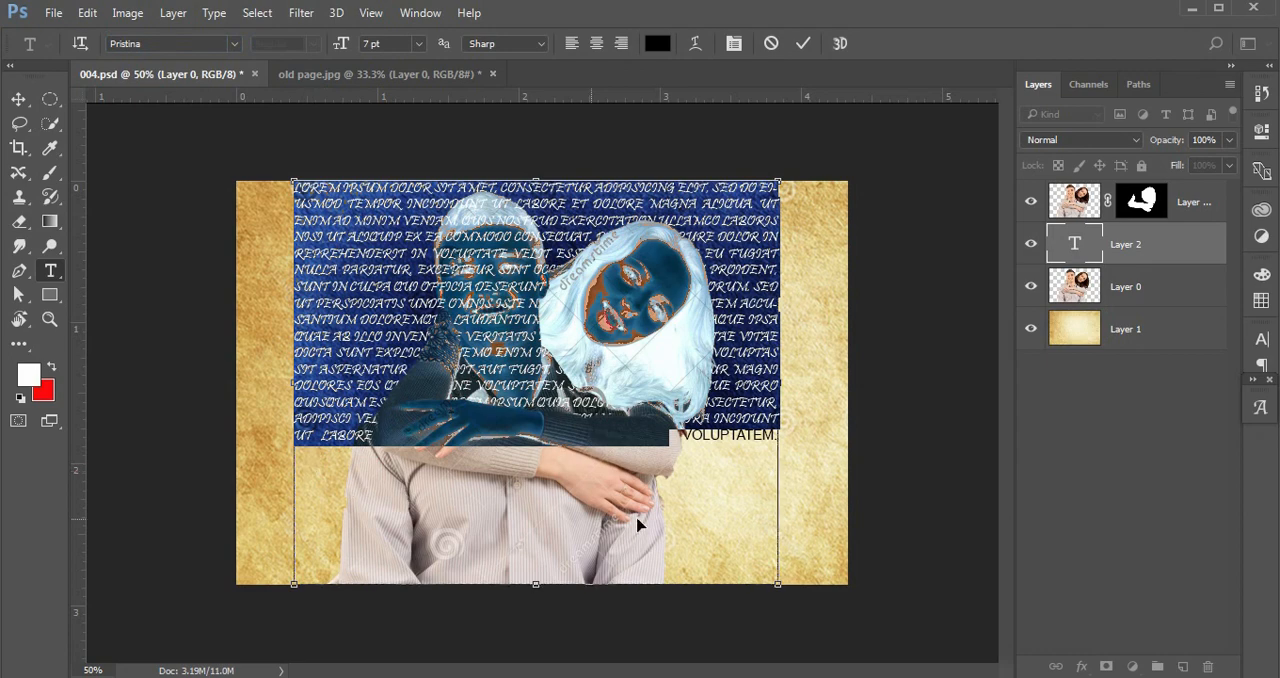
Paste more text at the end of the paragraph to fill the text box.
left_click(630, 437)
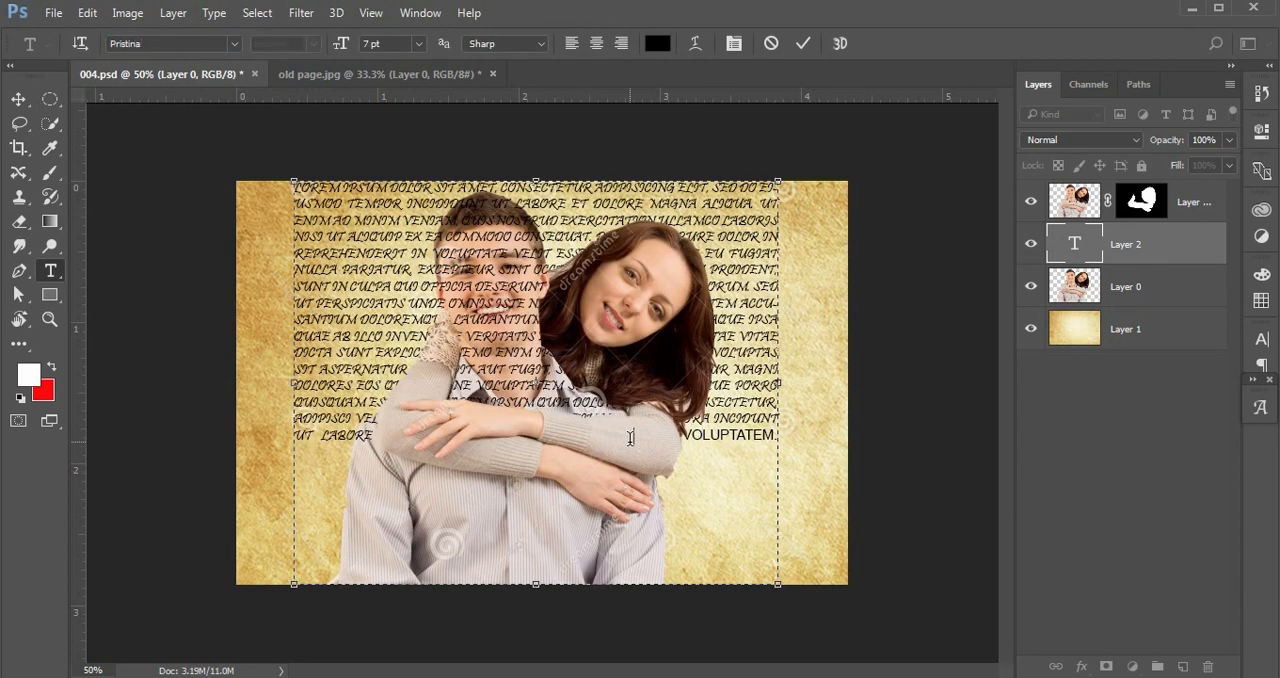
key("ctrl+v")
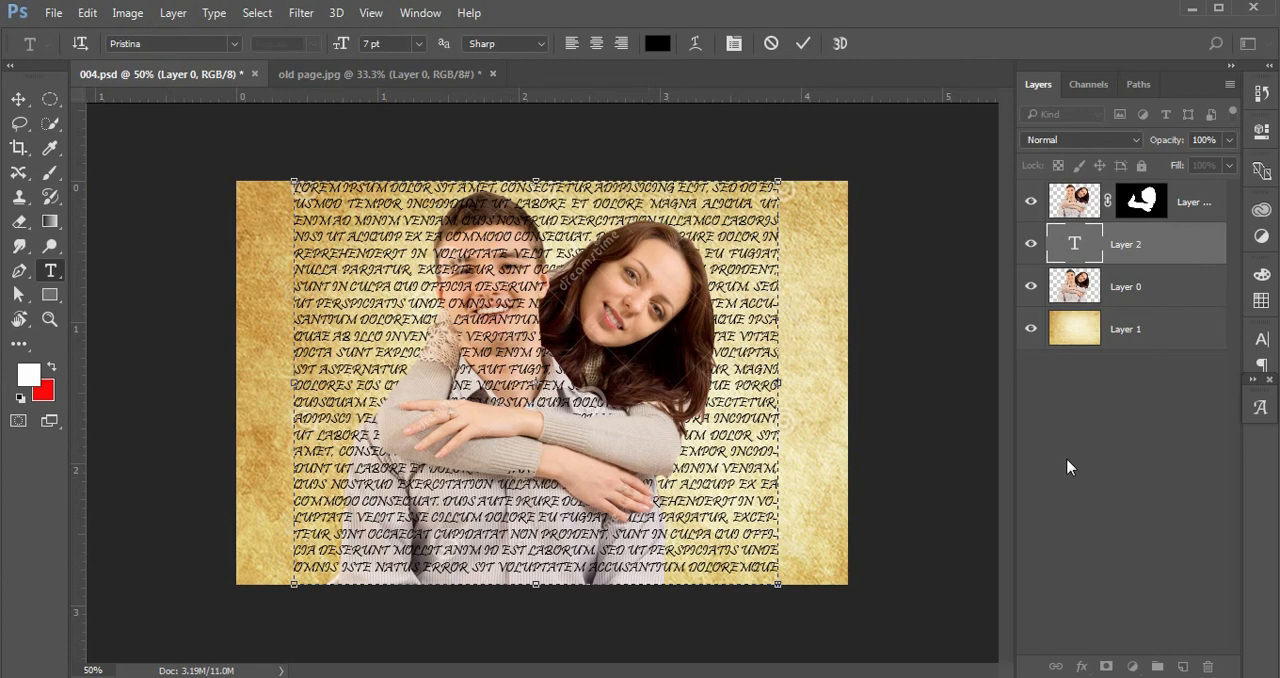
Commit the paragraph text and select its layer with the Move tool.
left_click(1085, 300)
left_click(1144, 261)
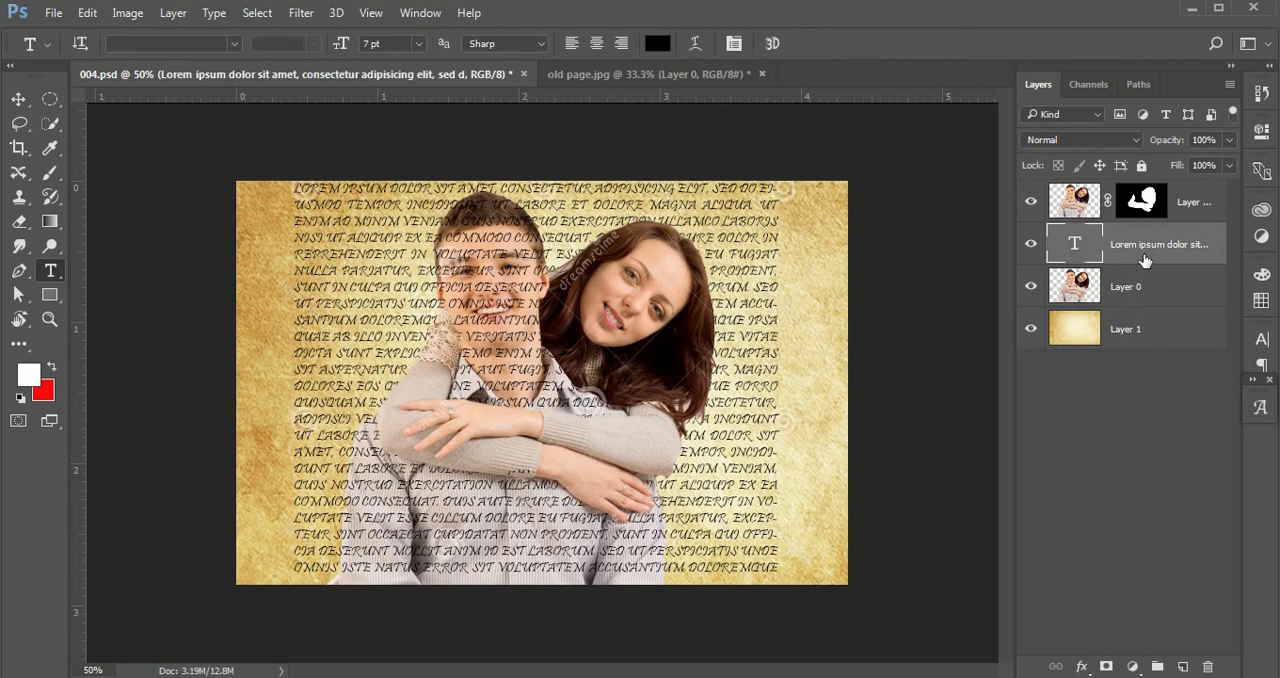
left_click(1140, 288)
left_click(1143, 255)
left_click(748, 566)
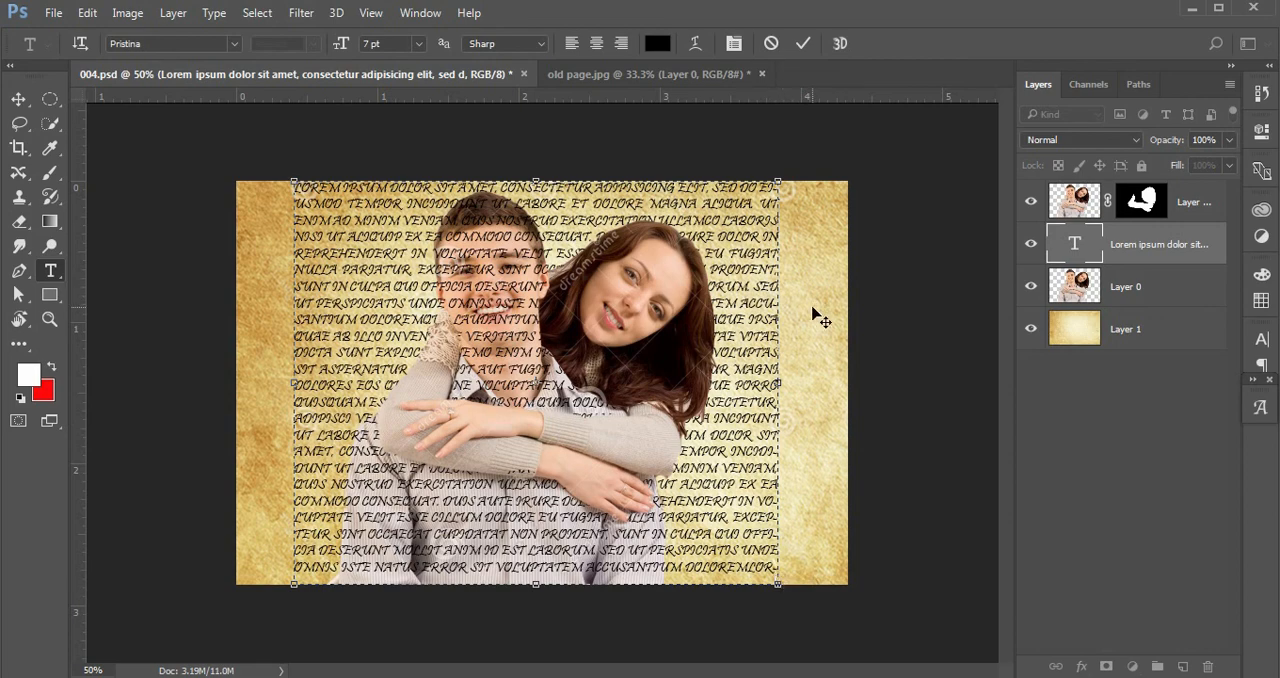
left_click(1135, 283)
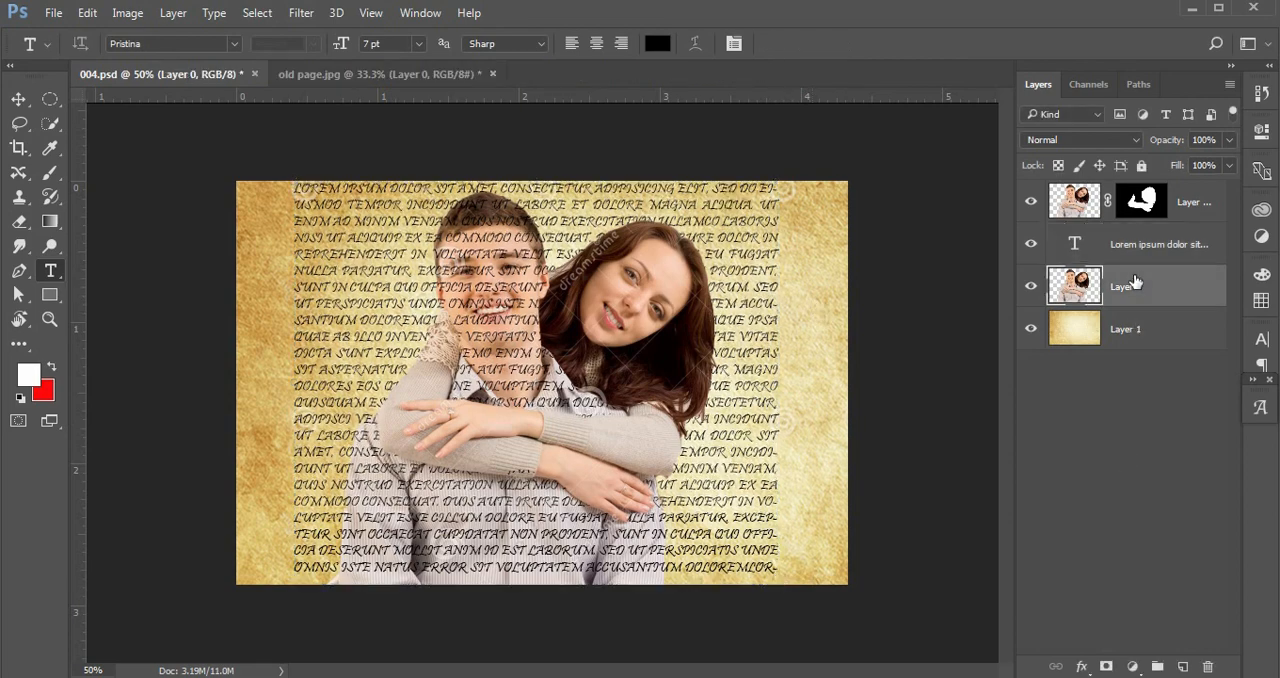
left_click(18, 99)
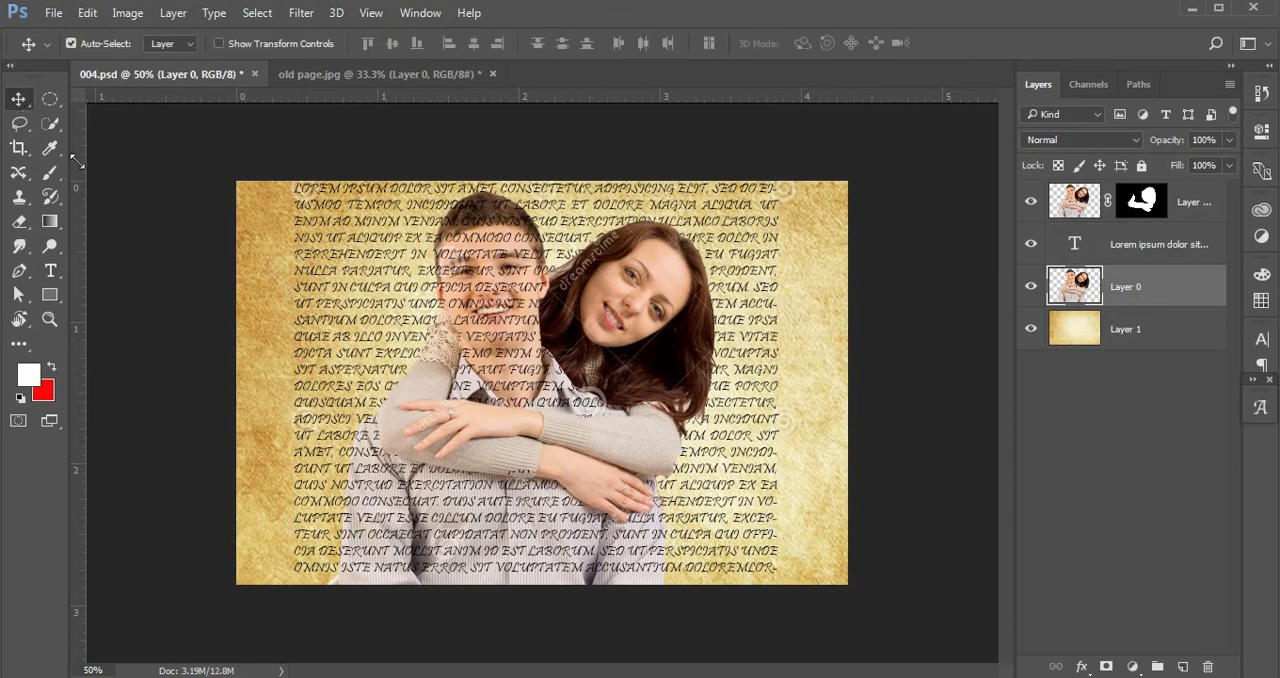
left_click(1073, 438)
left_click(1128, 250)
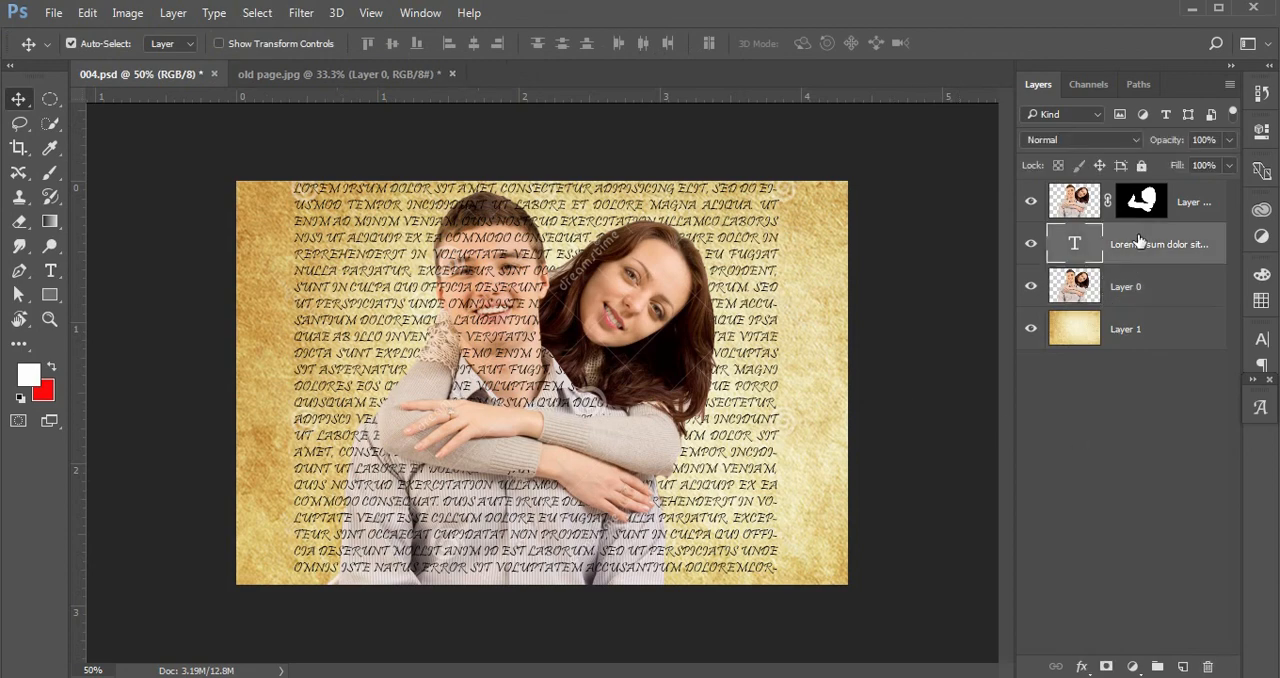
left_click(1141, 290)
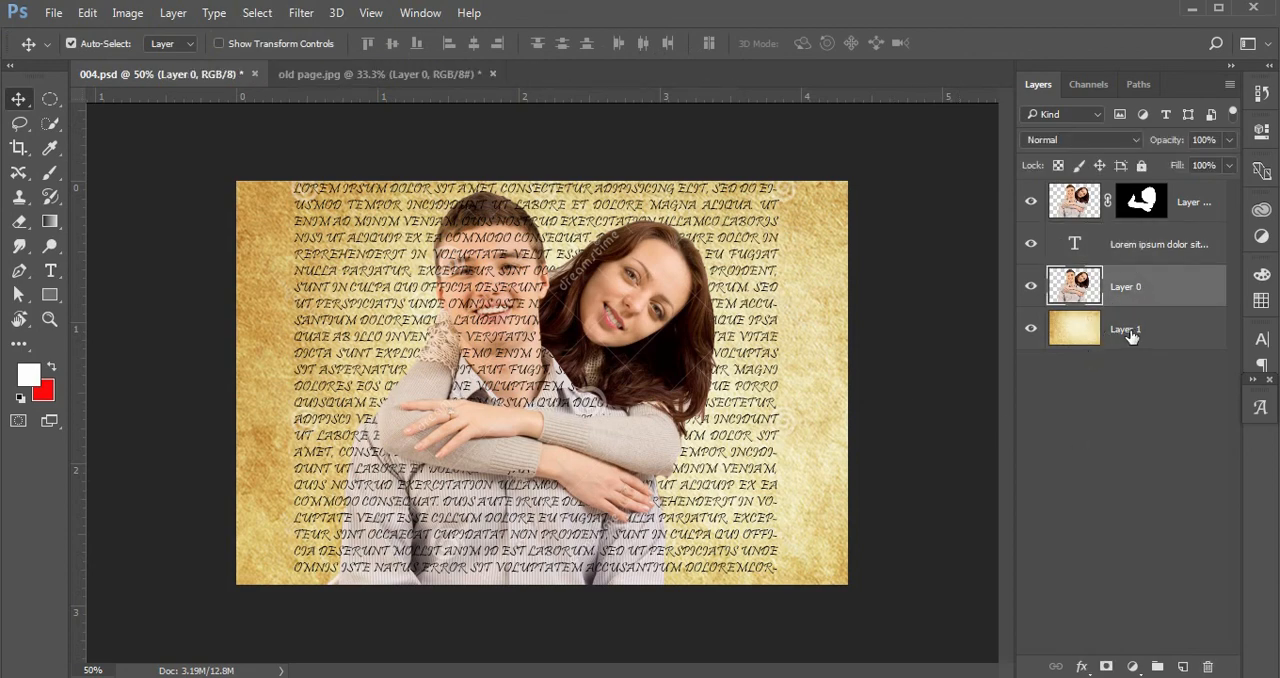
left_click(1131, 333)
left_click(1133, 287)
left_click(1136, 246)
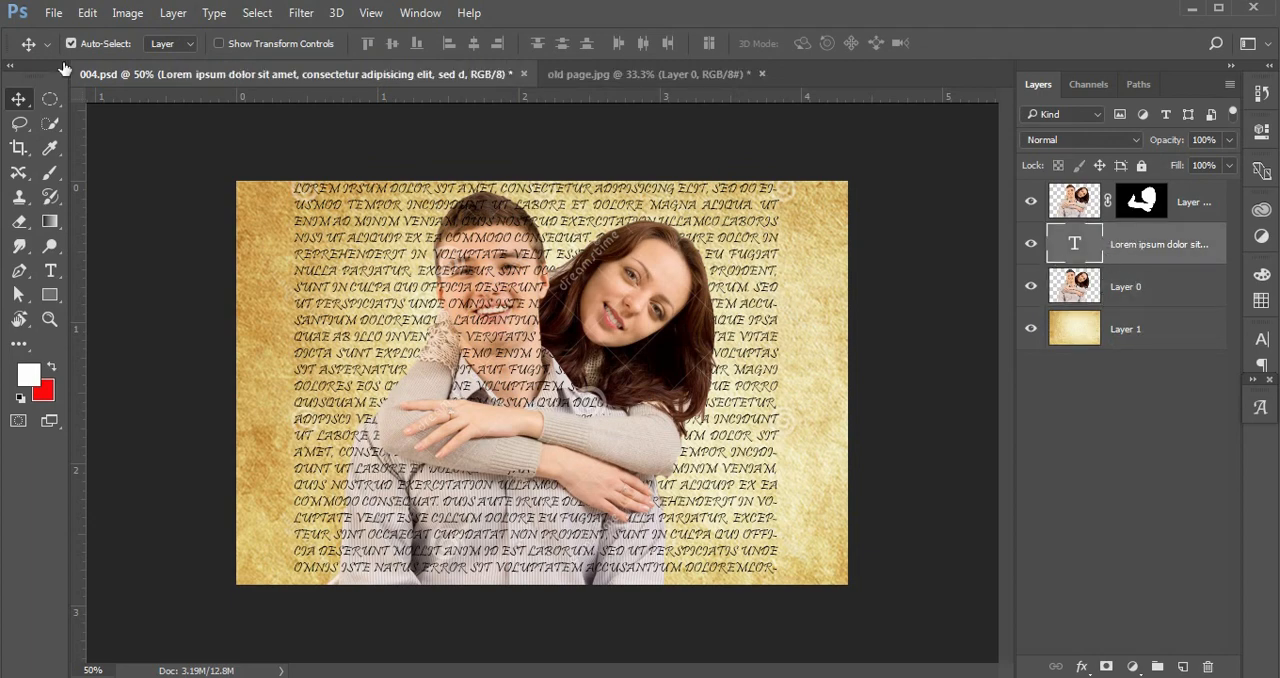
Apply a Displace filter to the text layer, converting it to a smart object and using 004.psd as the displacement map.
left_click(298, 13)
mouse_move(325, 259)
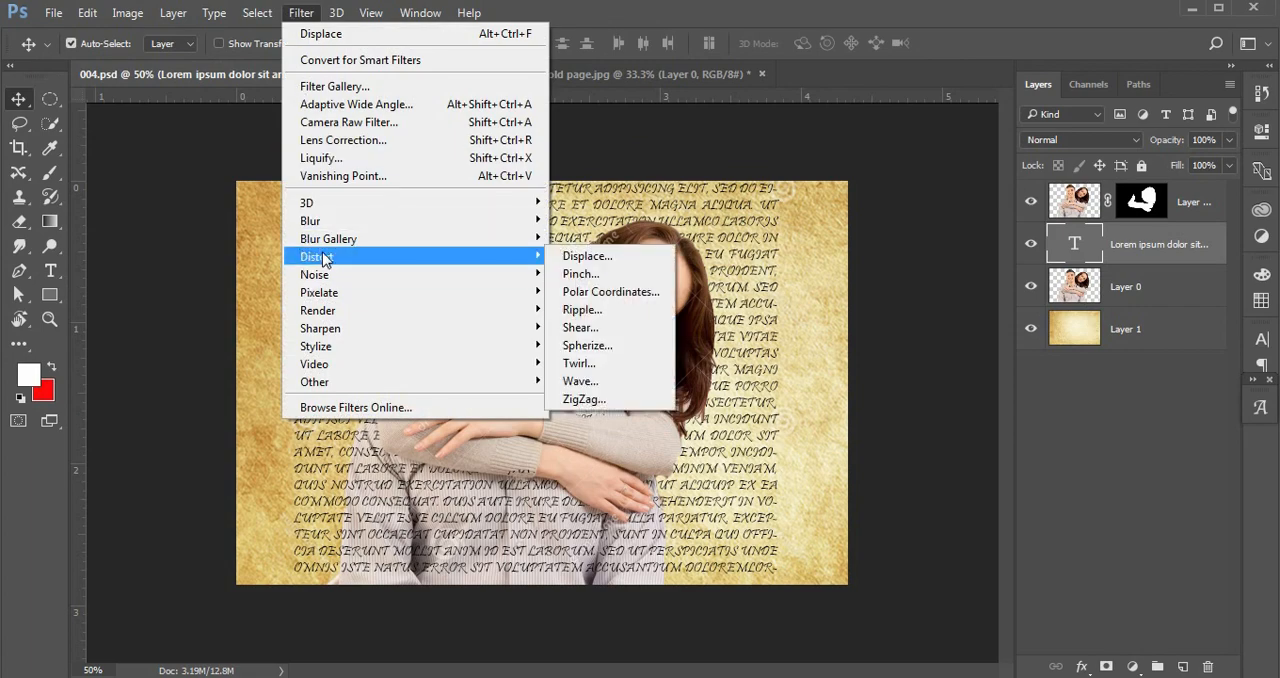
left_click(601, 262)
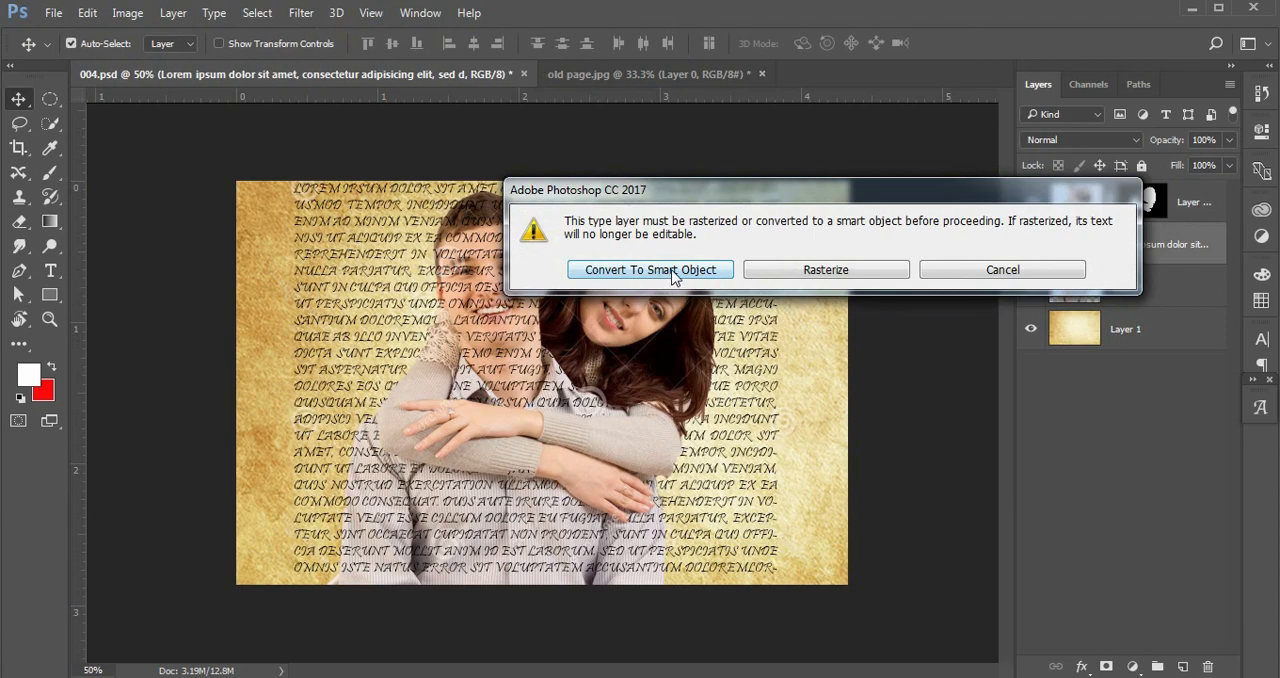
left_click(660, 270)
left_click(973, 212)
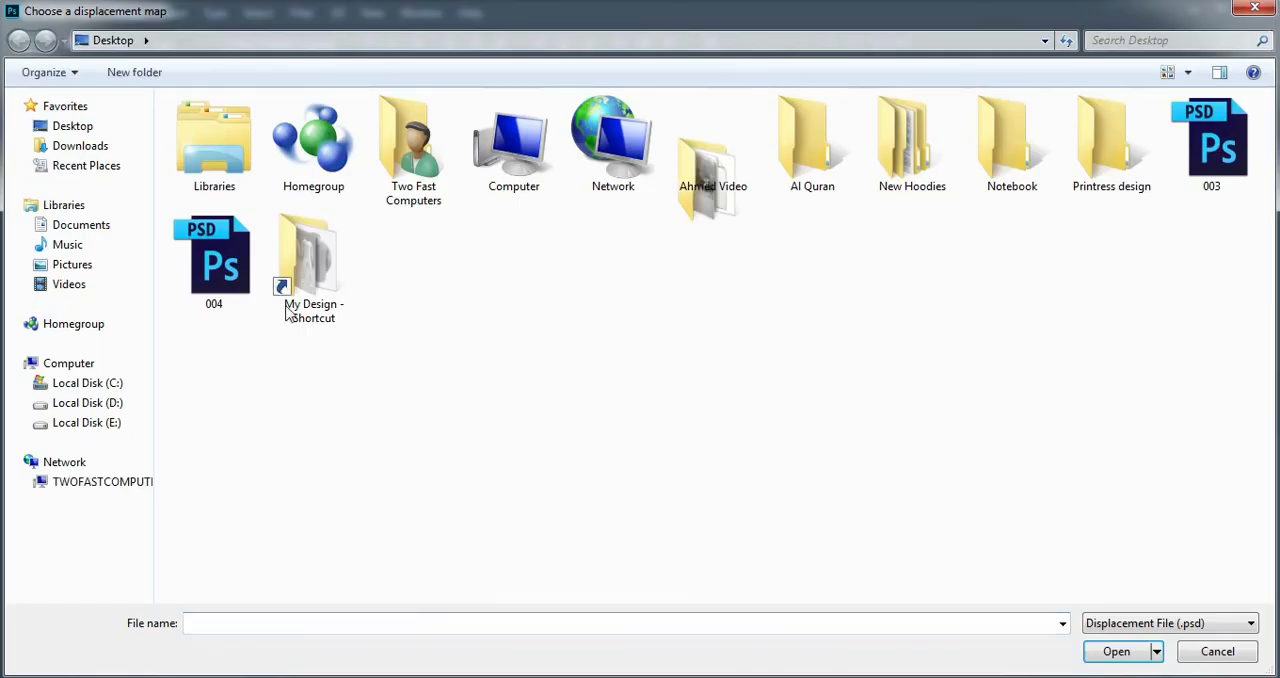
left_click(214, 262)
left_click(1104, 651)
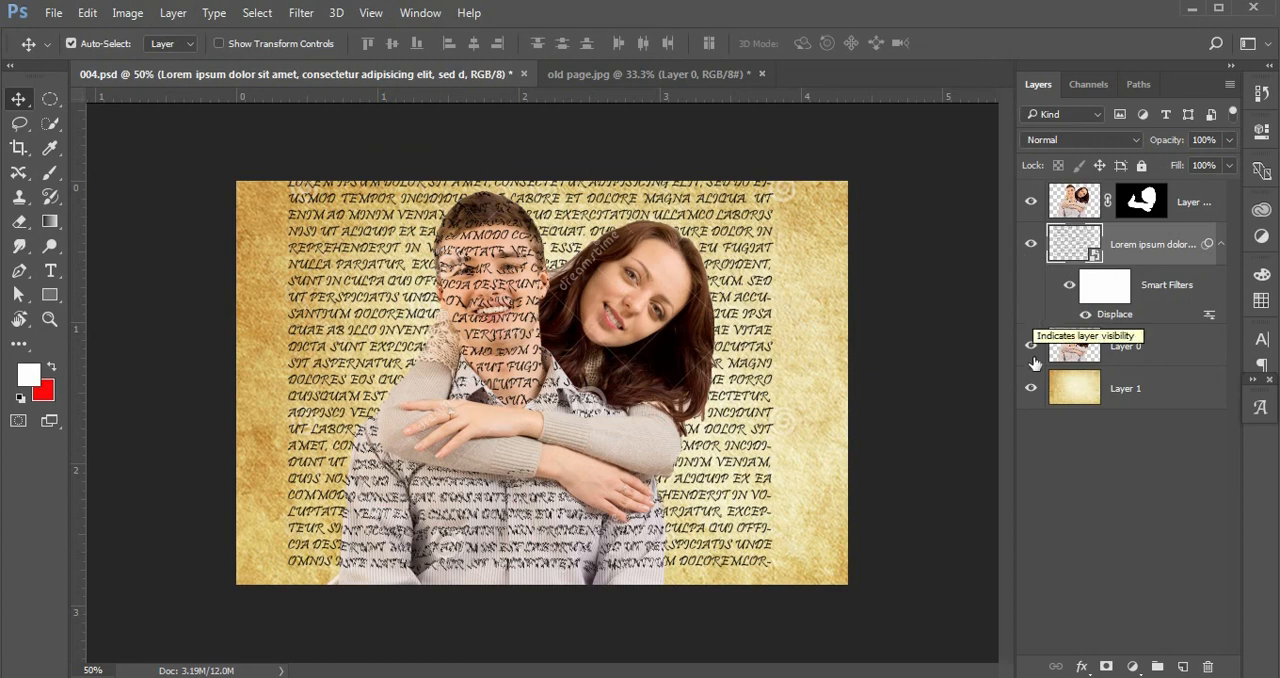
Toggle the visibility of Layer 1 and Layer 0 to compare the displaced text.
left_click(1034, 391)
left_click(1032, 390)
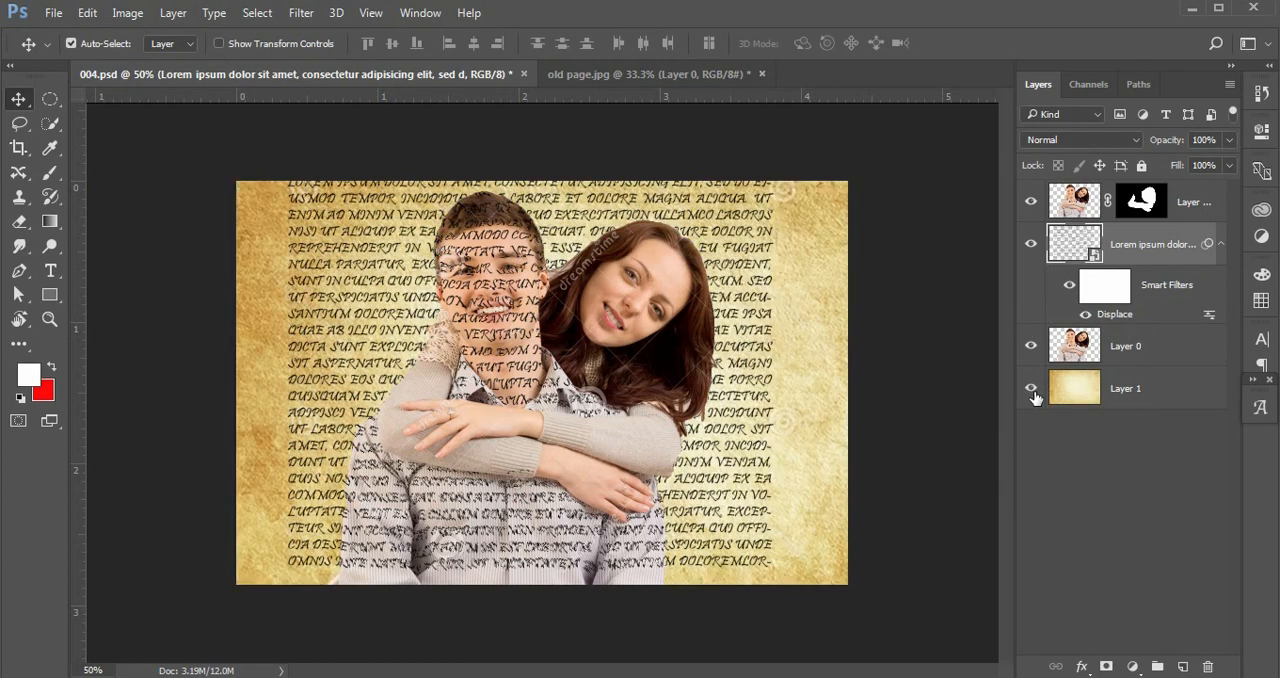
left_click(1031, 346)
left_click(1031, 346)
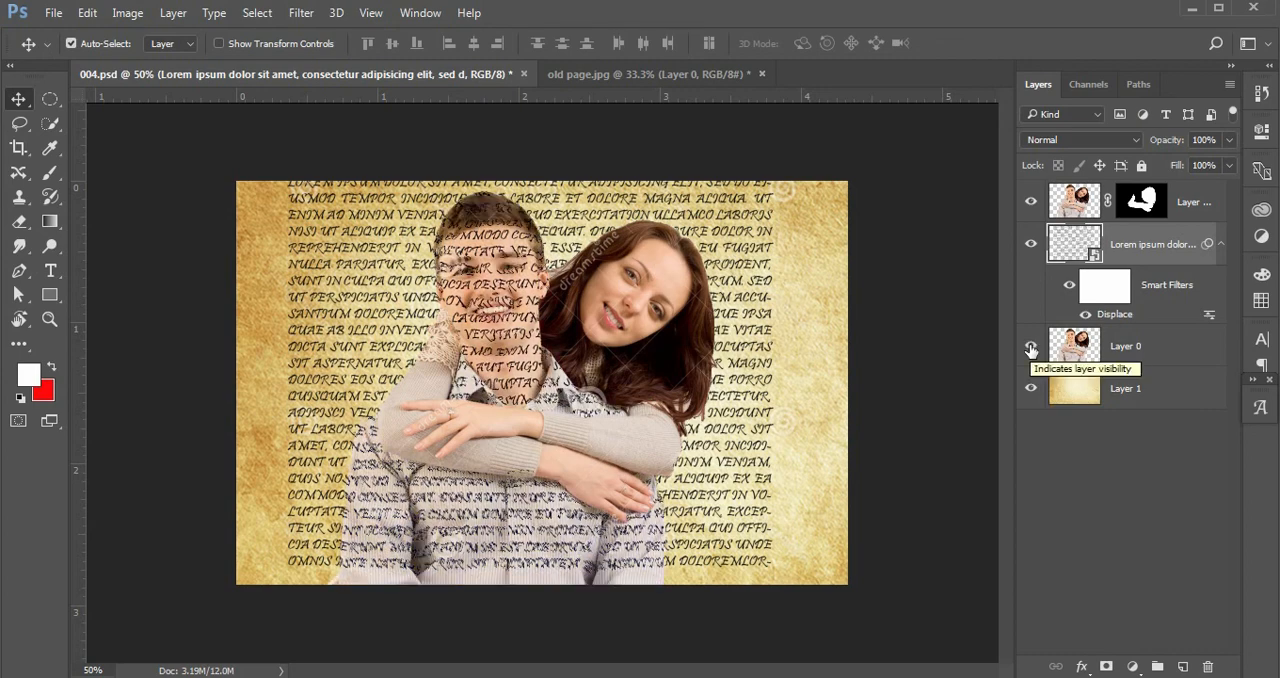
Lower Layer 0's opacity to 39%.
left_click(1136, 350)
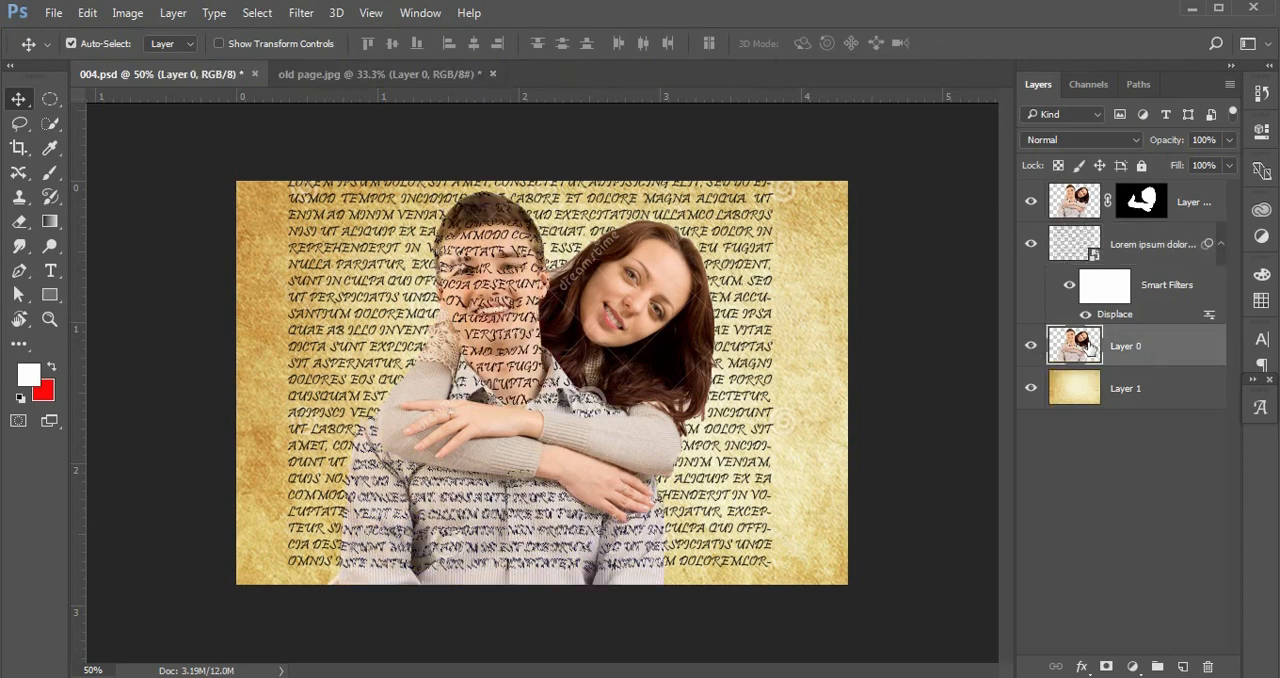
left_click(1031, 346)
left_click(1031, 346)
left_click_drag(1169, 144, 1140, 160)
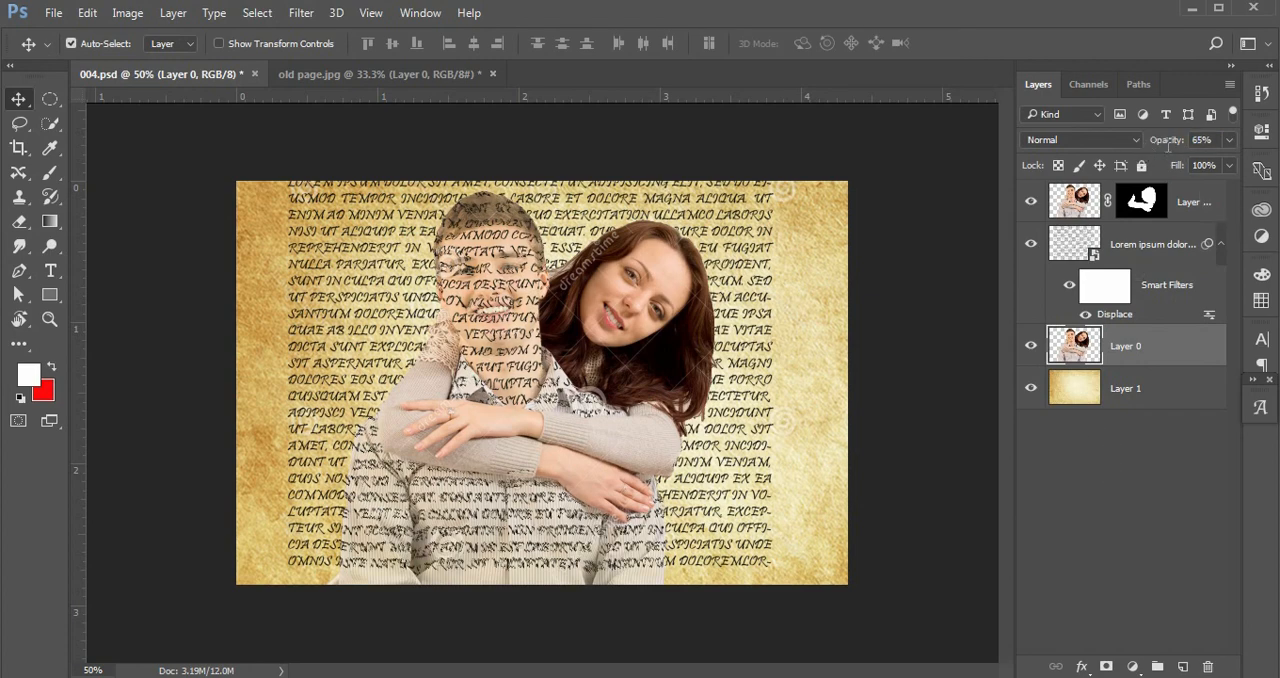
left_click_drag(1158, 150, 1151, 148)
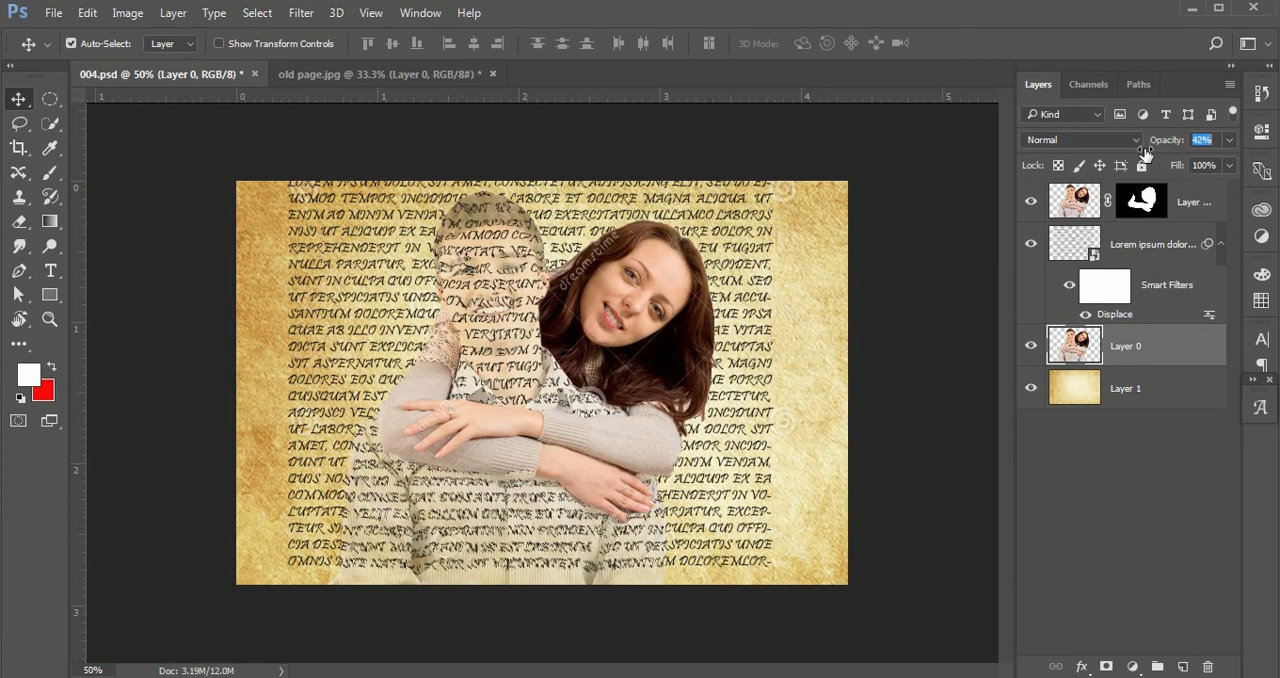
left_click_drag(1145, 151, 1141, 152)
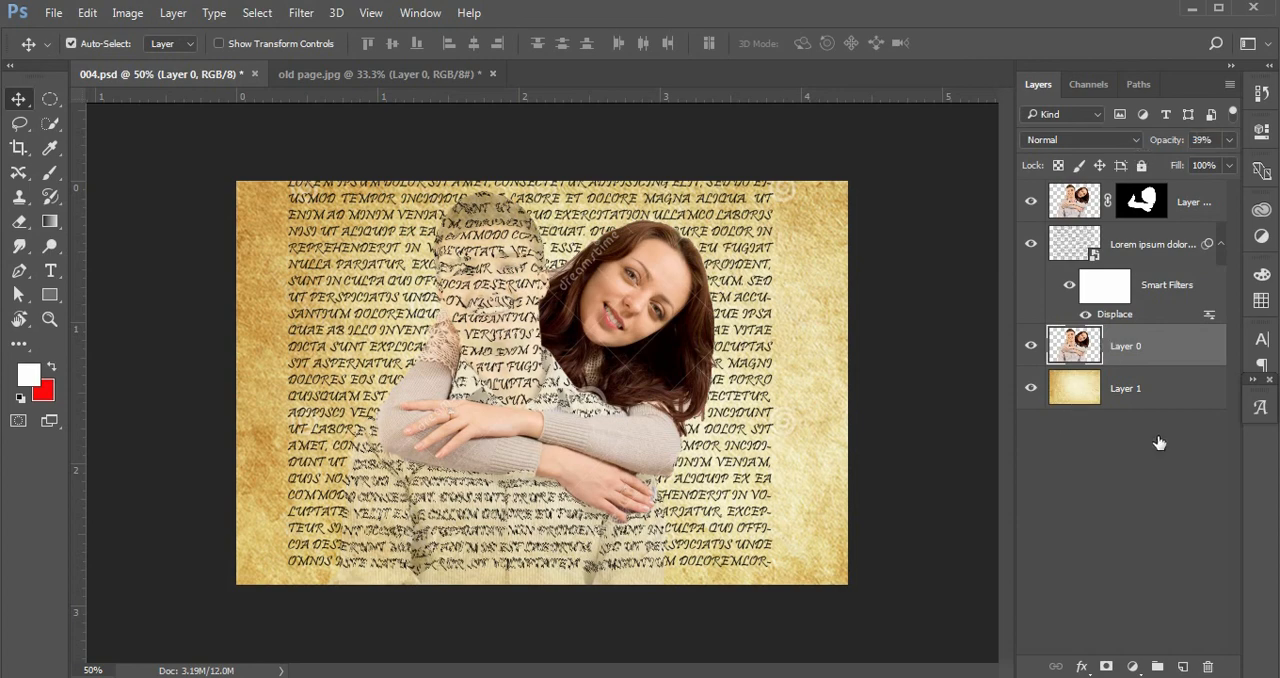
Add a Black & White adjustment layer above Layer 0.
left_click(1054, 420)
left_click(1035, 395)
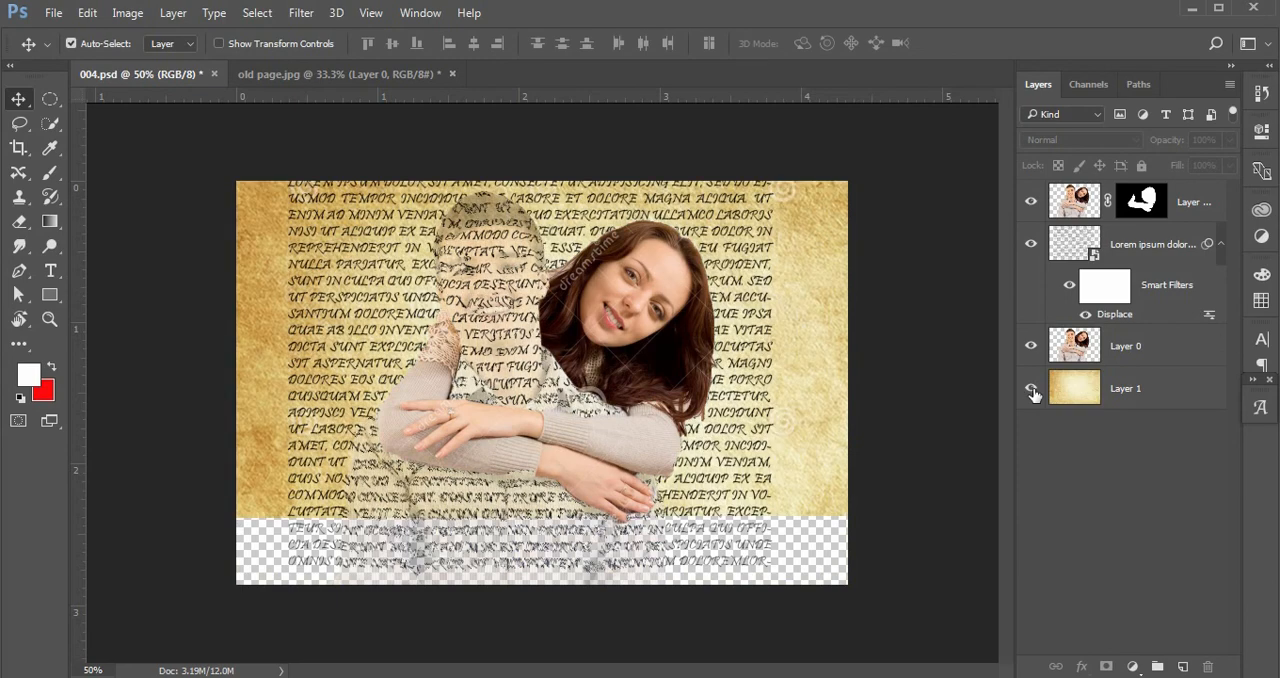
left_click(1150, 395)
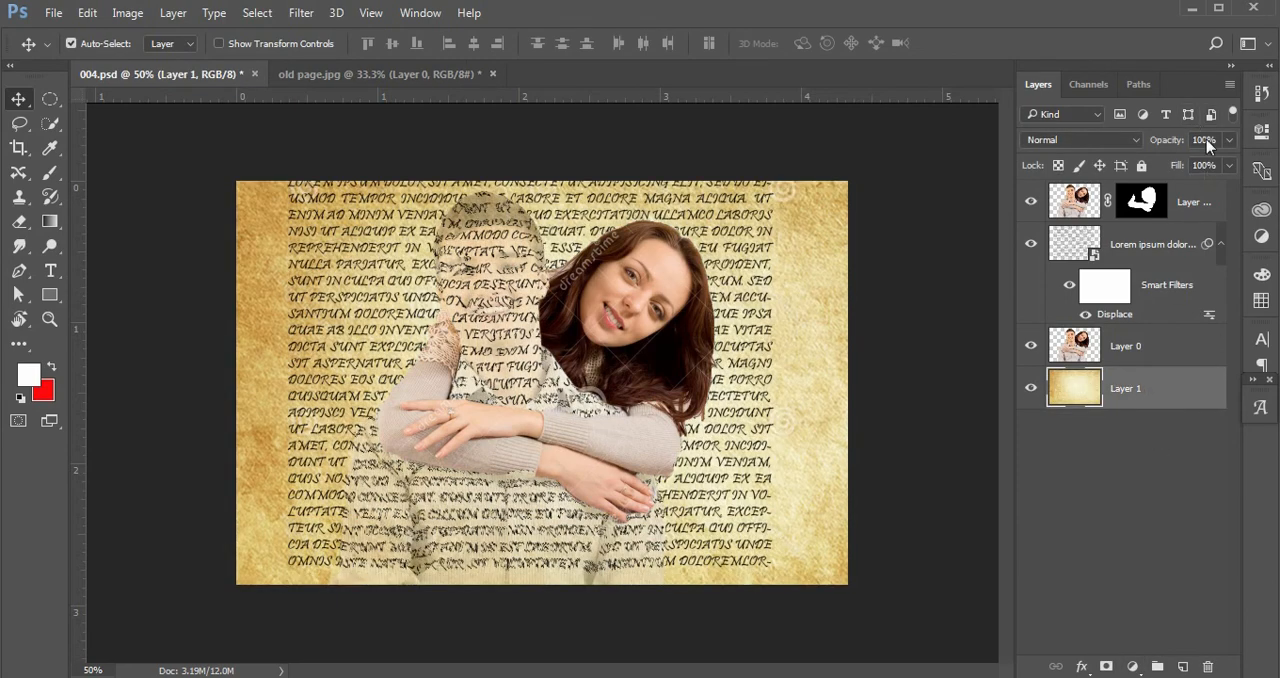
left_click_drag(1174, 143, 1240, 158)
left_click(1140, 560)
left_click(1128, 347)
left_click(1133, 666)
left_click(1158, 477)
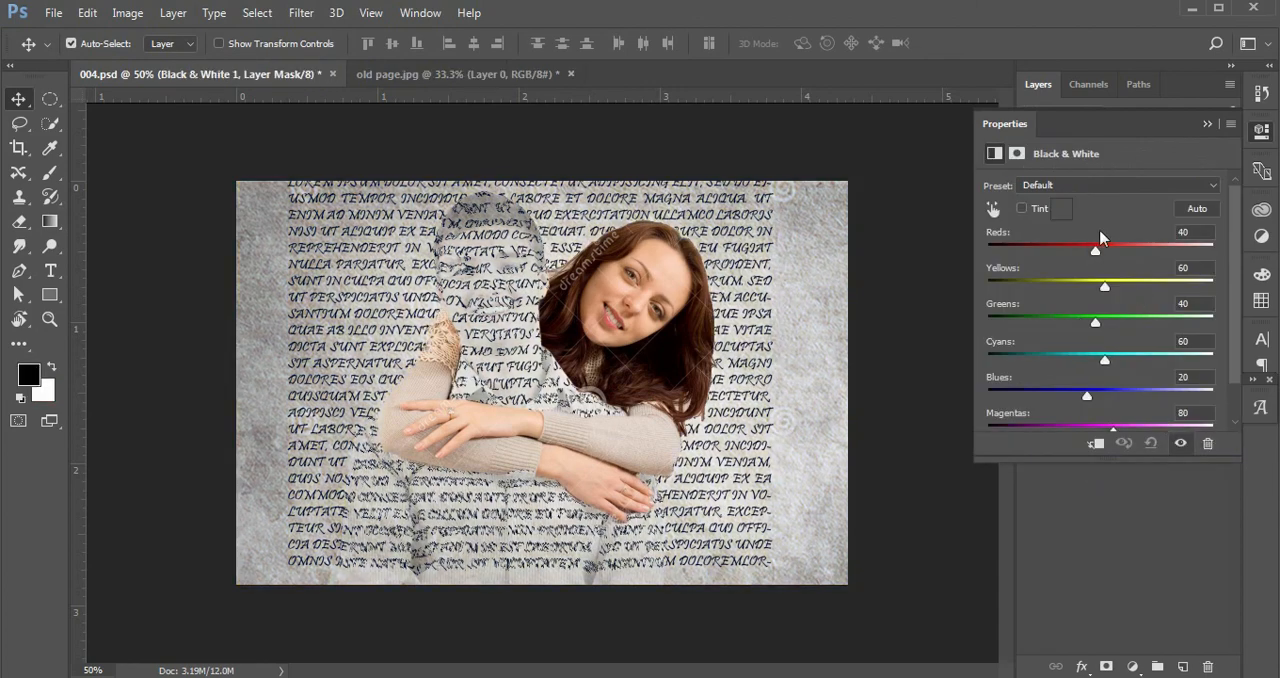
Set the Black & White sliders to Reds -27, Yellows 50, Greens 63, Cyans -19 and Blues 75.
left_click_drag(1111, 249, 1040, 326)
left_click_drag(1103, 357, 1112, 400)
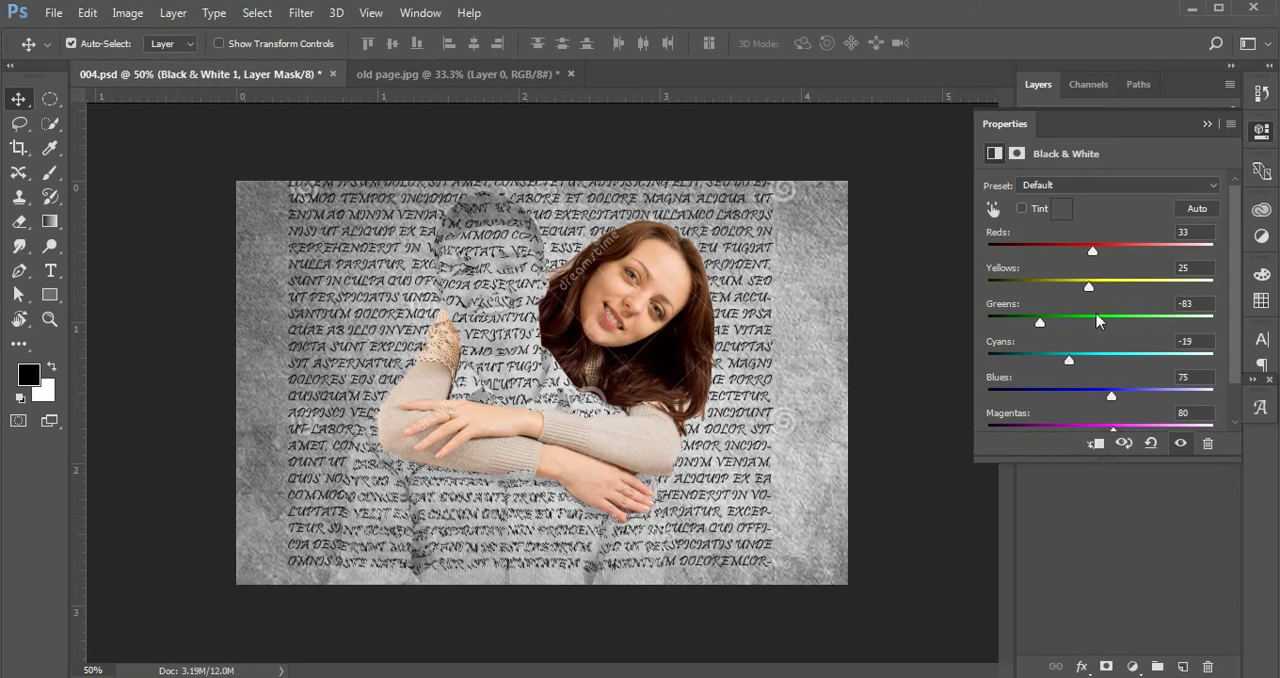
left_click_drag(1090, 288, 1089, 254)
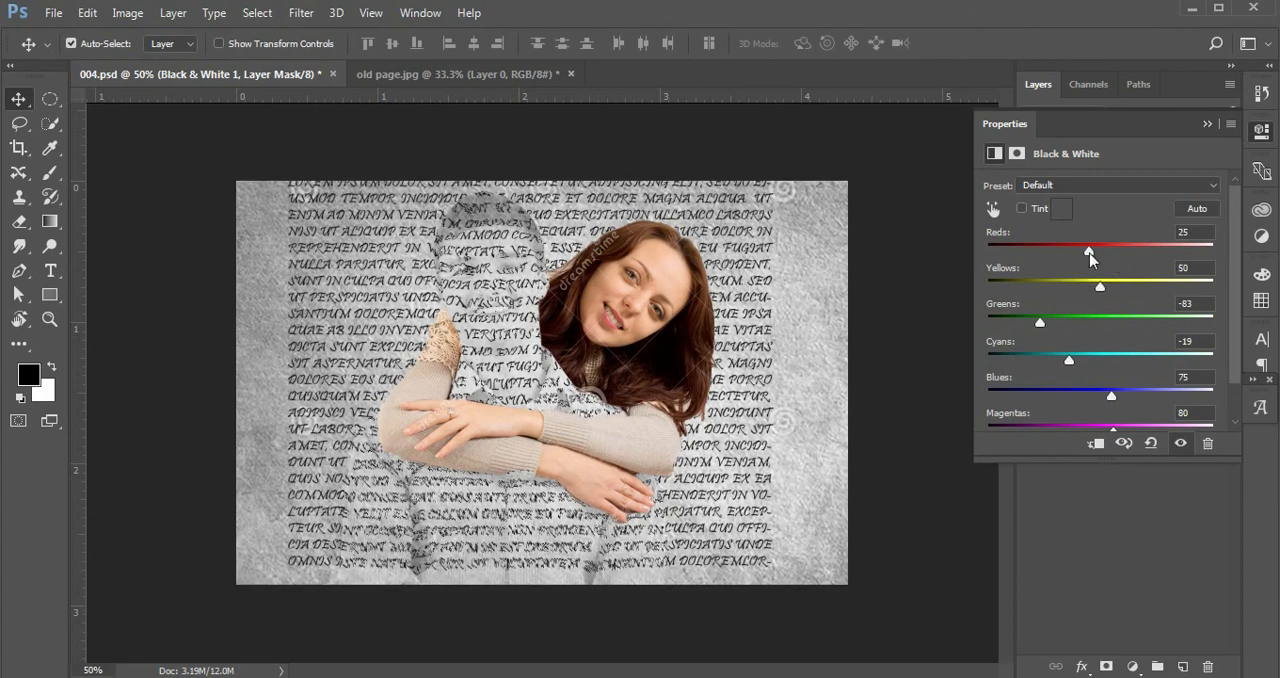
left_click_drag(1058, 332, 1107, 330)
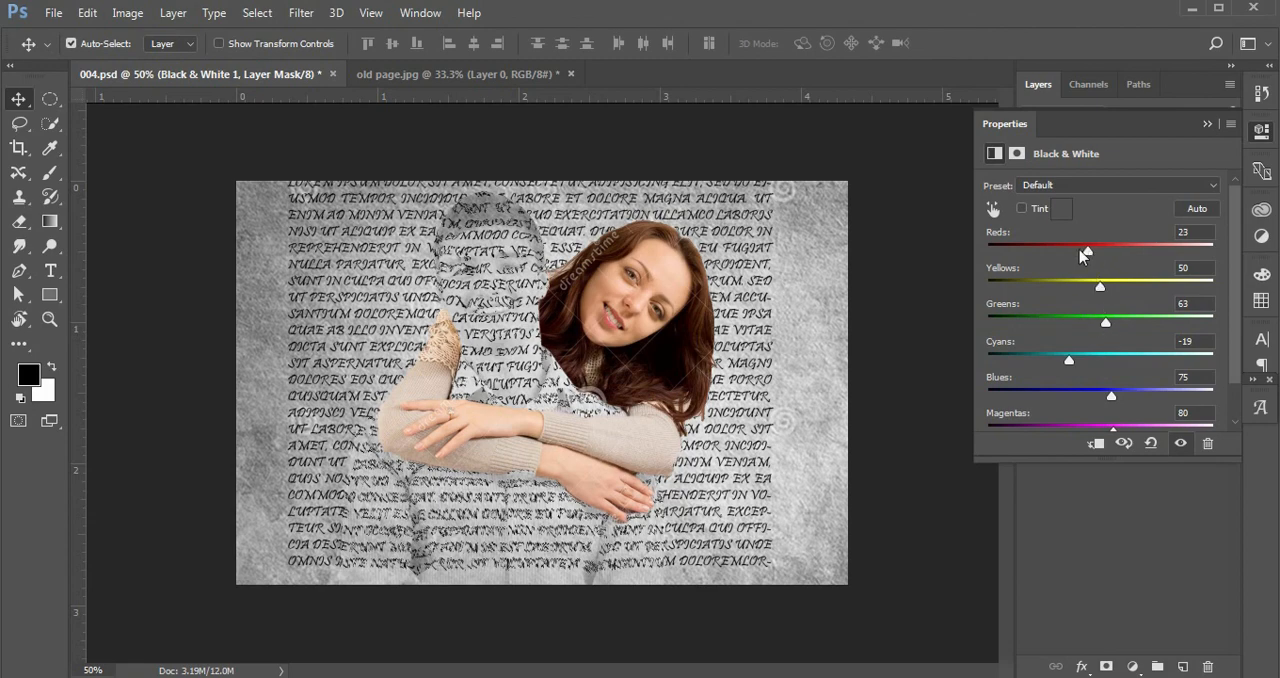
left_click_drag(1089, 250, 1068, 254)
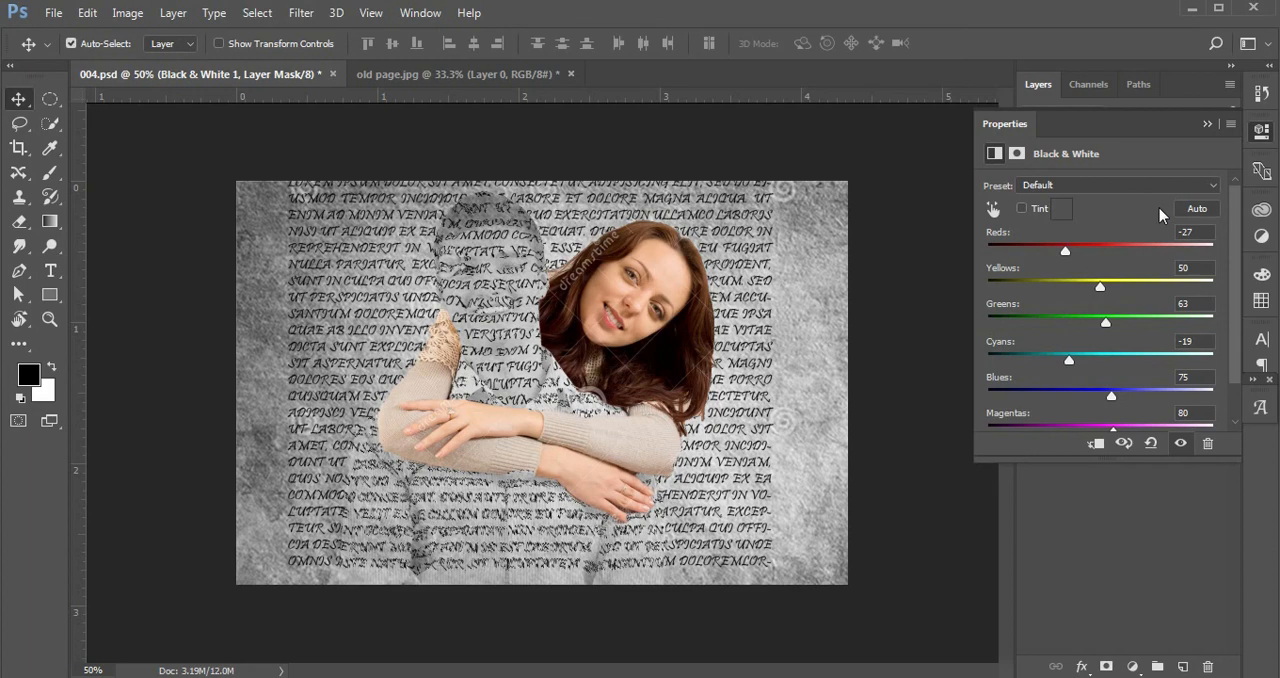
left_click(1207, 124)
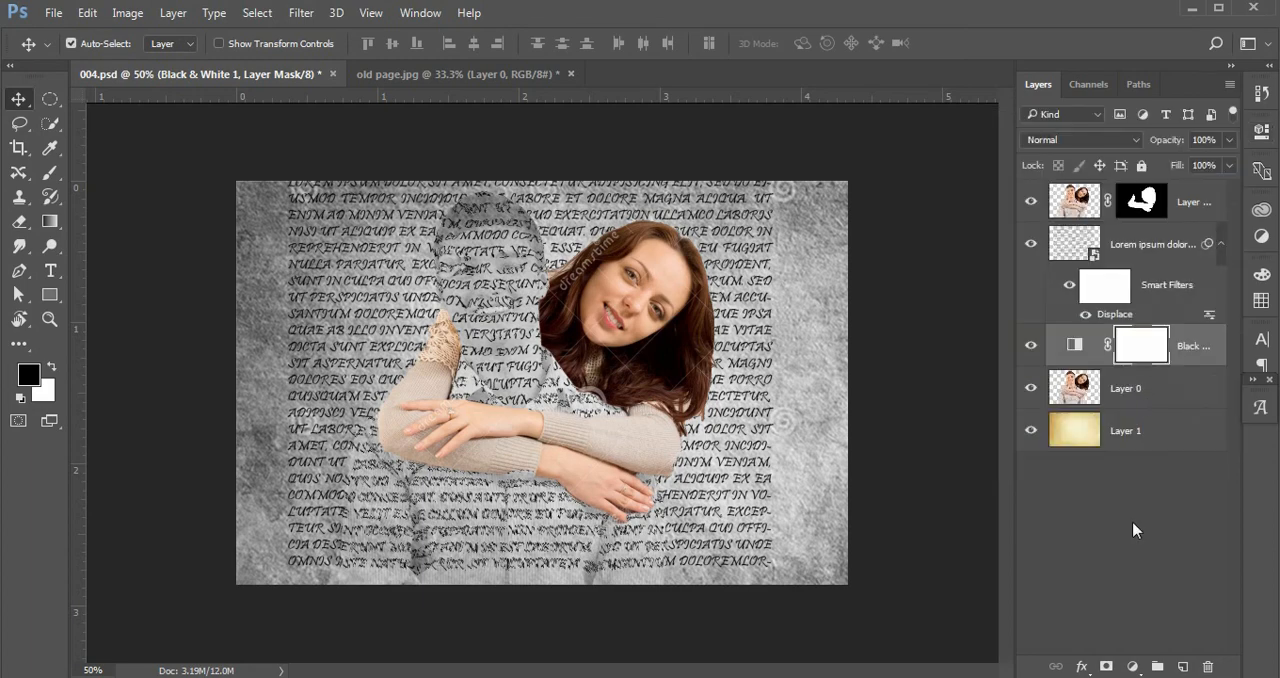
Raise Layer 0's opacity to 56%.
left_click(1137, 523)
left_click(1133, 393)
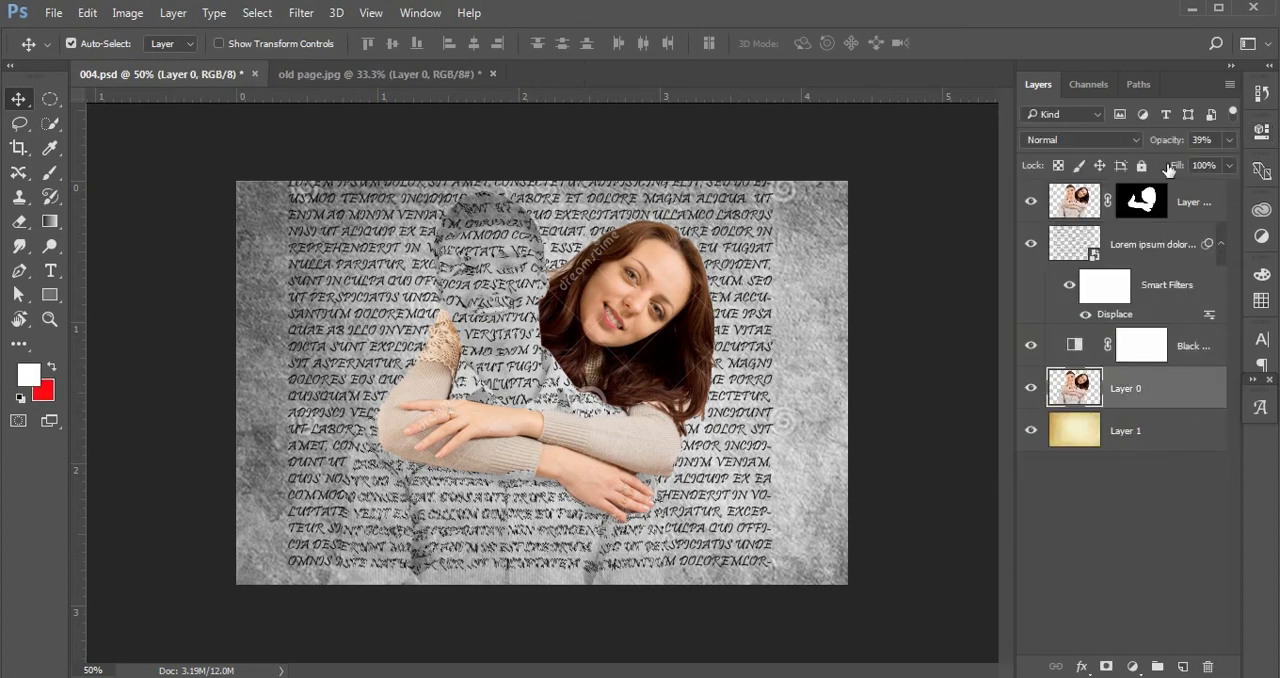
left_click_drag(1168, 141, 1190, 147)
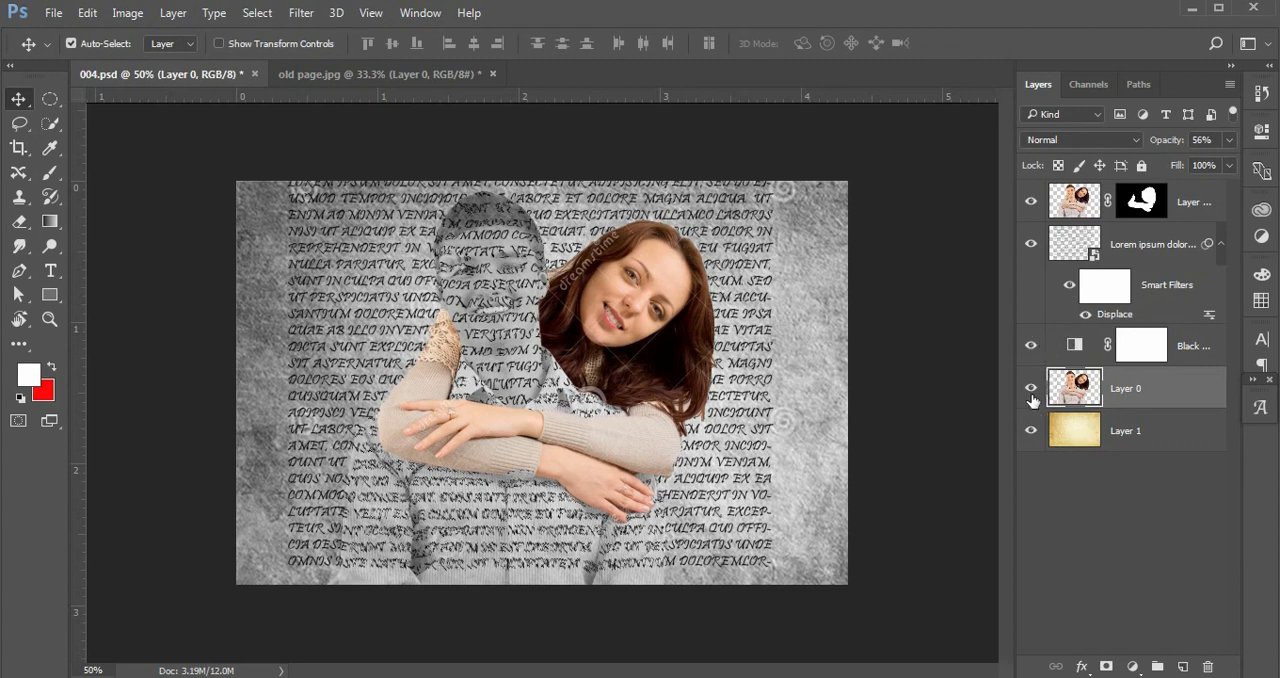
Toggle the Black & White adjustment and the Displace filter on and off to compare their effect.
left_click(1031, 345)
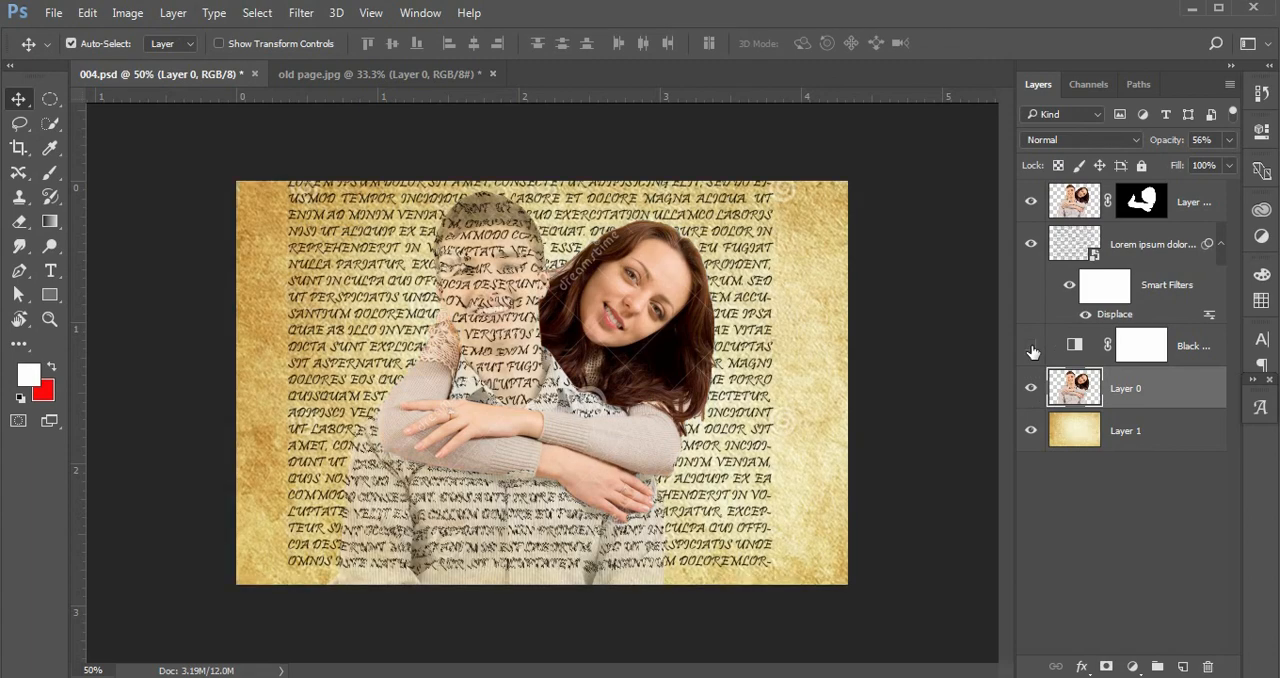
left_click(1031, 346)
left_click(1031, 346)
left_click(1031, 346)
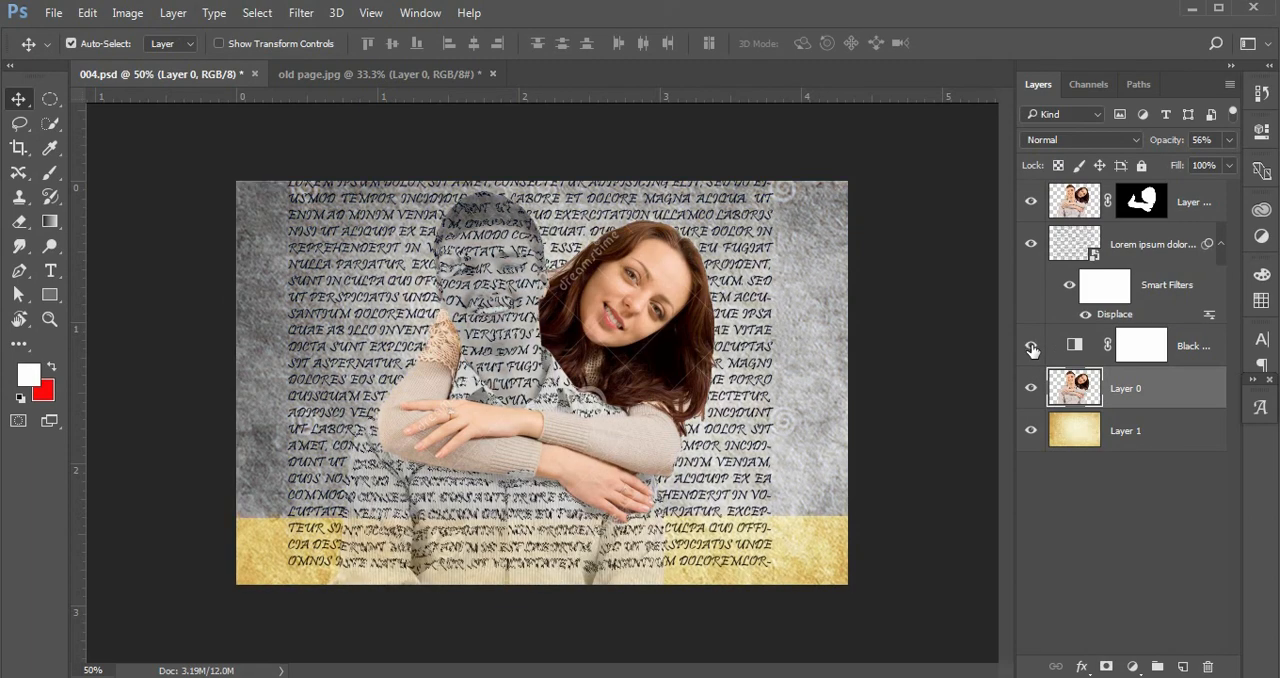
left_click(1143, 440)
left_click(1087, 477)
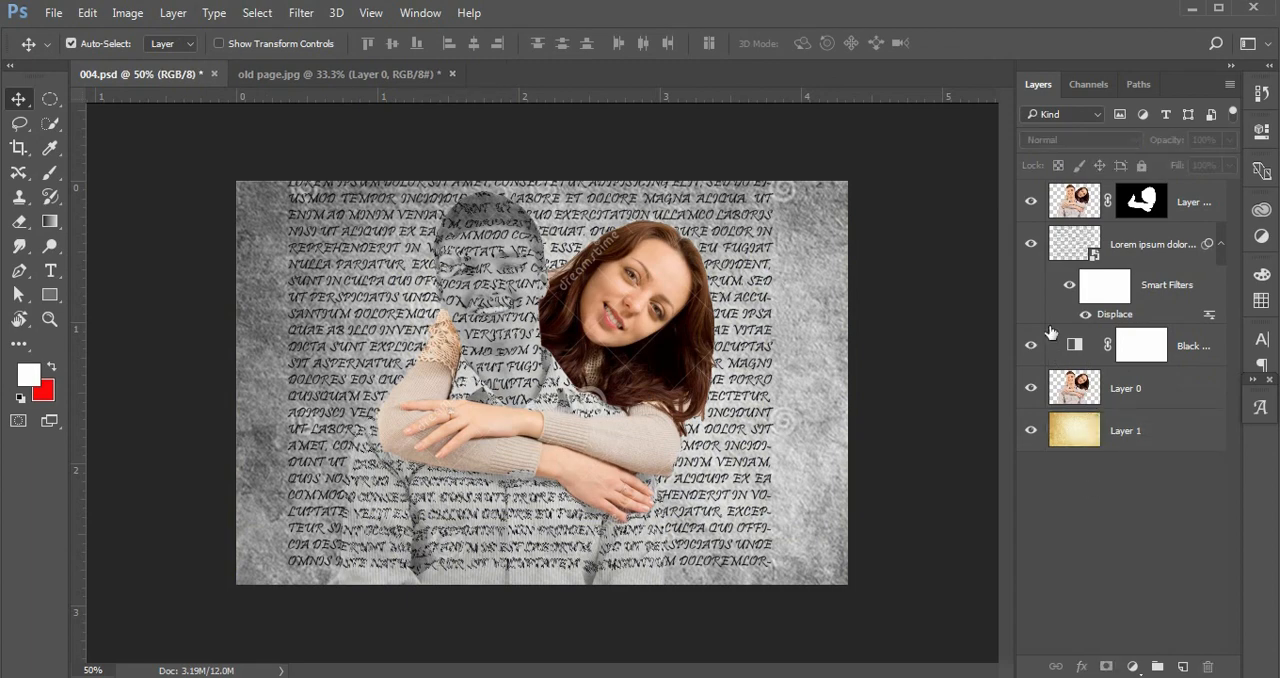
left_click(1070, 287)
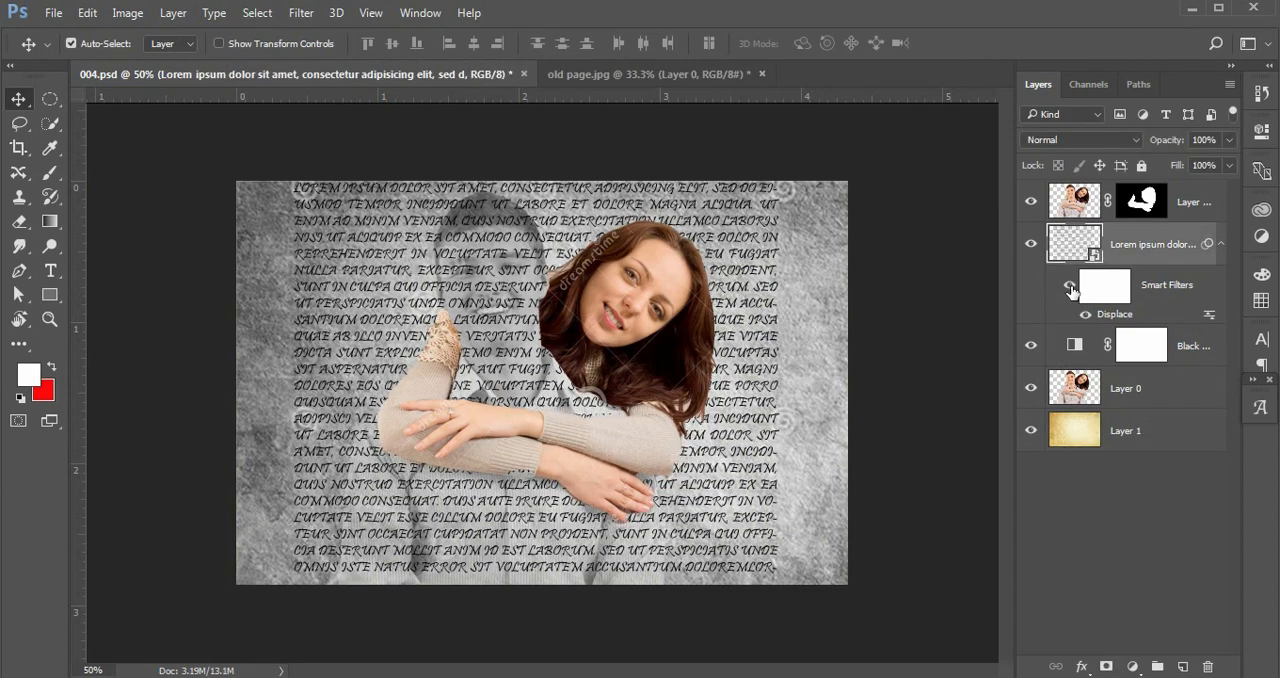
left_click(1070, 287)
left_click(1071, 289)
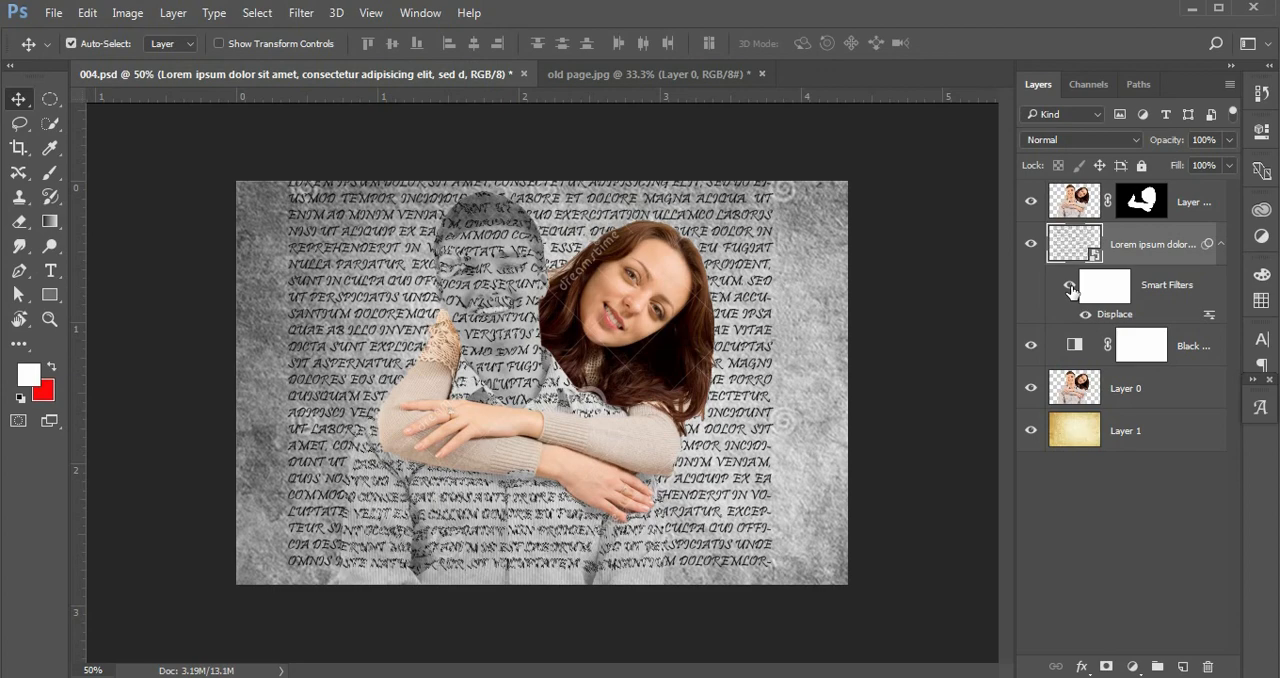
Collapse the text layer's smart filters and hide the text layer.
left_click(1120, 606)
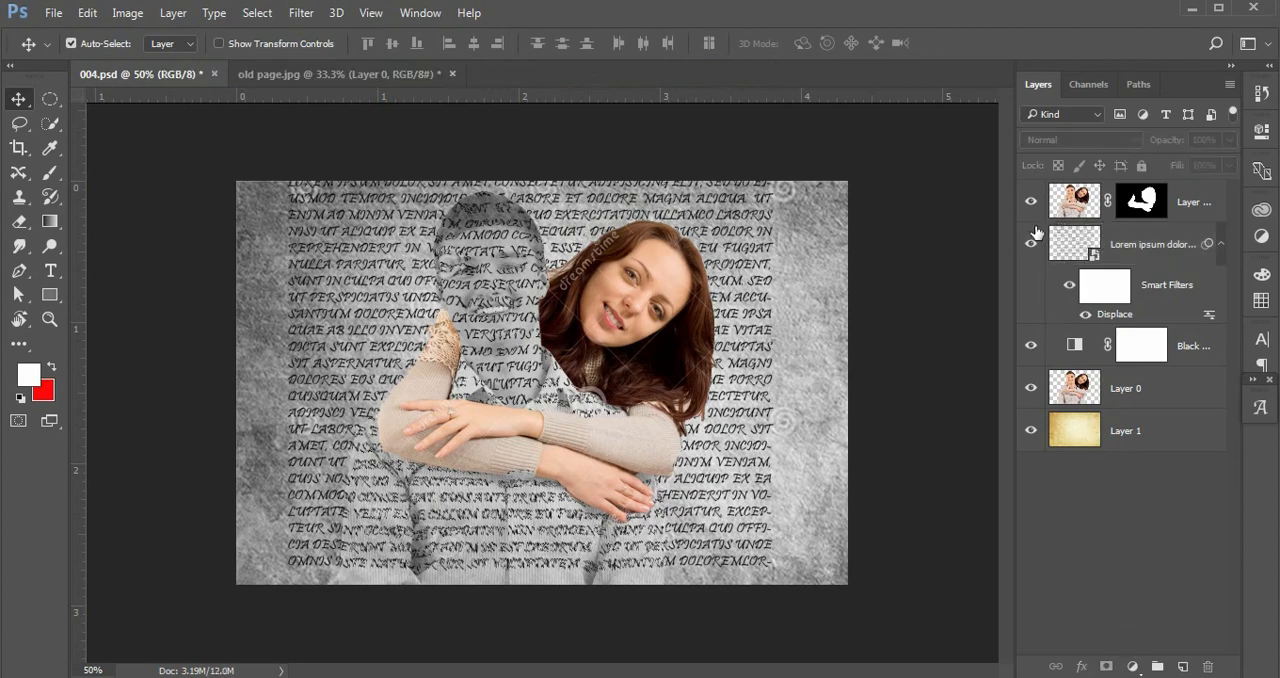
left_click(1221, 246)
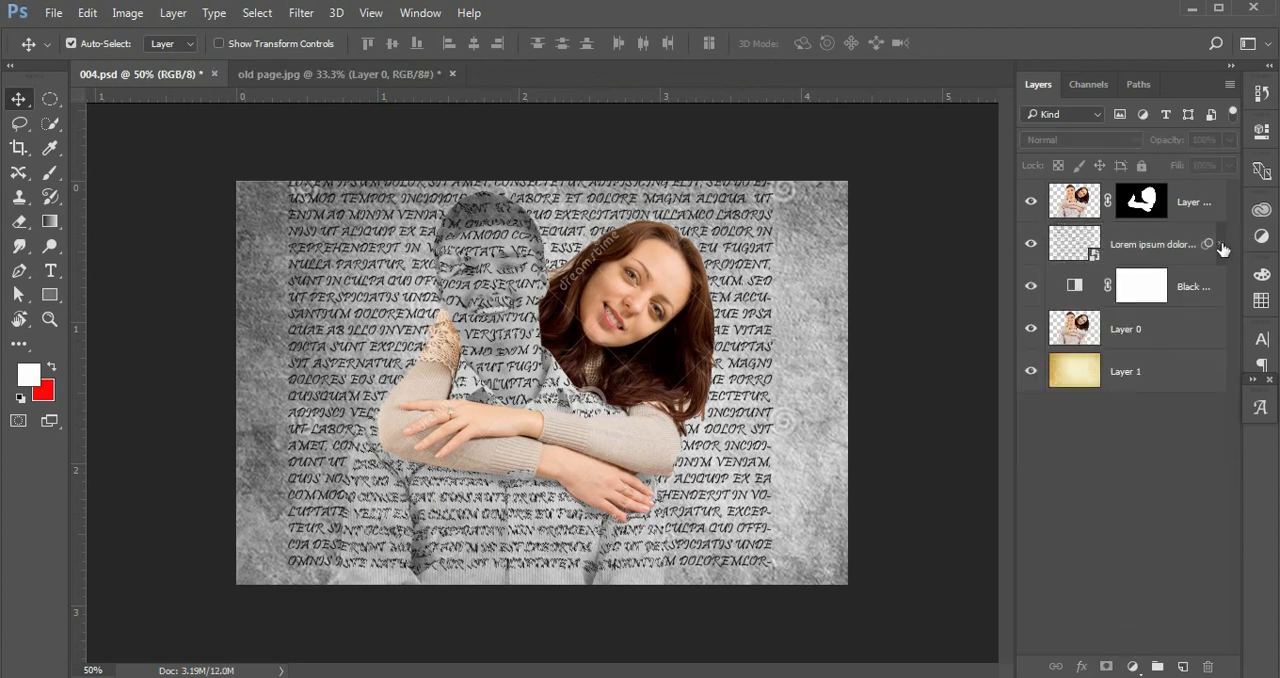
left_click(1030, 246)
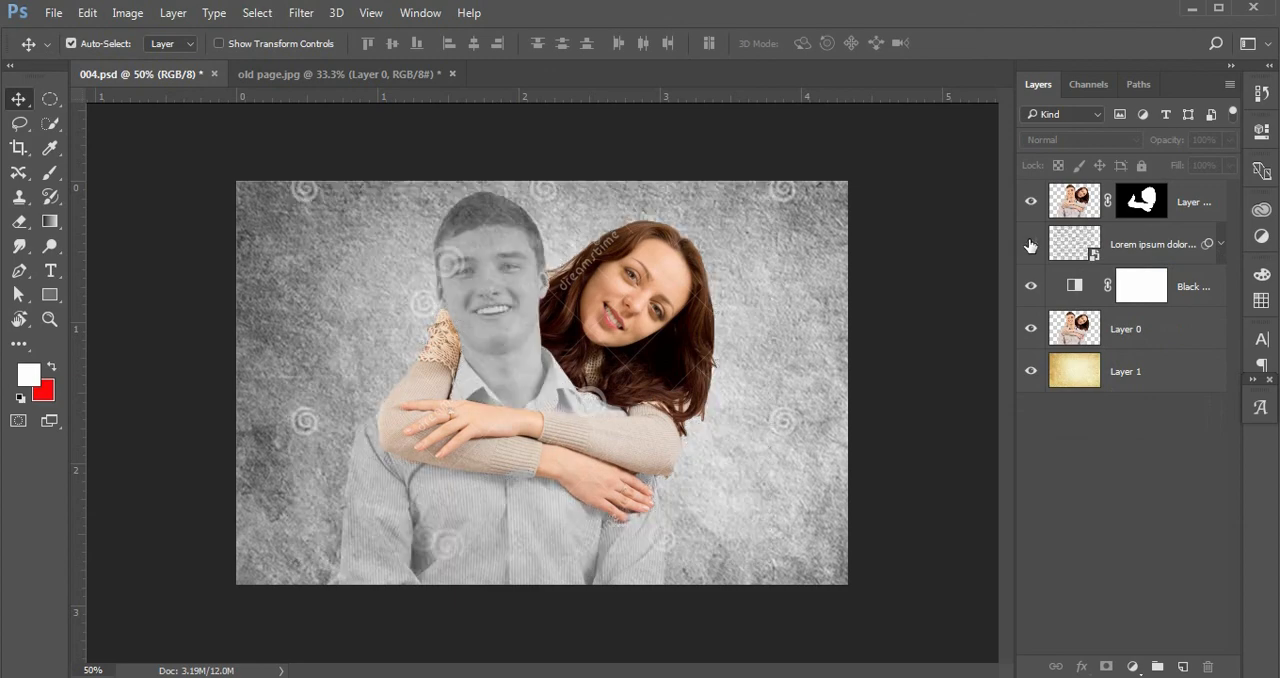
Show the text layer again and lower Layer 0's opacity to 46%.
left_click(1030, 245)
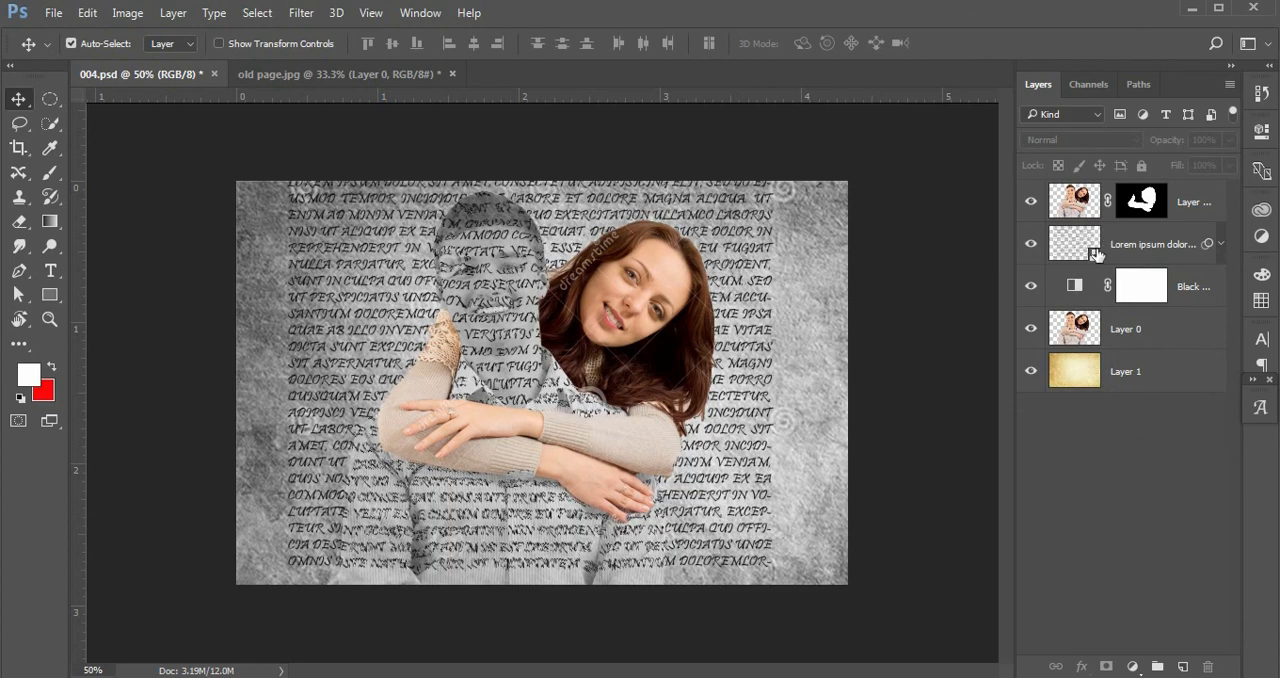
left_click(1118, 341)
mouse_move(1180, 148)
left_mouse_down()
mouse_move(1160, 149)
mouse_move(1171, 148)
left_mouse_up()
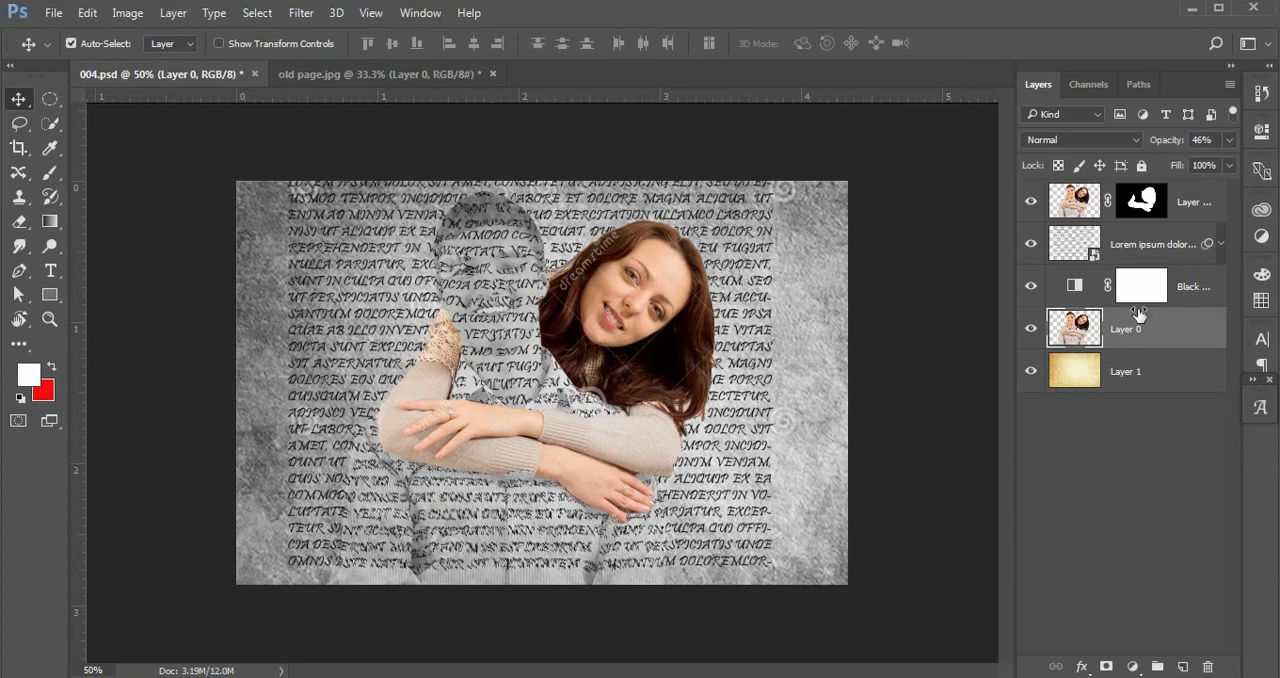
left_click(1080, 493)
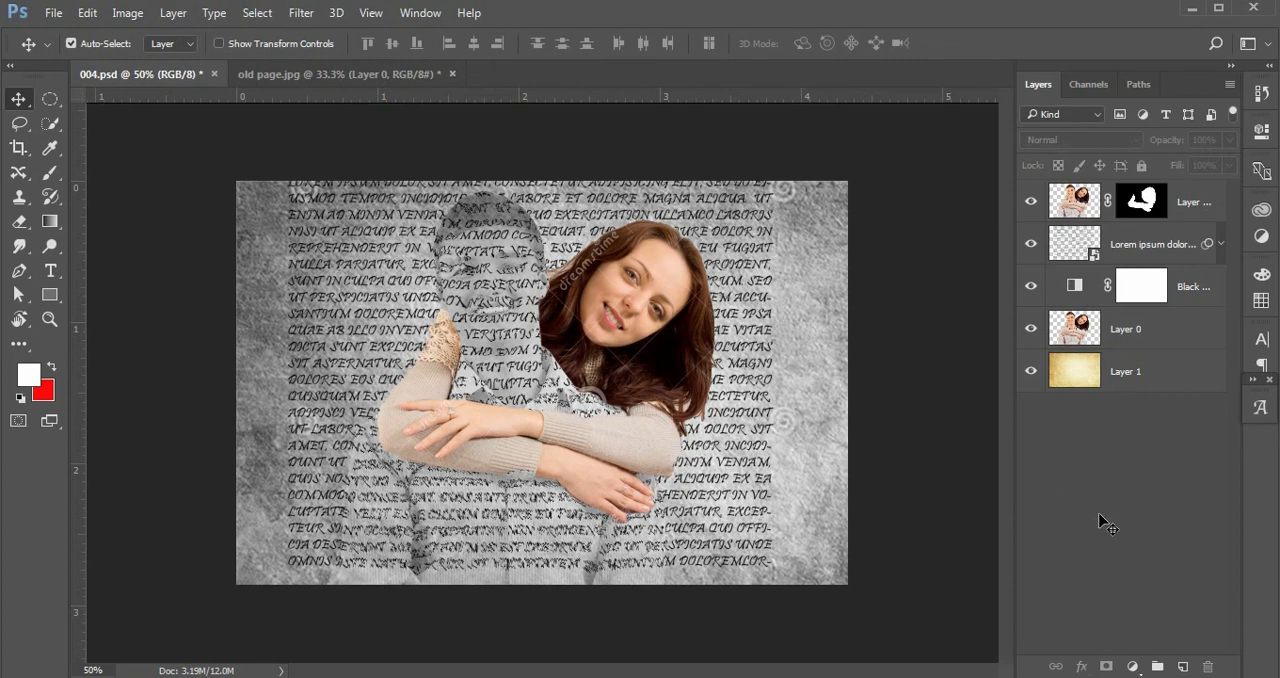
Toggle the Black & White adjustment off and on to compare its effect.
left_click(1031, 287)
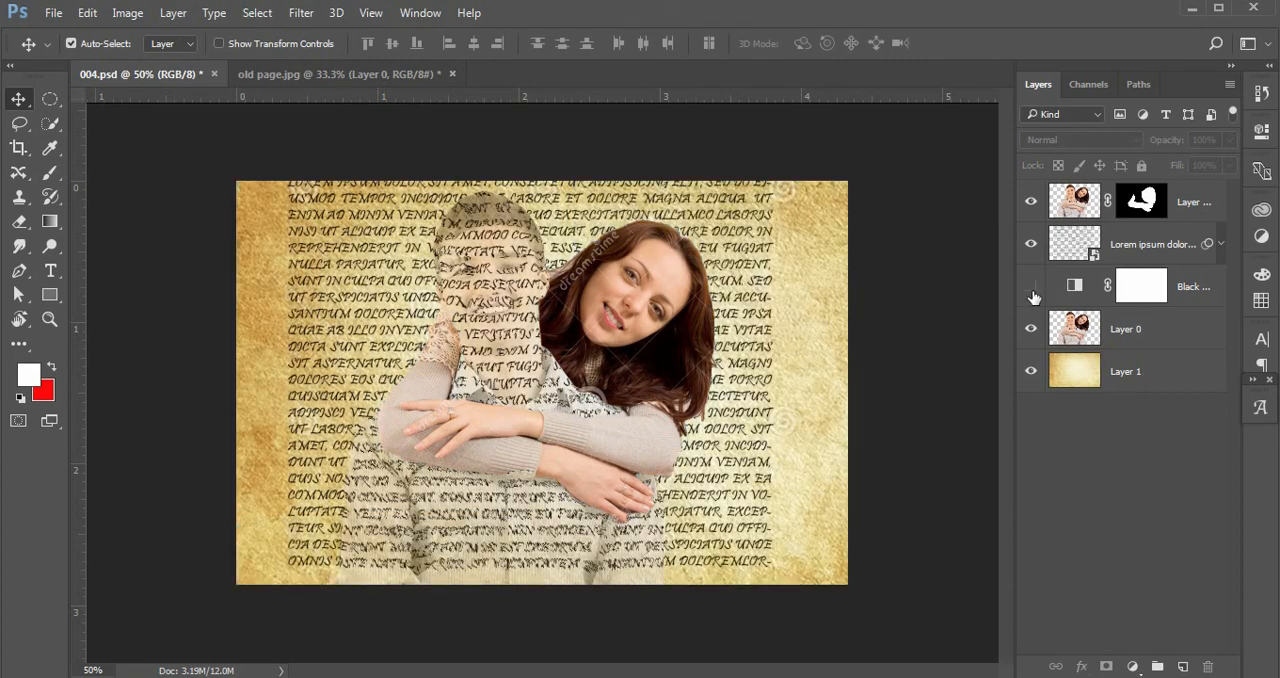
left_click(1031, 289)
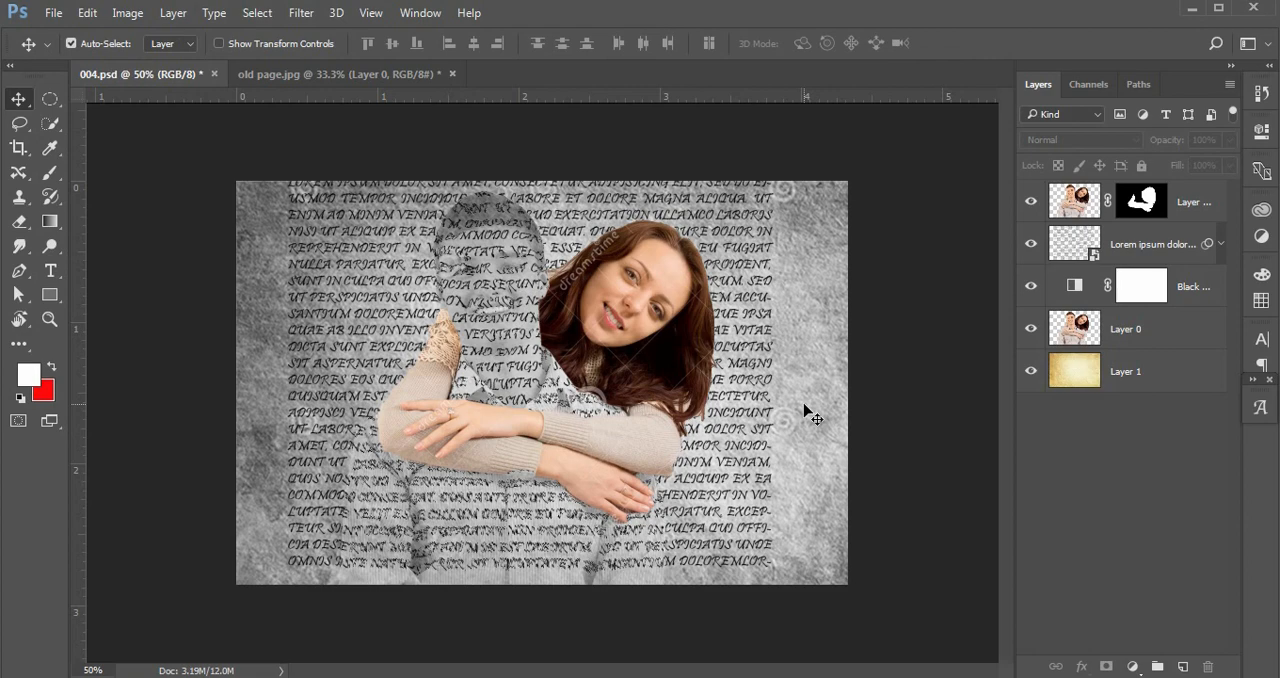
Save the image to the Desktop as a JPEG named "Text Image with Manuplating" at quality 12.
left_click(54, 13)
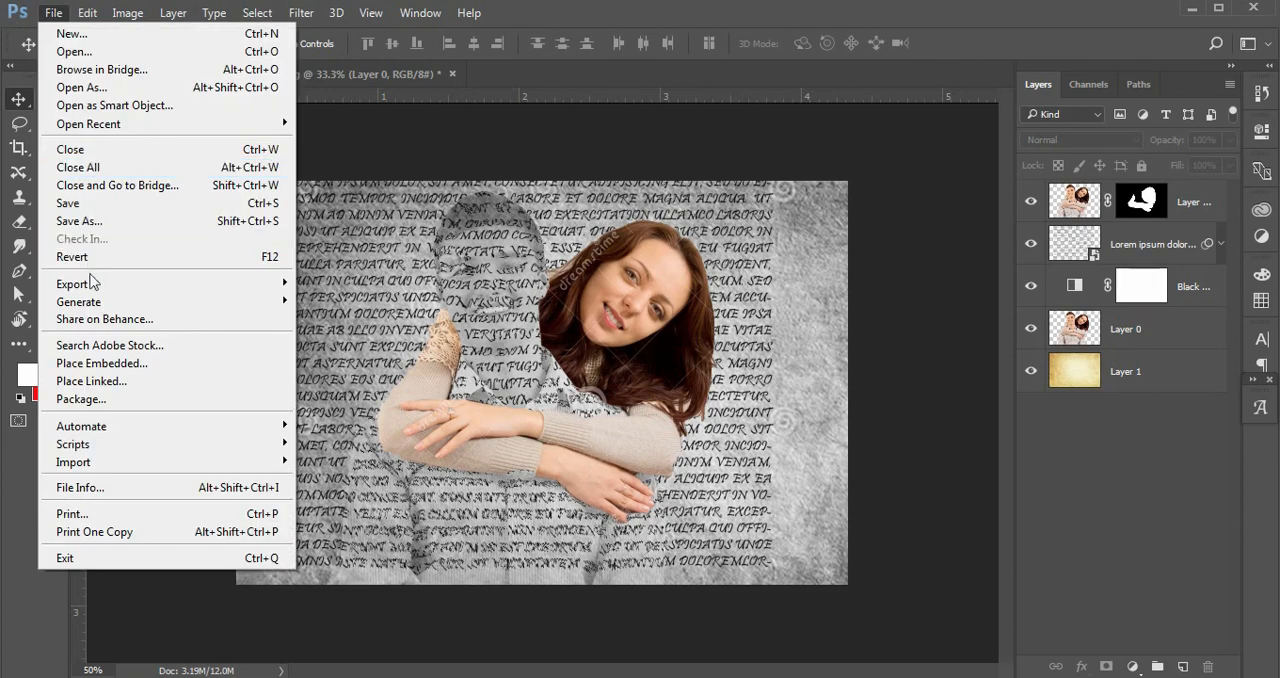
left_click(92, 222)
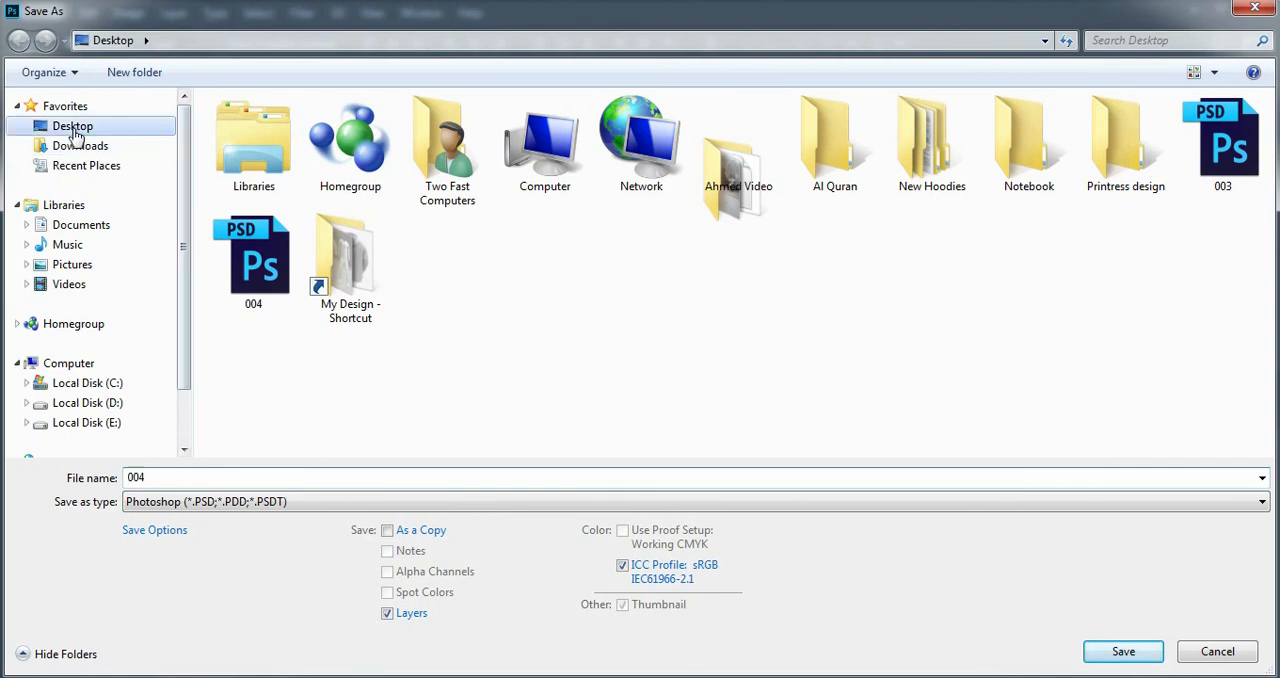
key("BackSpace")
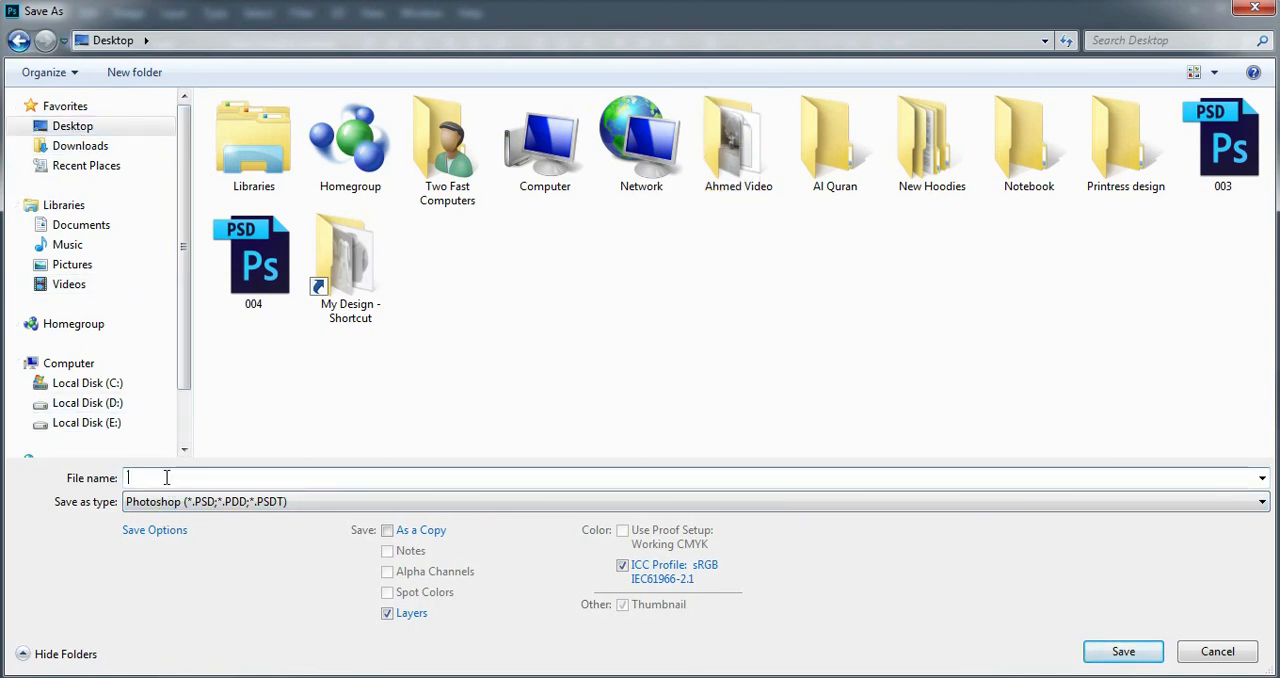
type("Text Image with Manuplating")
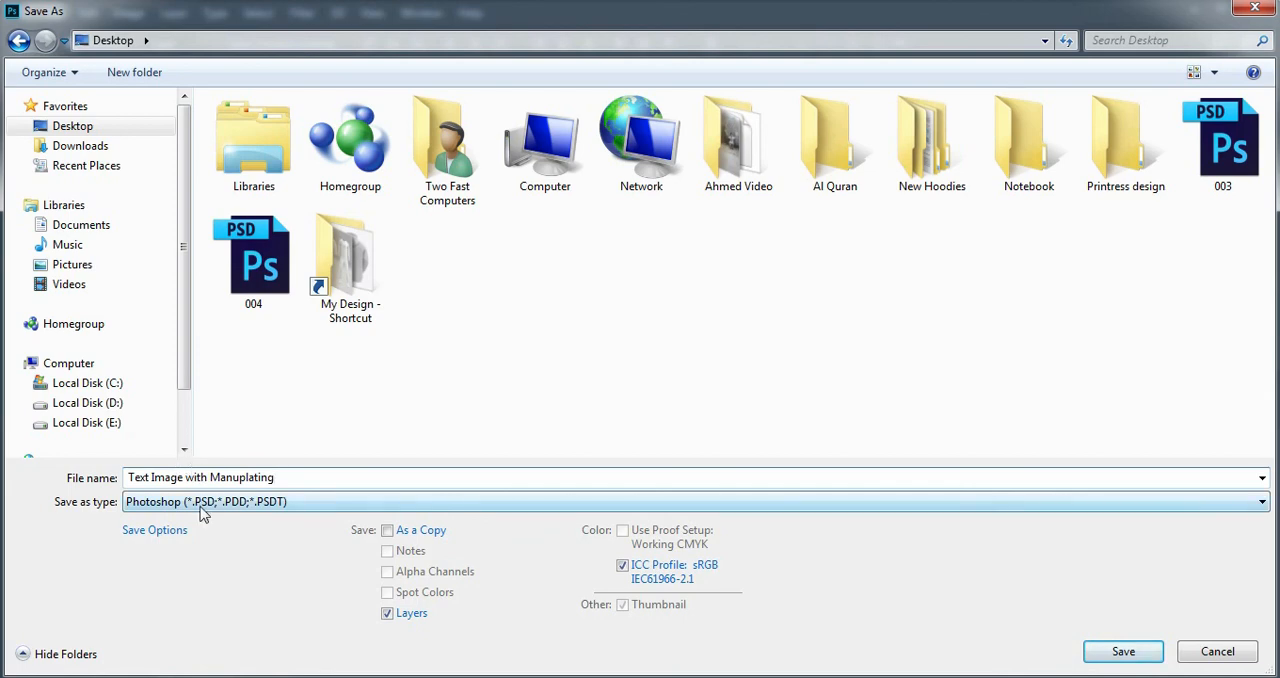
left_click(203, 505)
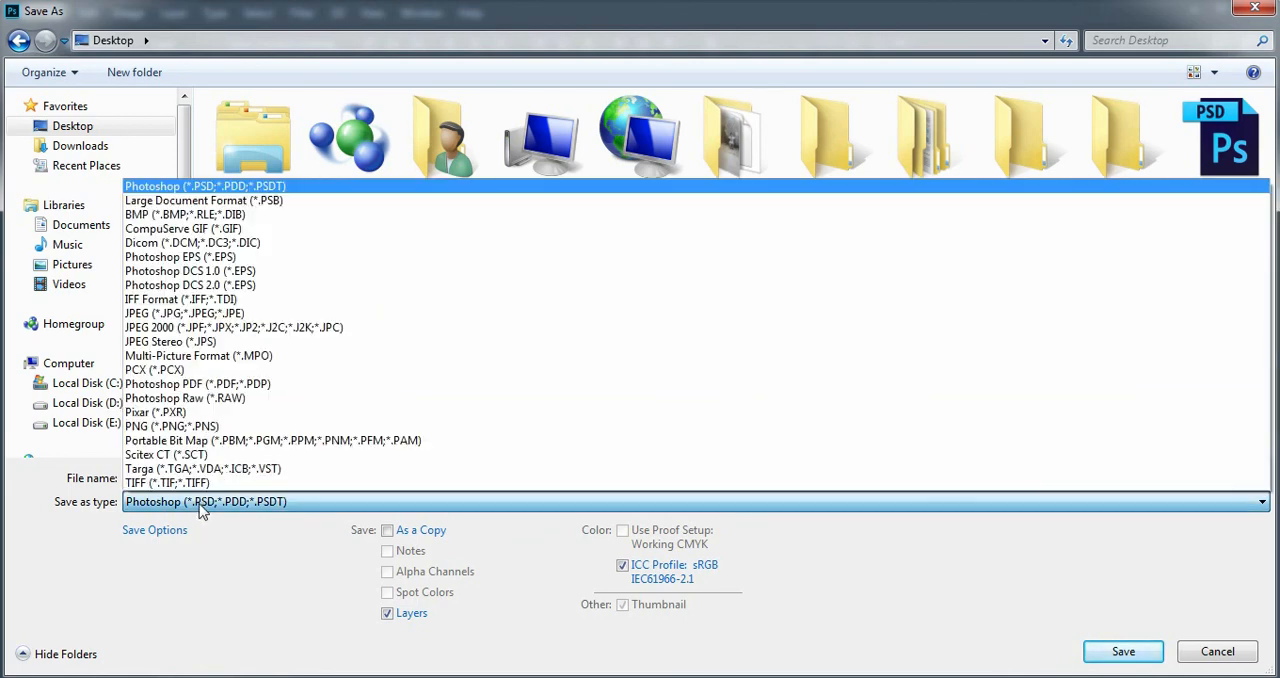
left_click(198, 314)
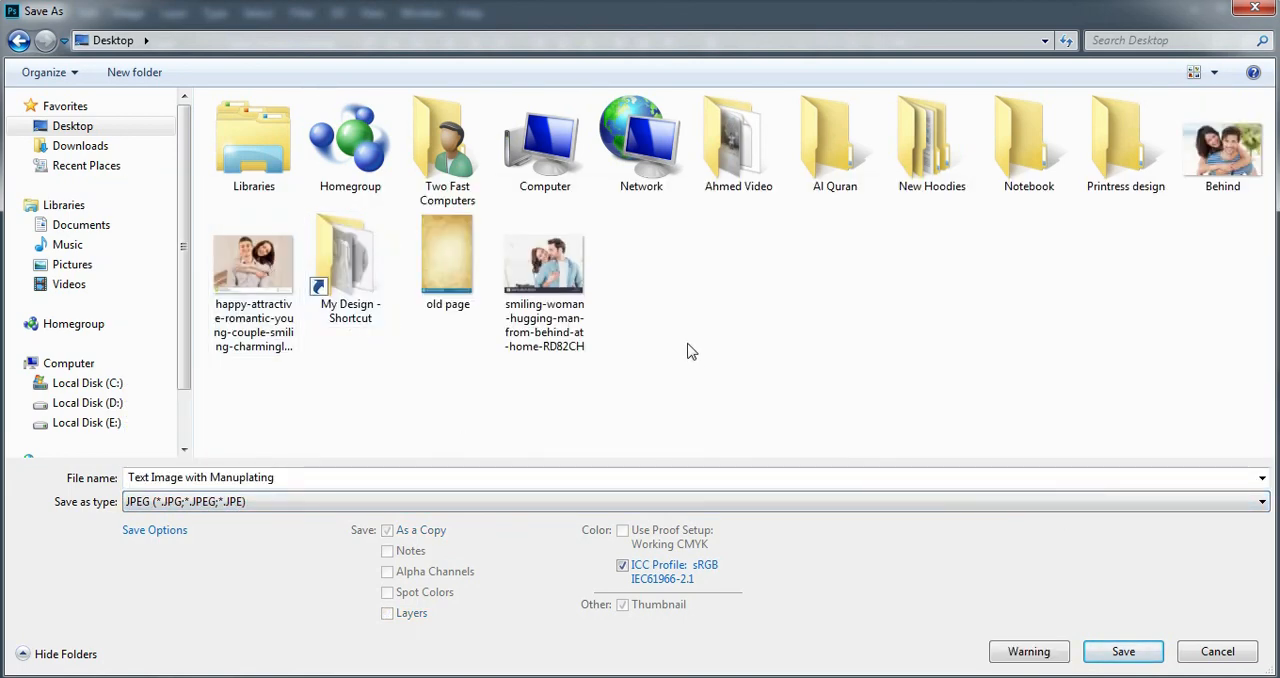
left_click(470, 484)
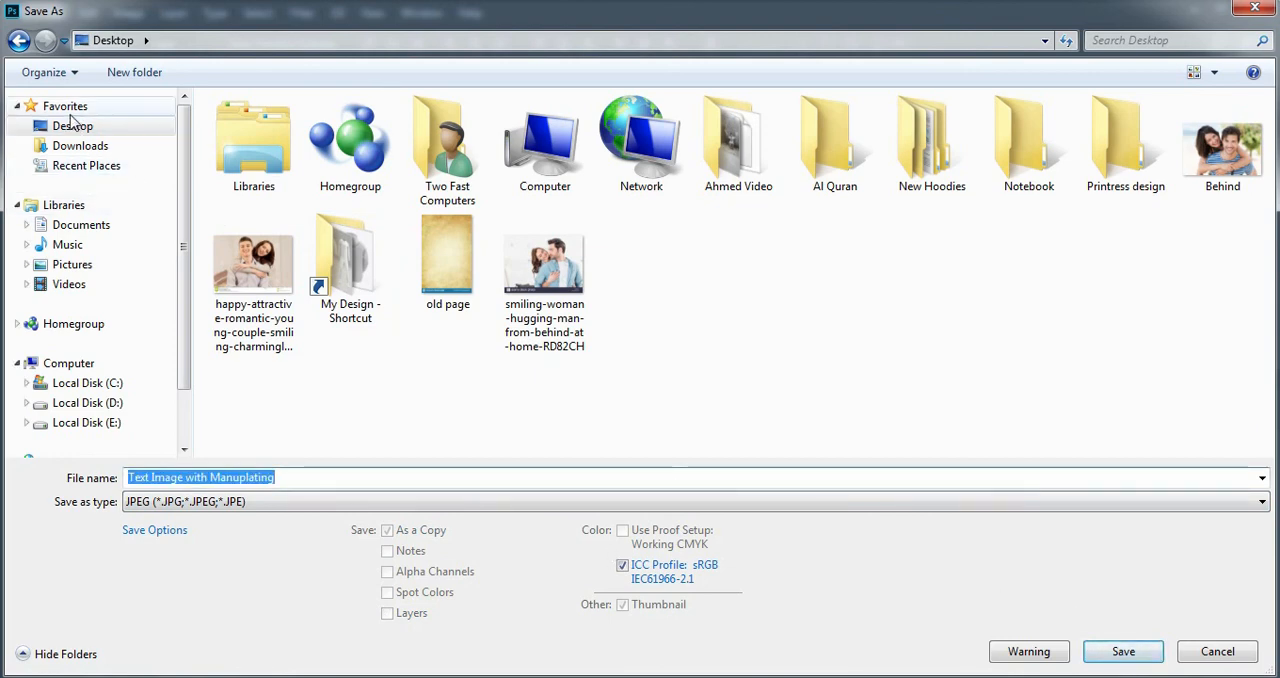
left_click(72, 125)
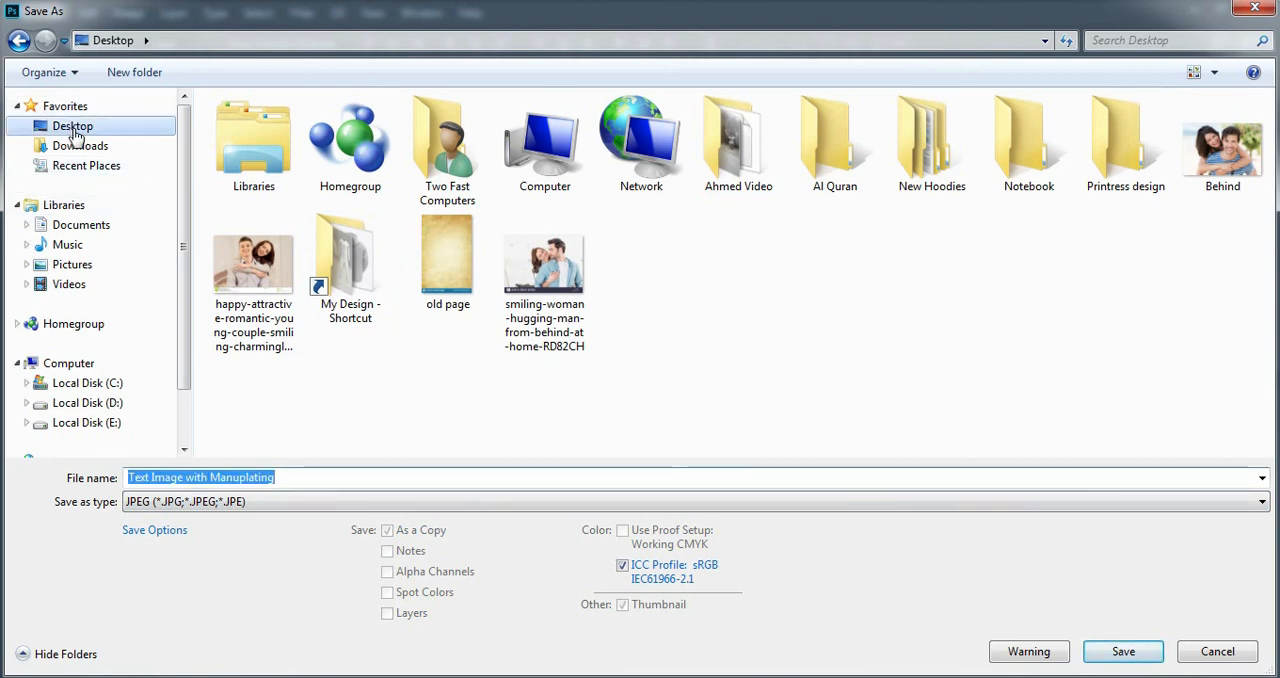
left_click(1124, 652)
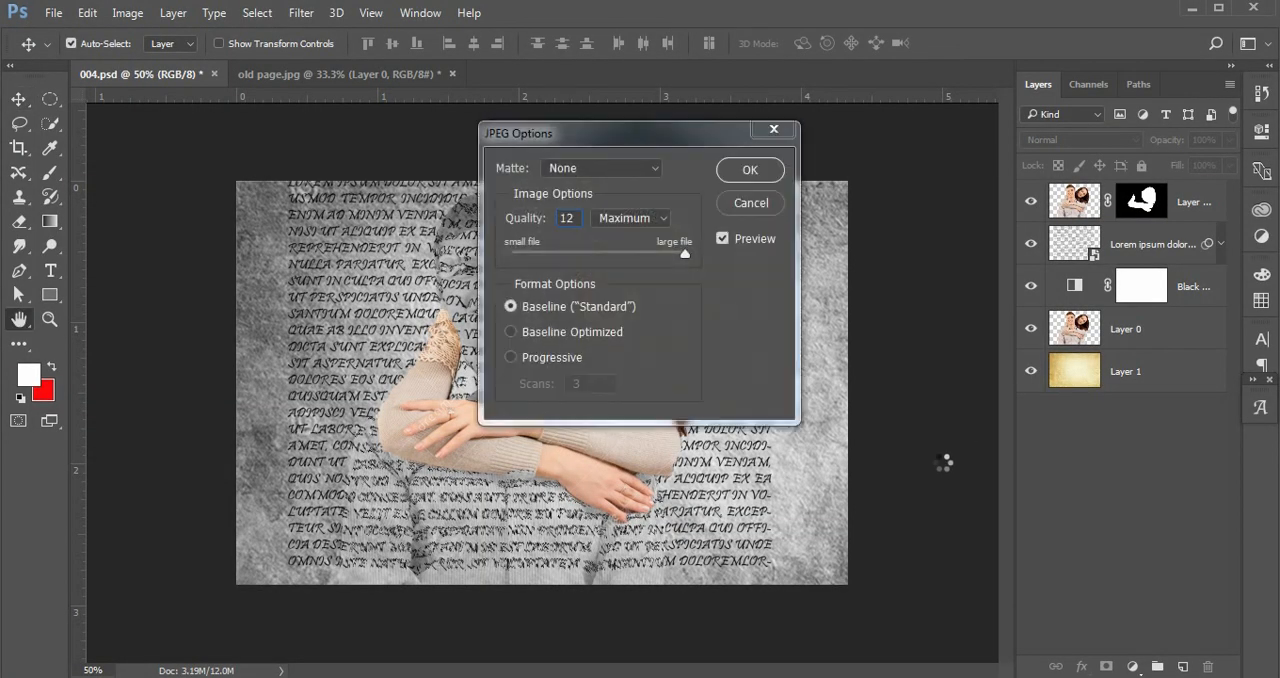
left_click(759, 174)
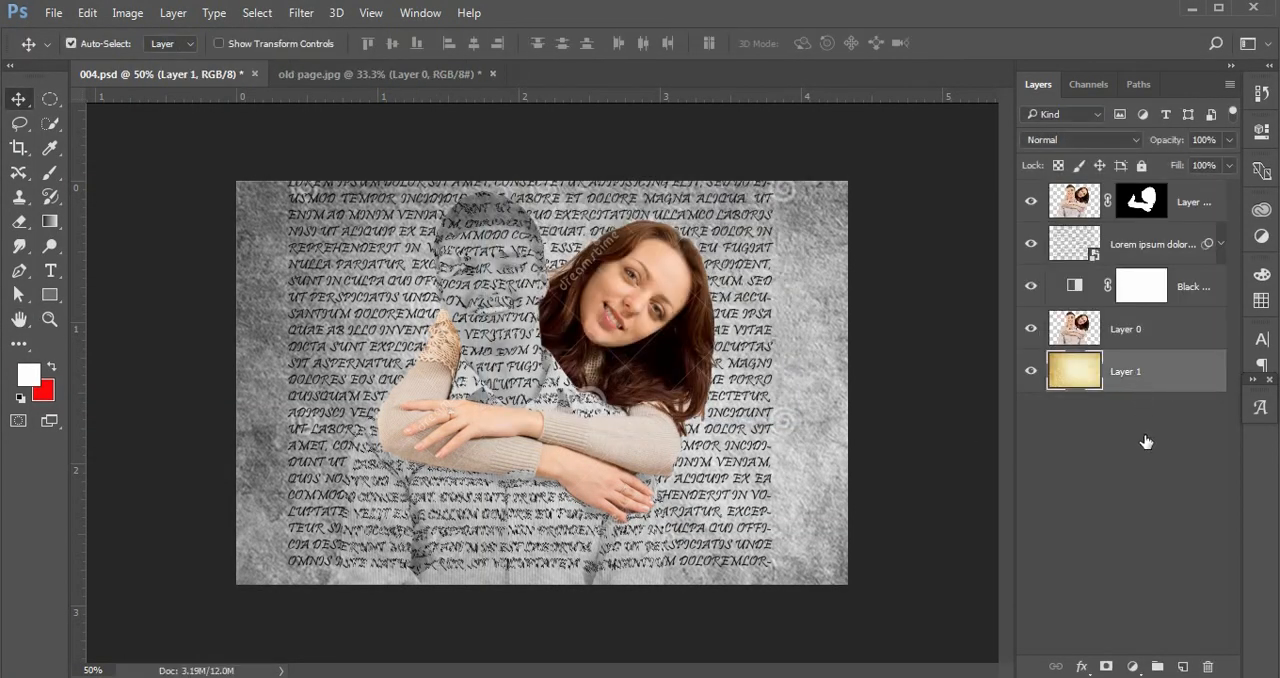
Minimize Photoshop and open the saved JPEG from the desktop in Windows Photo Viewer.
left_click(1191, 8)
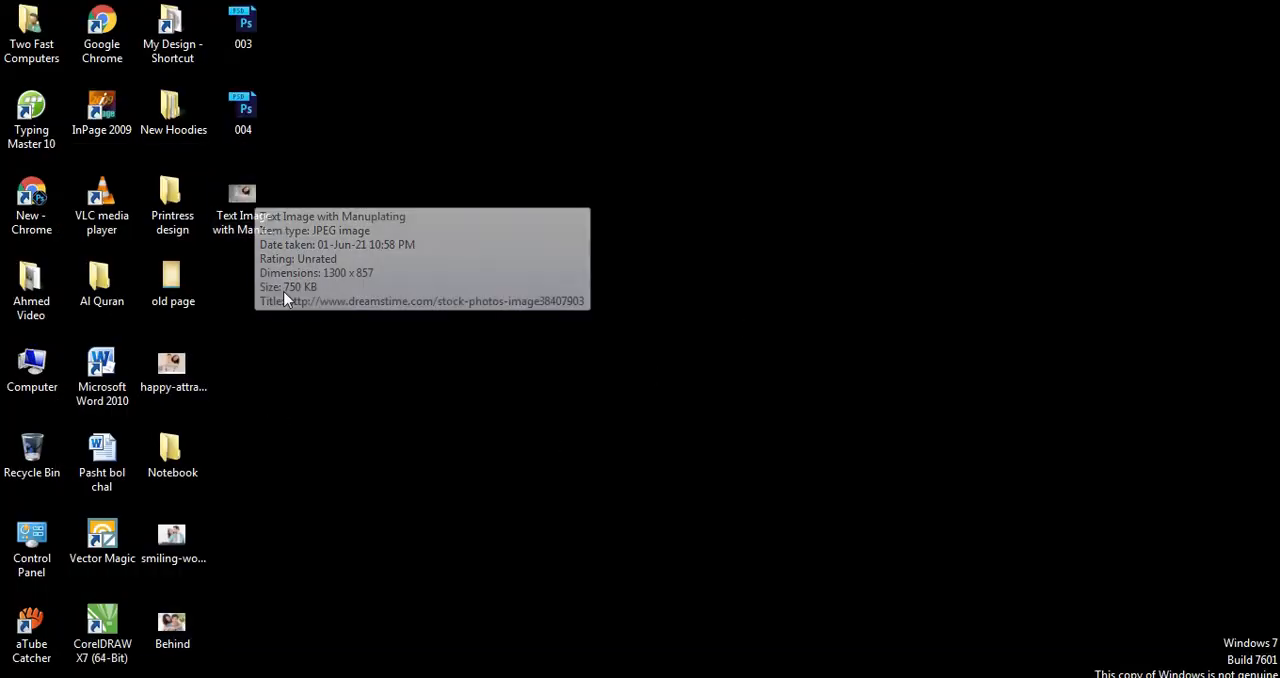
left_click(250, 203)
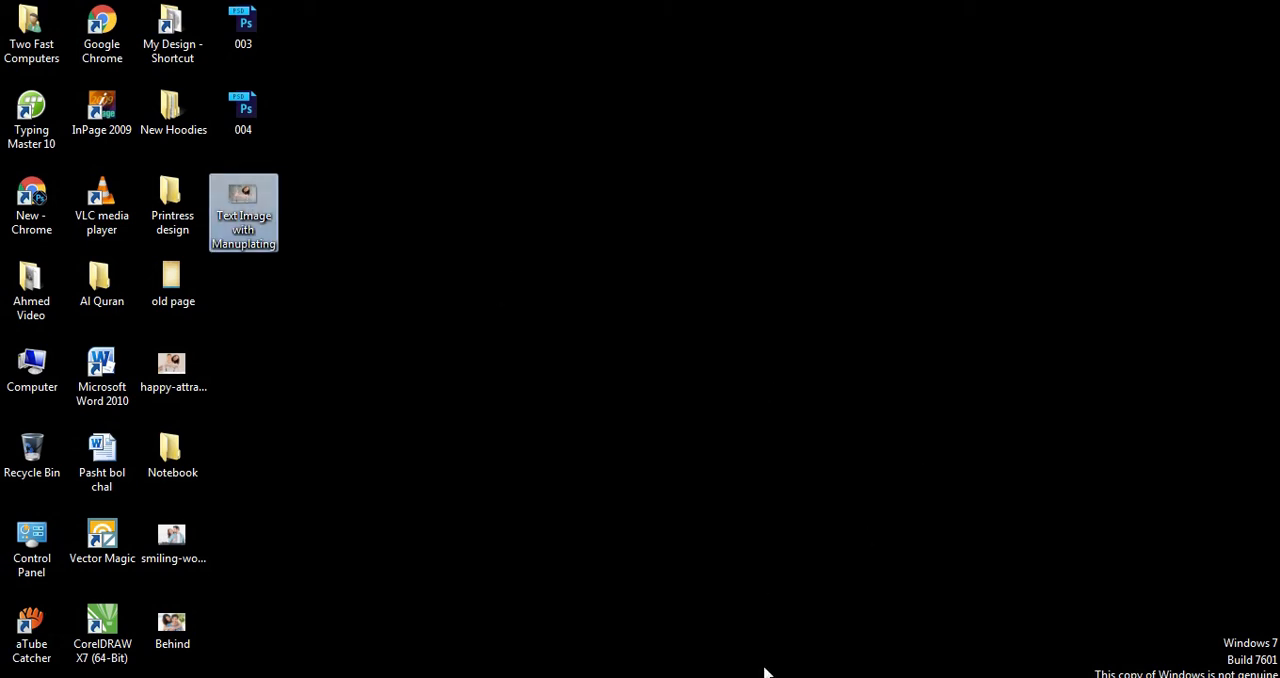
mouse_move(241, 193)
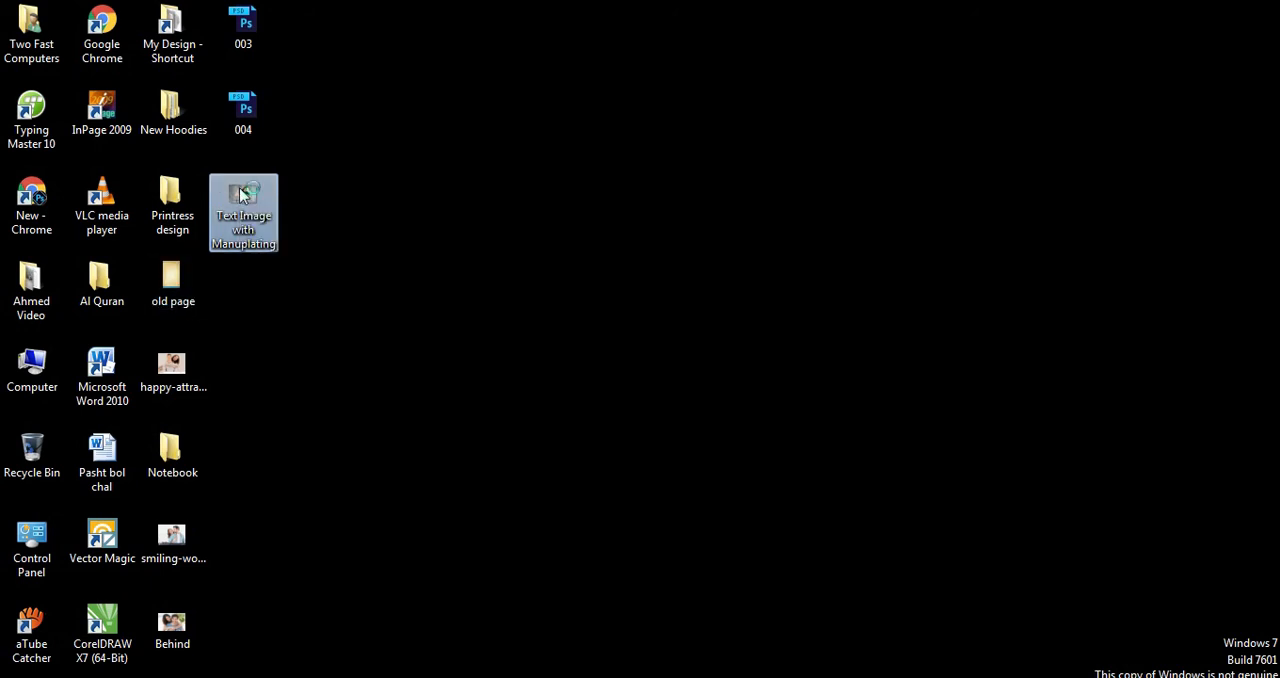
double_click(241, 193)
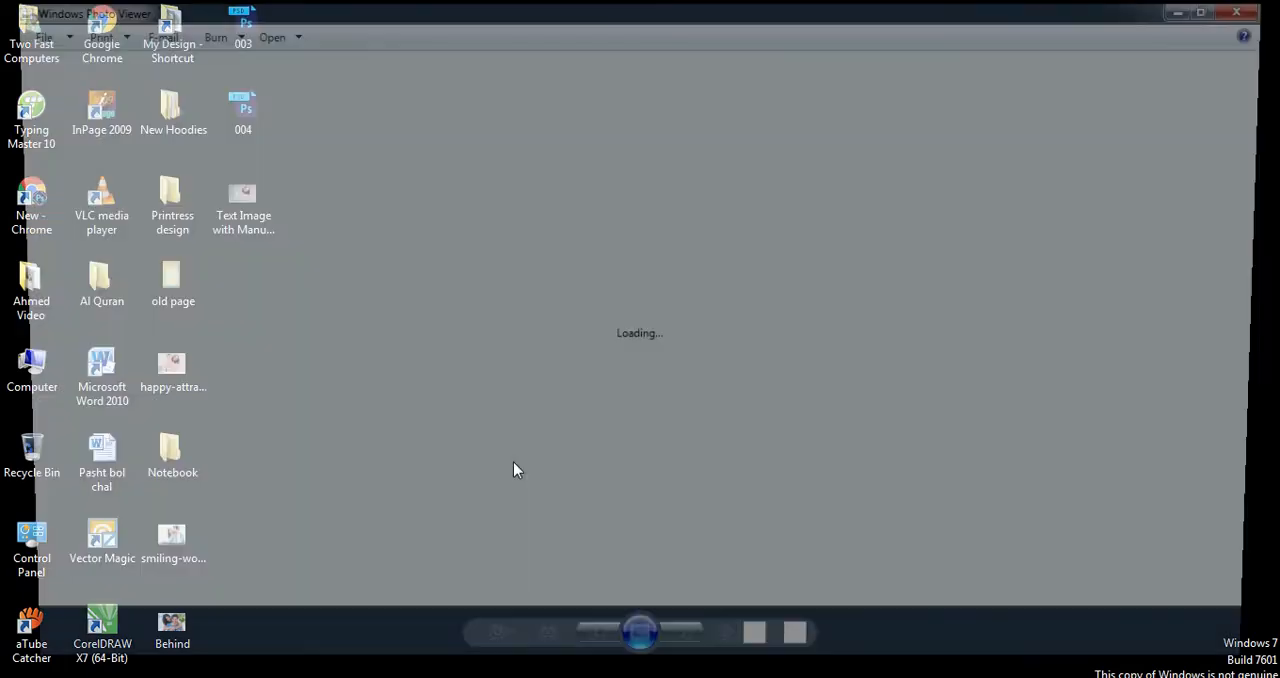